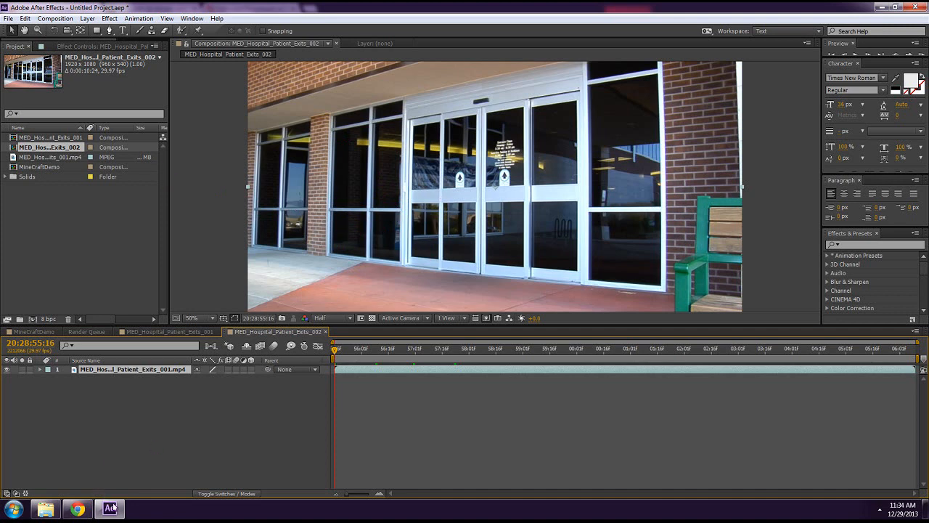
Switch to Chrome, watch part of the "Minecraft - The Movie 2014 (trailer)" video, pause it and return to After Effects.
{"action": "left_click", "coordinate": [78, 508]}
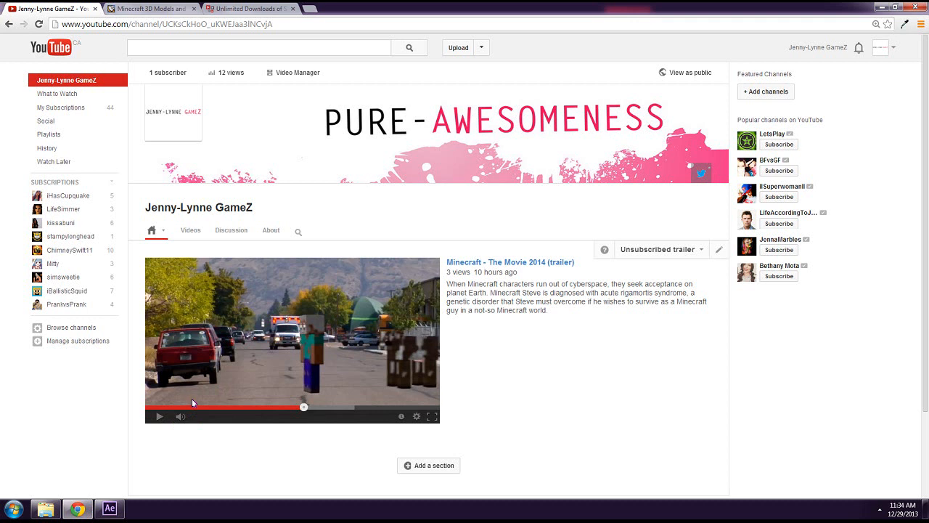
{"action": "left_click", "coordinate": [159, 418]}
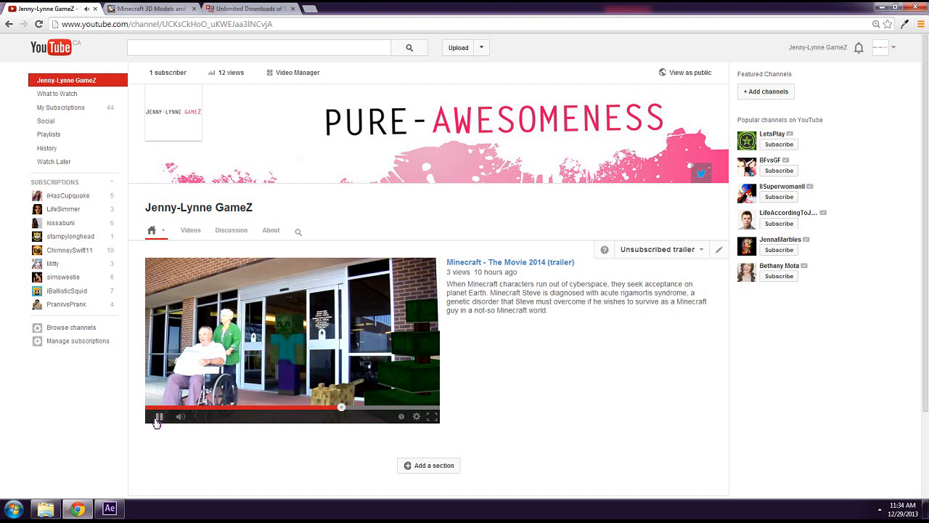
{"action": "left_click", "coordinate": [158, 417]}
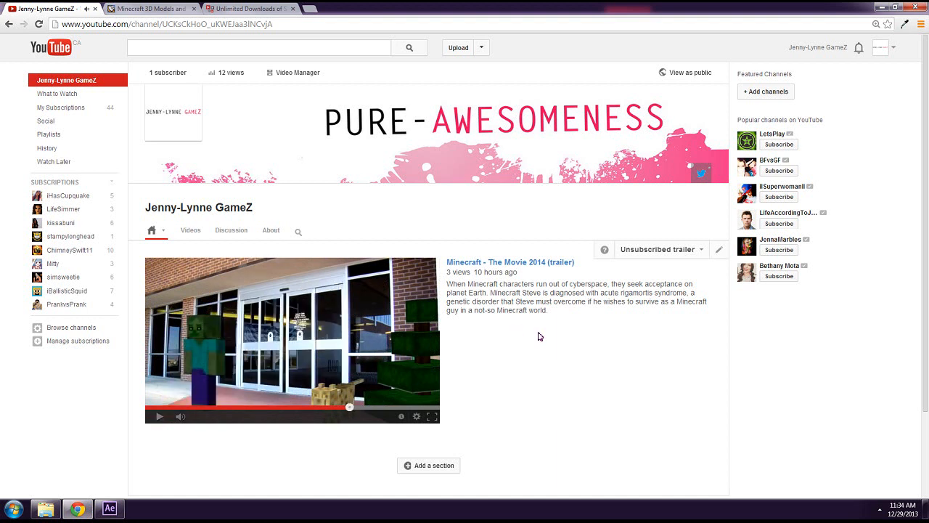
{"action": "left_click", "coordinate": [880, 8]}
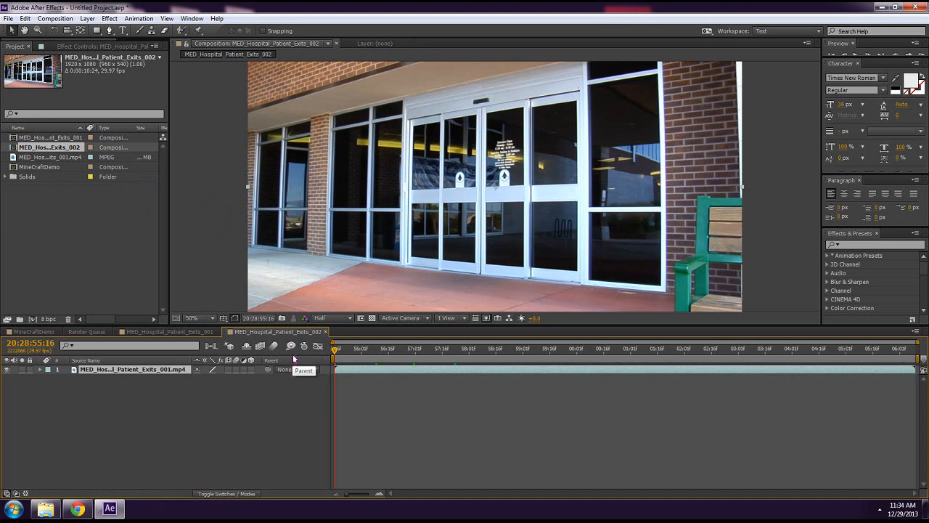
Switch to Chrome, view the VideoBlocks home page and the TurboSquid minecraft model results, and return to After Effects.
{"action": "left_click", "coordinate": [89, 510]}
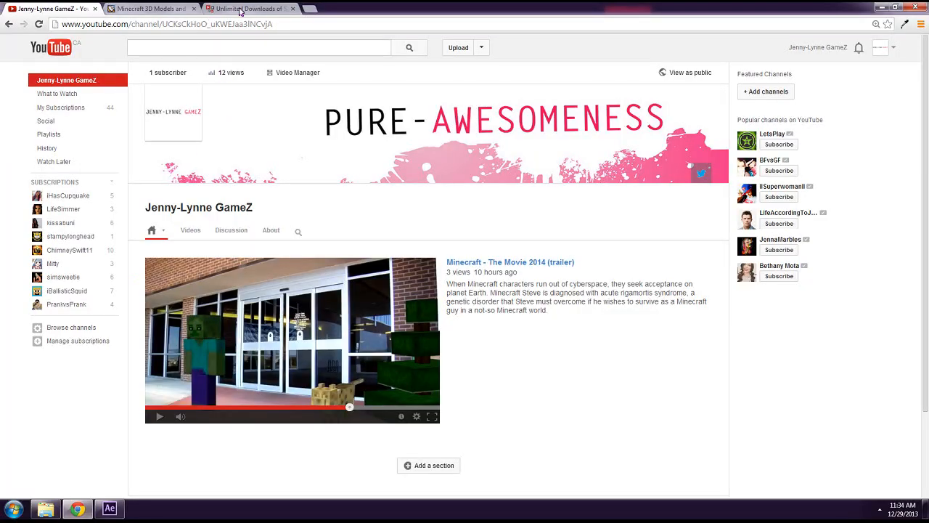
{"action": "left_click", "coordinate": [239, 10]}
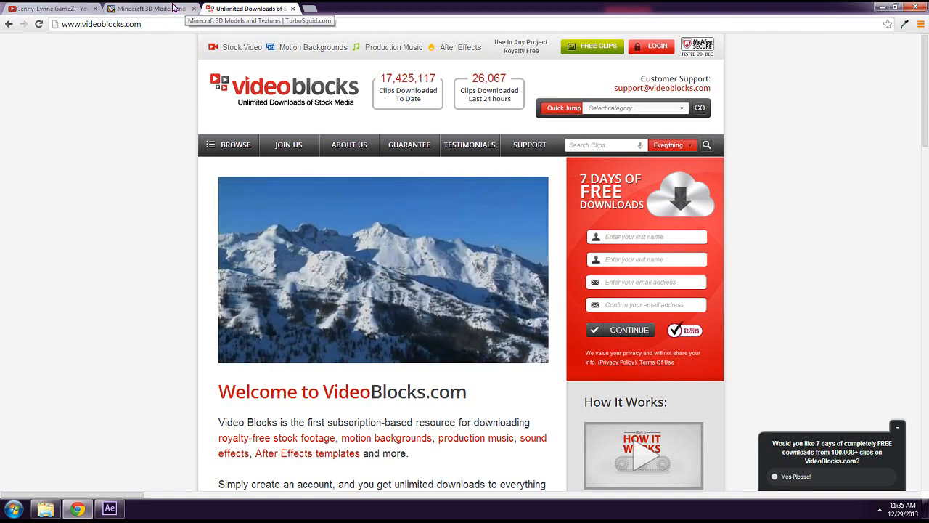
{"action": "left_click", "coordinate": [175, 7]}
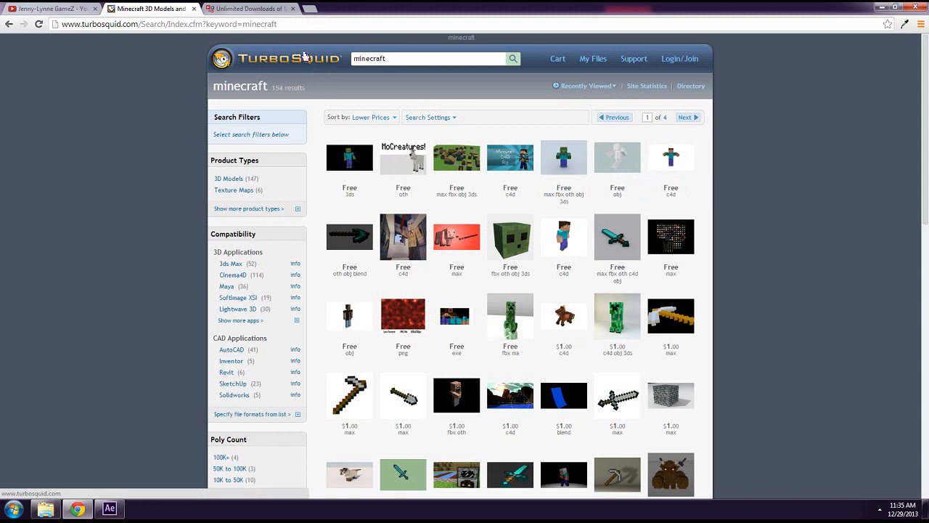
{"action": "left_click", "coordinate": [881, 8]}
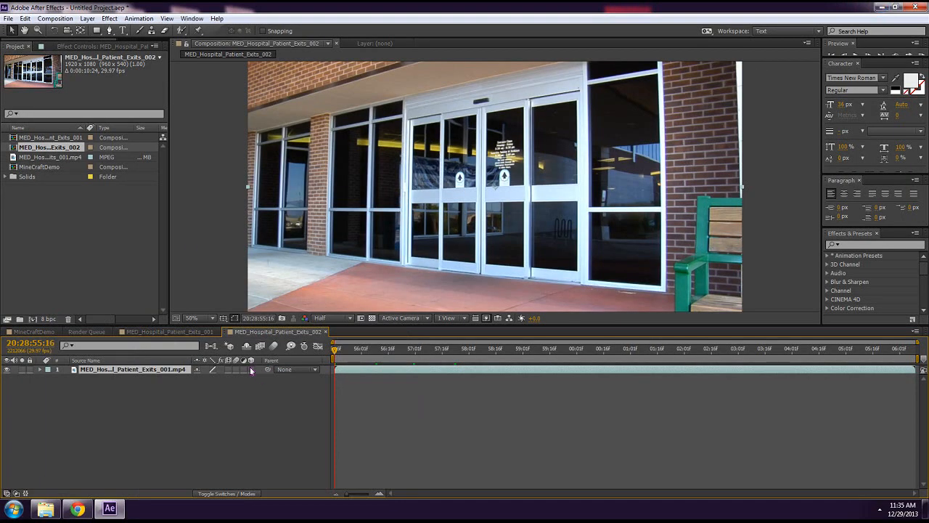
{"action": "left_click", "coordinate": [110, 19]}
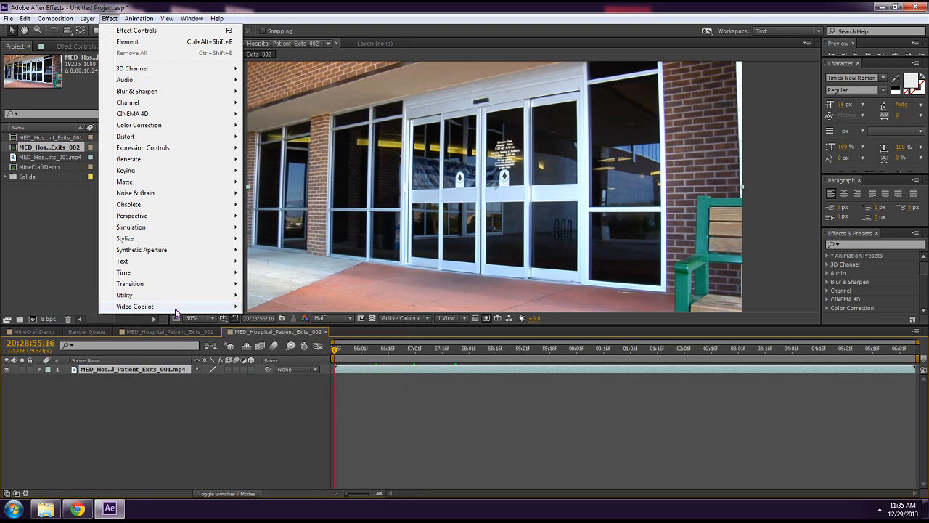
{"action": "mouse_move", "coordinate": [179, 307]}
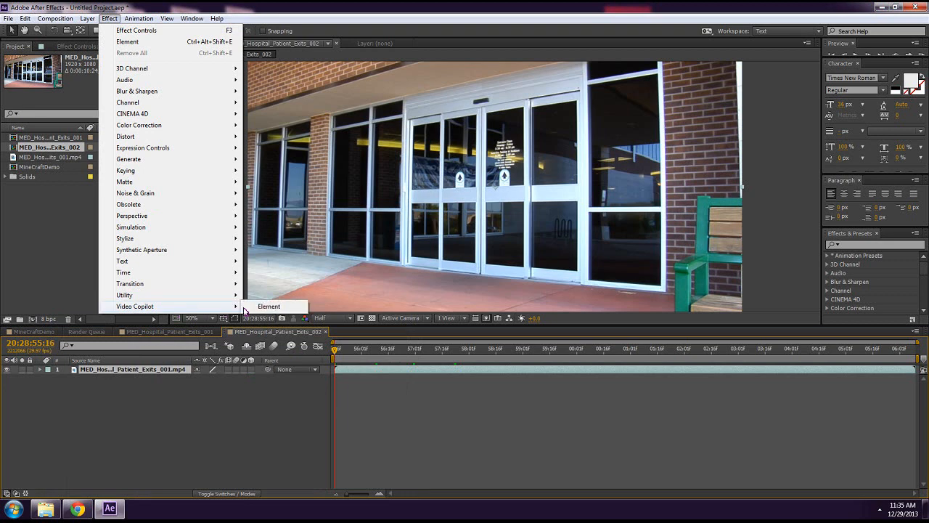
{"action": "left_click", "coordinate": [429, 7]}
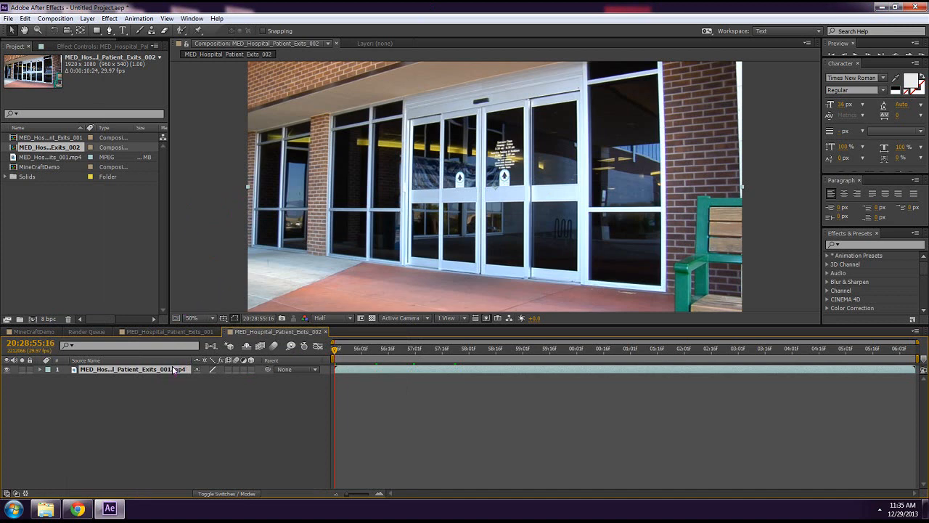
Delete the clip layer from the MED_Hospital_Patient_Exits_002 composition and create a new composition from the MED_Hospital_Patient_Exits_001.mp4 footage.
{"action": "key", "text": "Delete"}
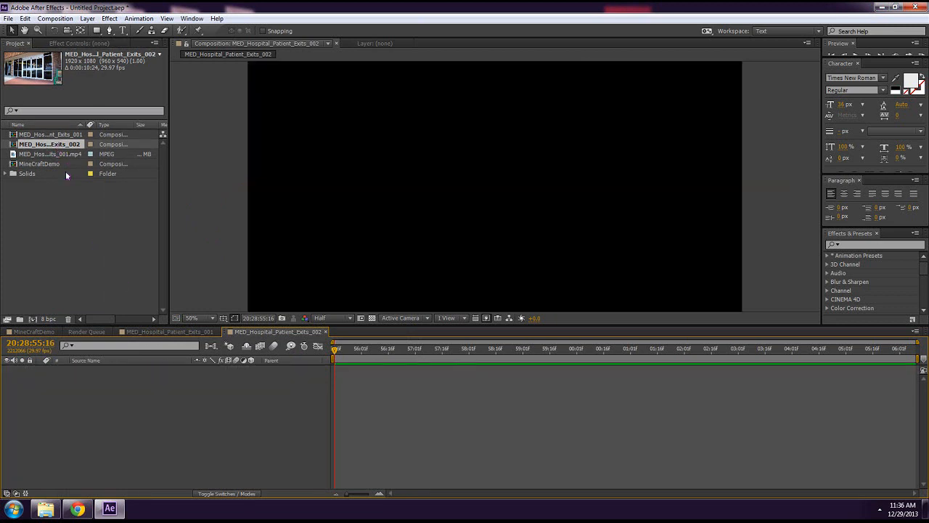
{"action": "left_click", "coordinate": [51, 155]}
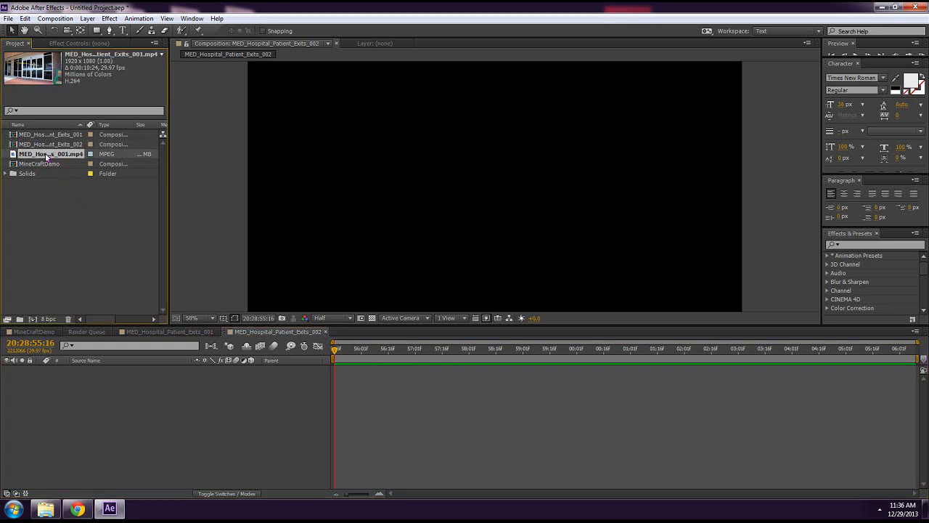
{"action": "left_click_drag", "start_coordinate": [73, 217], "coordinate": [34, 321]}
{"action": "left_click_drag", "start_coordinate": [34, 322], "coordinate": [34, 321]}
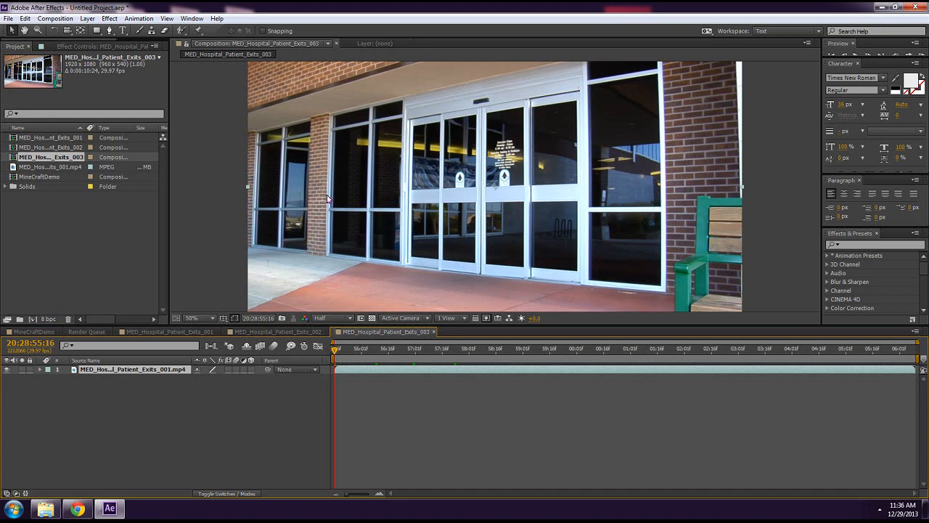
Scrub through the hospital clip and back to its start, and add a dark gray 1920 × 1080 px solid above it.
{"action": "left_click_drag", "start_coordinate": [336, 352], "coordinate": [573, 356]}
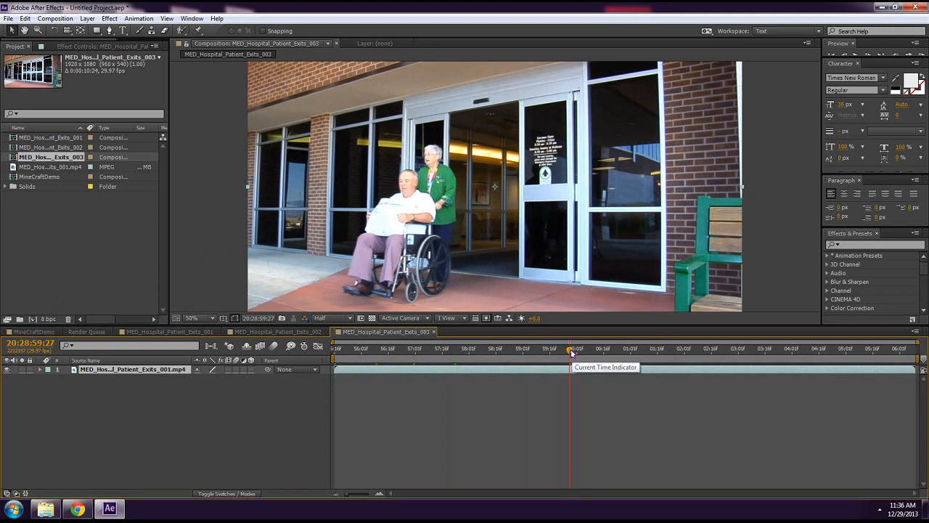
{"action": "left_click_drag", "start_coordinate": [573, 355], "coordinate": [336, 363]}
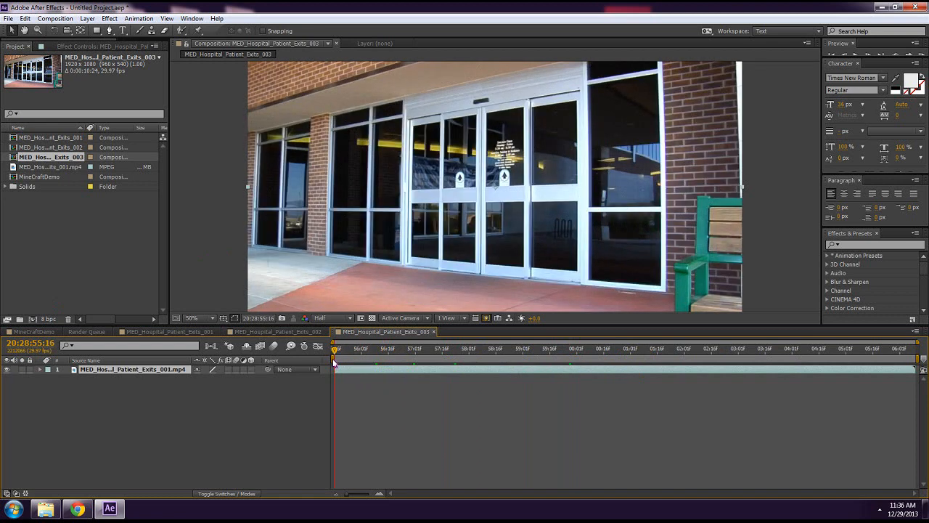
{"action": "left_click", "coordinate": [87, 18]}
{"action": "mouse_move", "coordinate": [93, 31]}
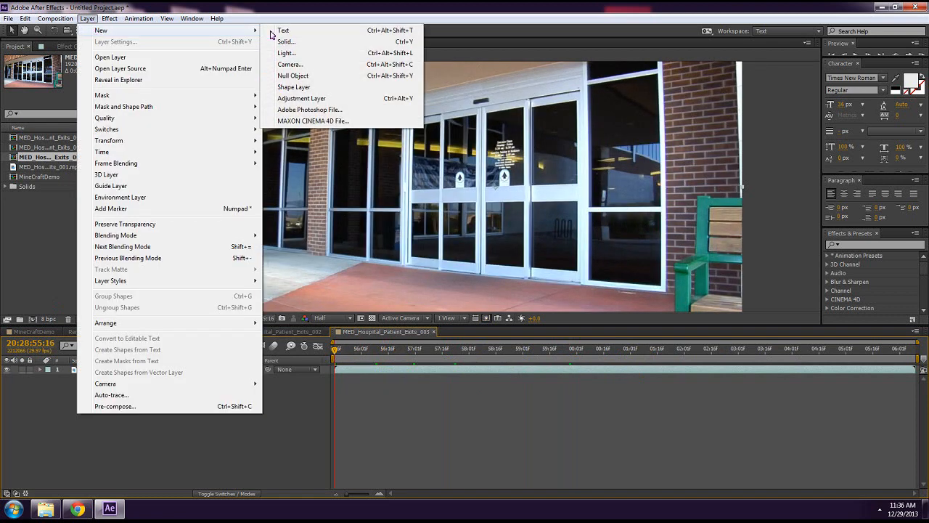
{"action": "left_click", "coordinate": [323, 42]}
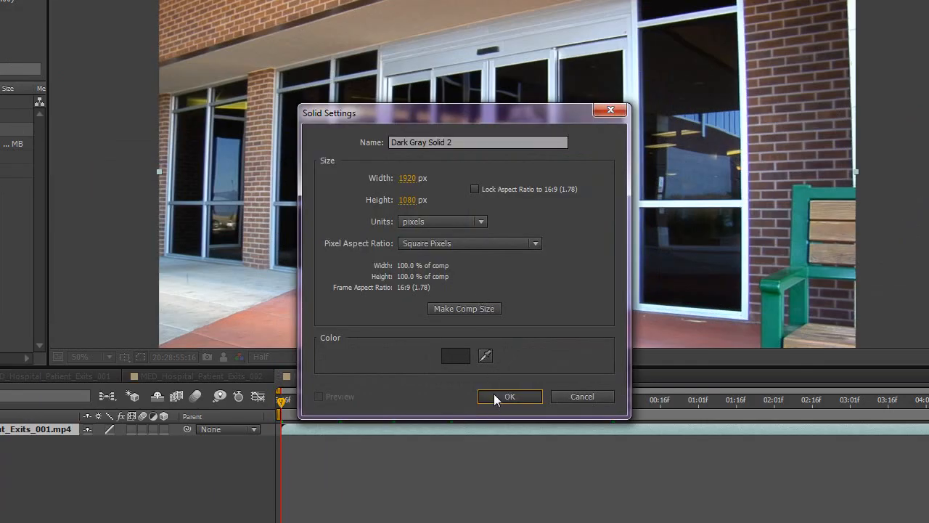
{"action": "left_click", "coordinate": [494, 393]}
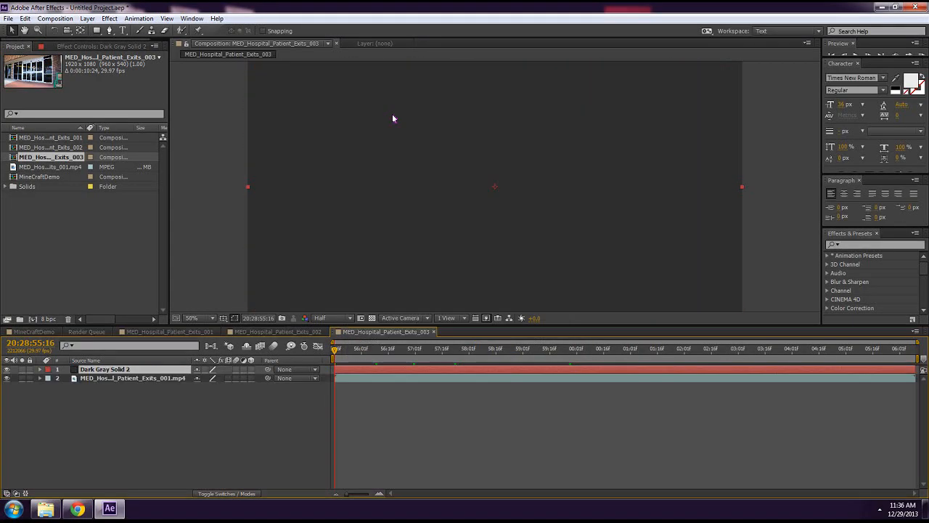
Apply the Video Copilot Element effect to the dark gray solid and open its Scene Setup.
{"action": "left_click", "coordinate": [110, 19]}
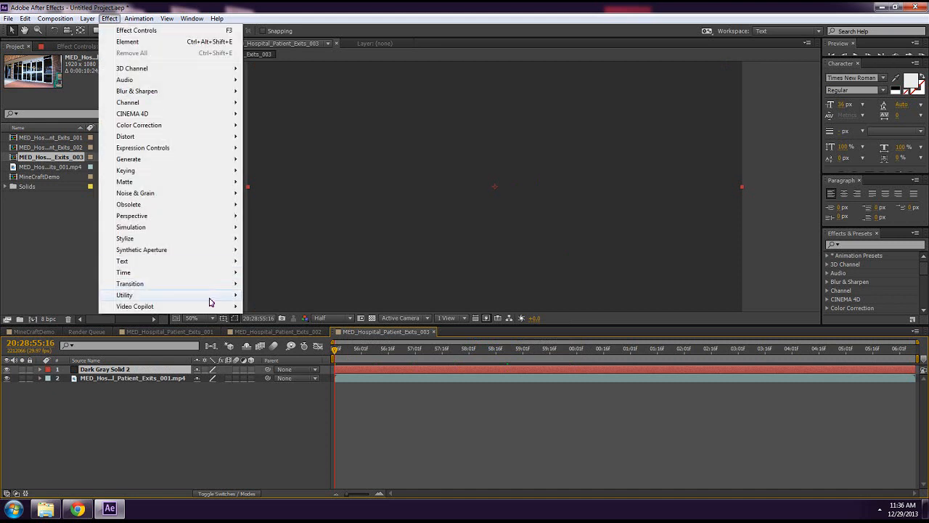
{"action": "mouse_move", "coordinate": [212, 306]}
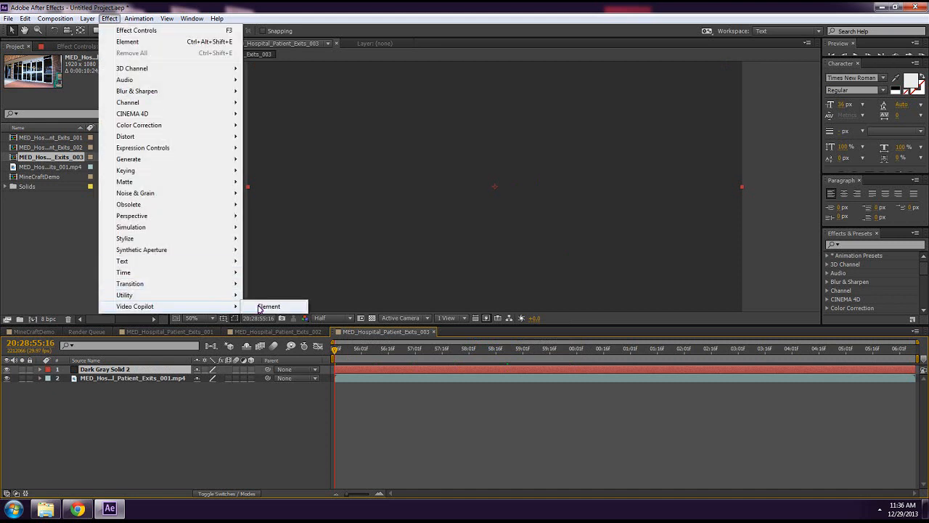
{"action": "left_click", "coordinate": [267, 306]}
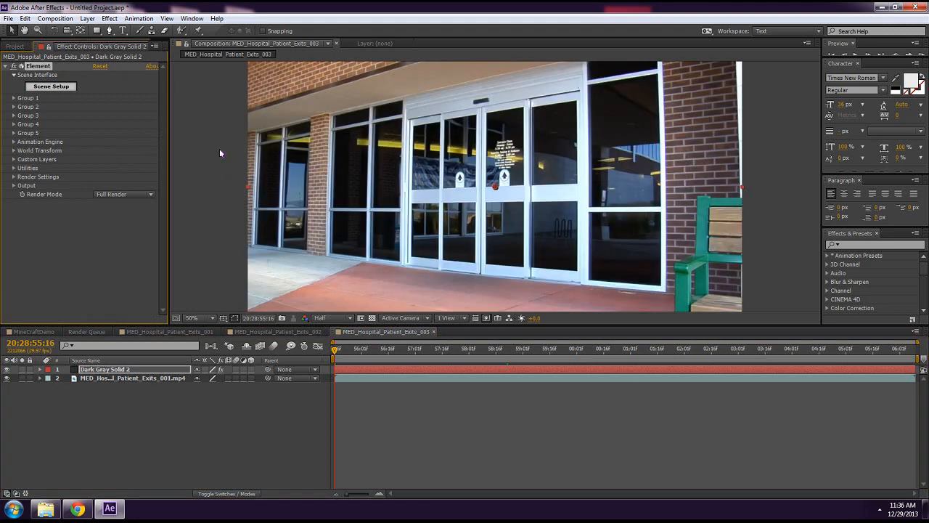
{"action": "left_click", "coordinate": [58, 88]}
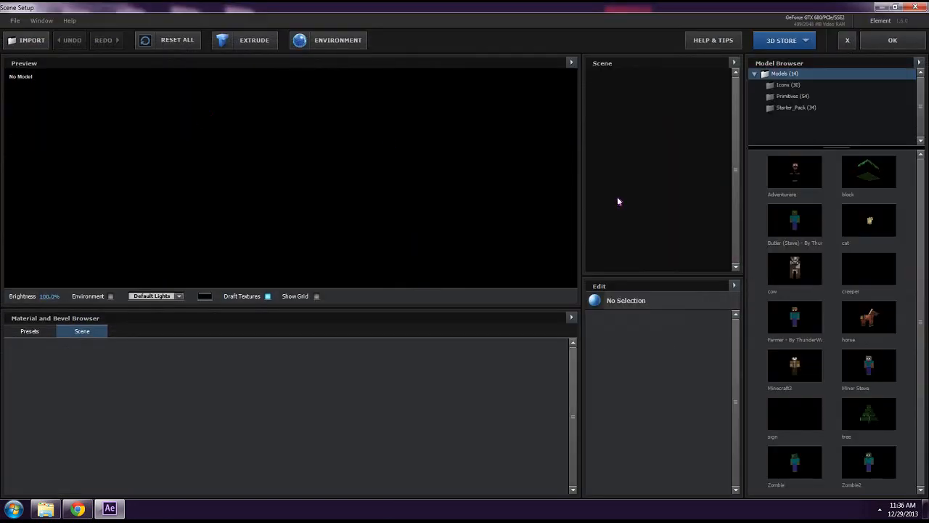
Add the Adventurer character model to the Element scene and inspect it from several angles.
{"action": "left_click", "coordinate": [798, 187]}
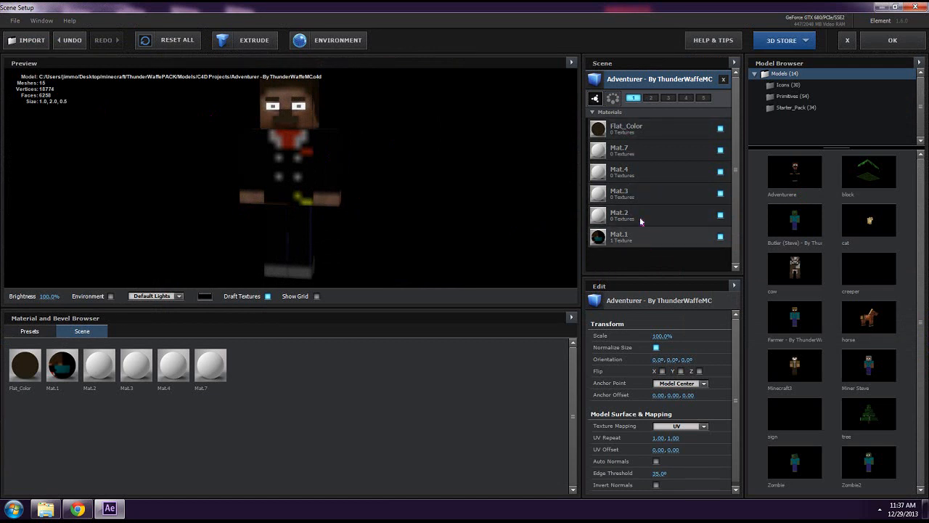
{"action": "left_click_drag", "start_coordinate": [341, 165], "coordinate": [223, 163]}
{"action": "left_click_drag", "start_coordinate": [356, 172], "coordinate": [394, 181]}
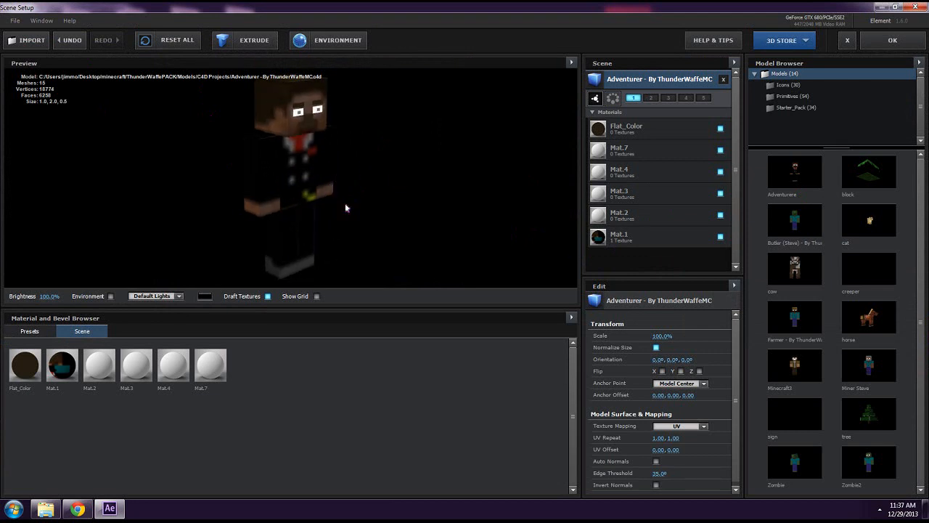
Add the cow model to the Element scene and inspect it from the front and side.
{"action": "left_click", "coordinate": [814, 273]}
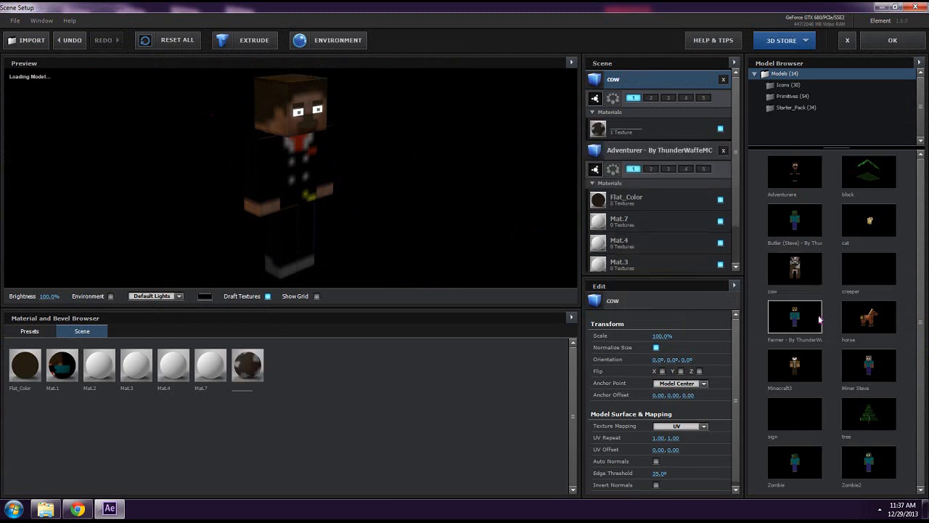
{"action": "left_click_drag", "start_coordinate": [385, 206], "coordinate": [415, 218]}
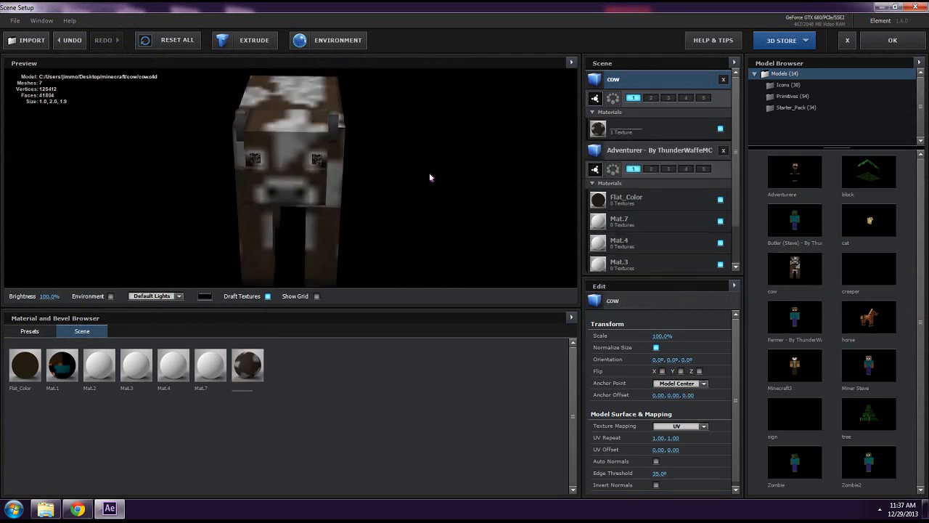
{"action": "left_click_drag", "start_coordinate": [432, 176], "coordinate": [375, 153]}
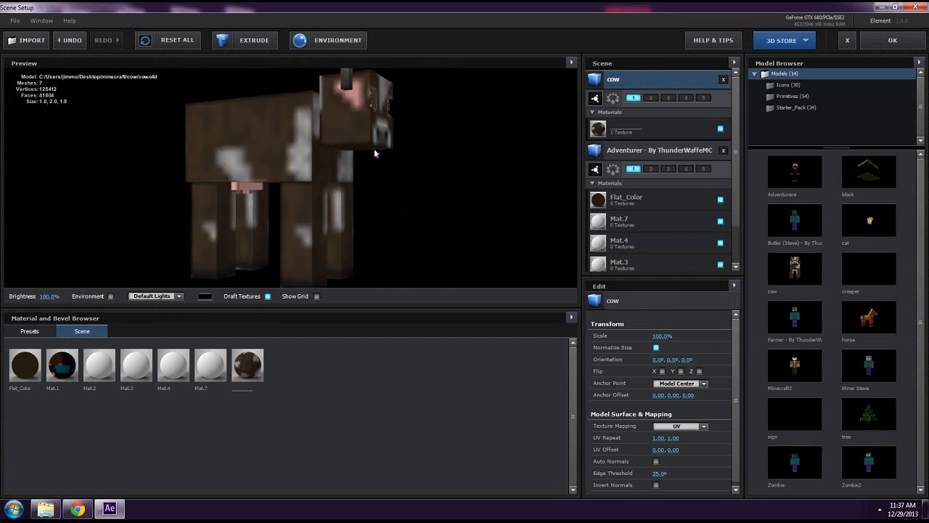
Show the environment behind the cow in the preview and set the preview lighting to Dramatic.
{"action": "left_click", "coordinate": [110, 296]}
{"action": "left_click_drag", "start_coordinate": [354, 218], "coordinate": [219, 267]}
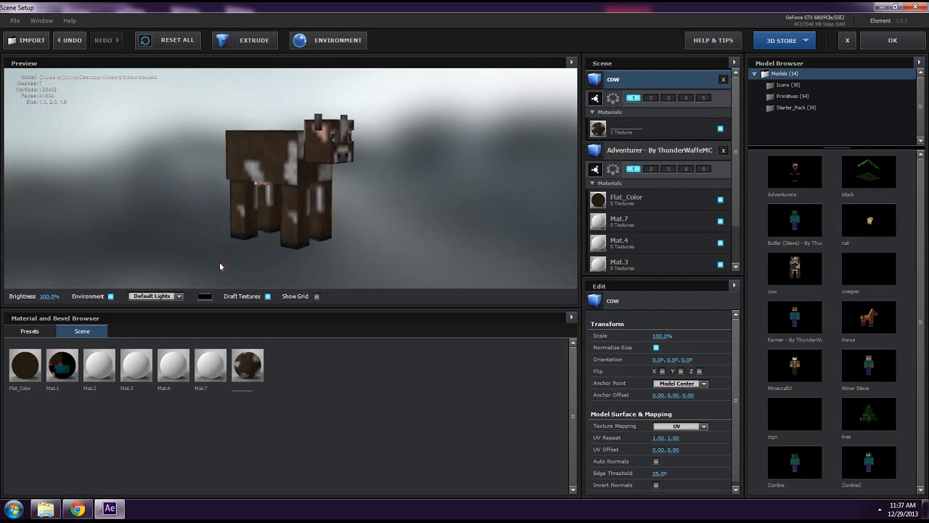
{"action": "left_click", "coordinate": [163, 298]}
{"action": "left_click", "coordinate": [166, 314]}
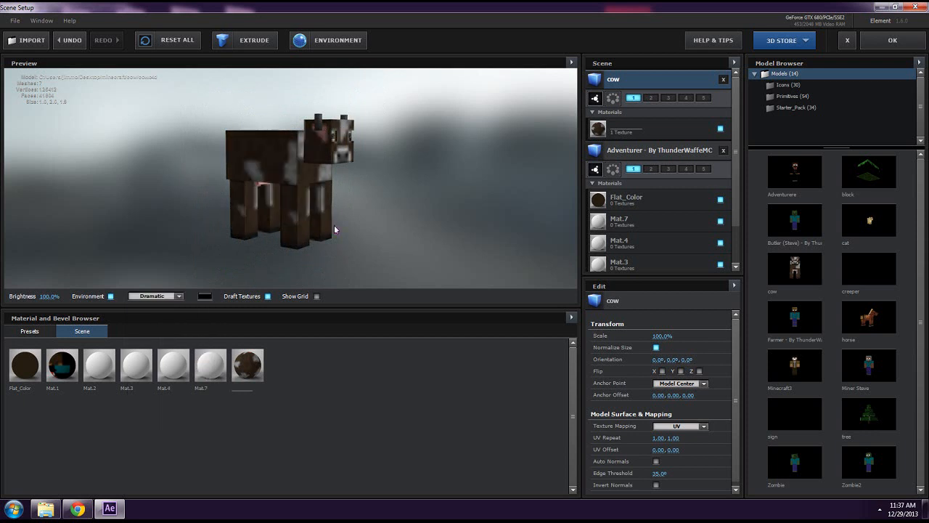
{"action": "left_click_drag", "start_coordinate": [324, 232], "coordinate": [392, 223]}
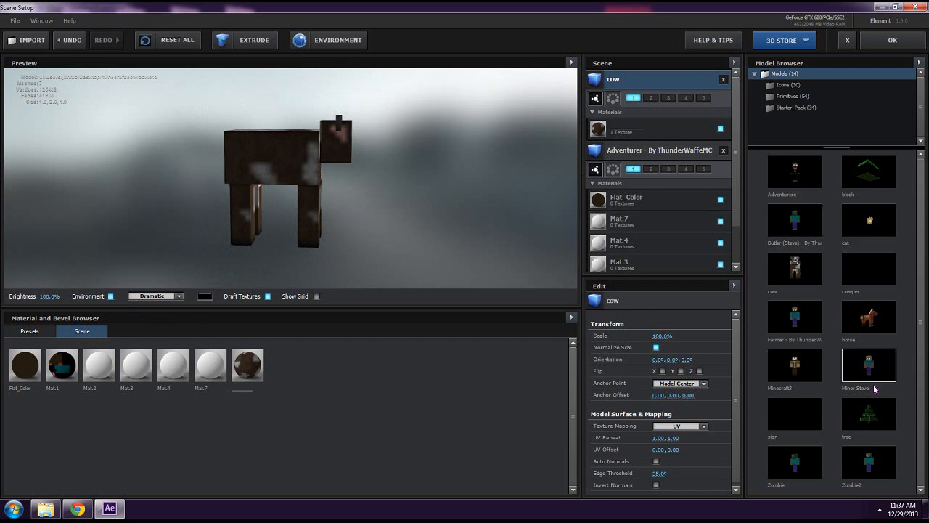
{"action": "mouse_move", "coordinate": [486, 214]}
{"action": "left_mouse_down"}
{"action": "mouse_move", "coordinate": [388, 216]}
{"action": "mouse_move", "coordinate": [440, 206]}
{"action": "mouse_move", "coordinate": [501, 223]}
{"action": "left_mouse_up"}
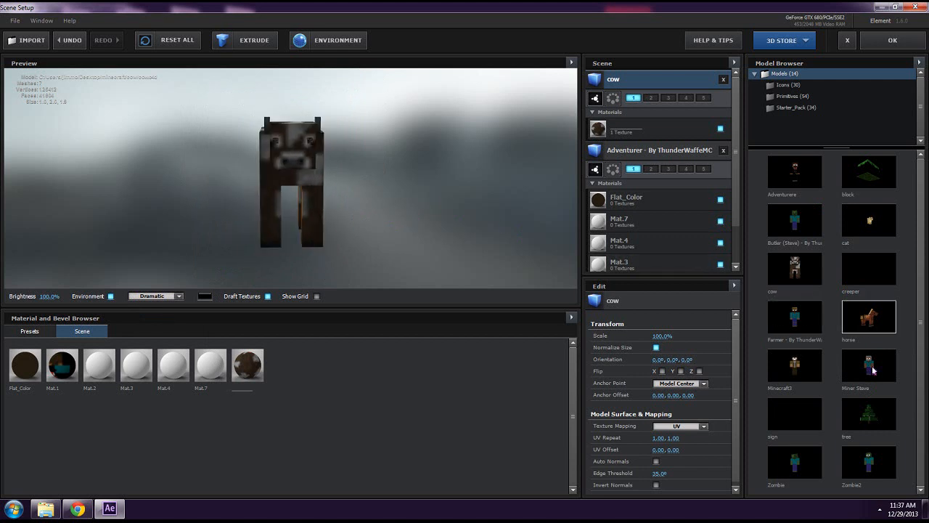
Add the tree model to the Element scene and inspect it from an elevated angle.
{"action": "left_click", "coordinate": [871, 424]}
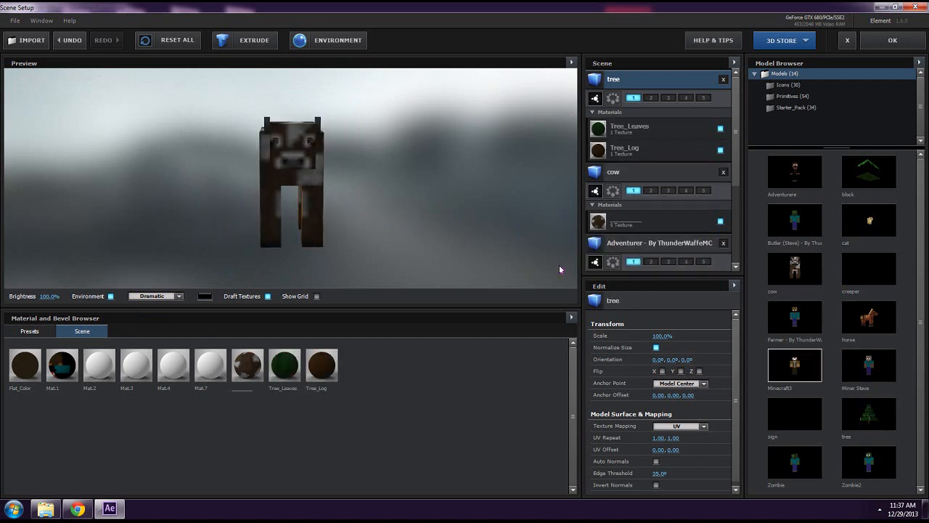
{"action": "left_click_drag", "start_coordinate": [449, 200], "coordinate": [367, 192]}
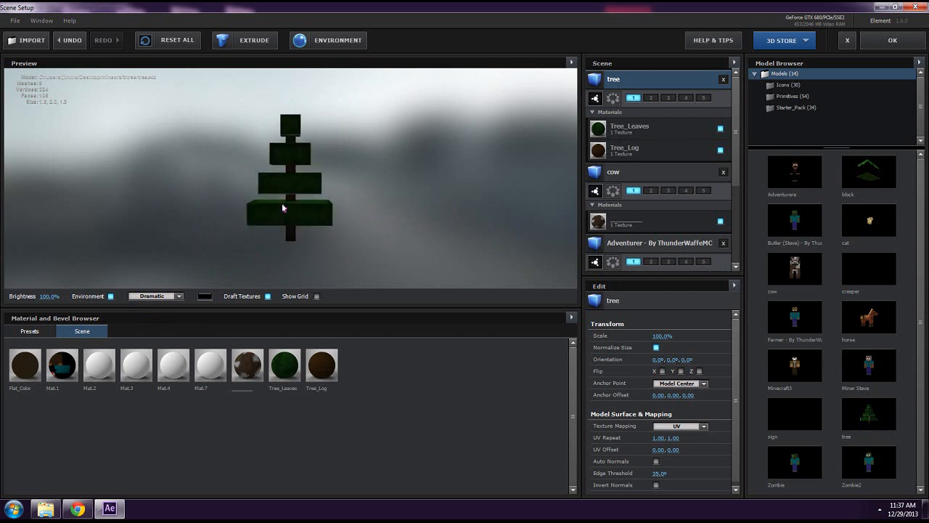
{"action": "left_click_drag", "start_coordinate": [281, 203], "coordinate": [300, 223]}
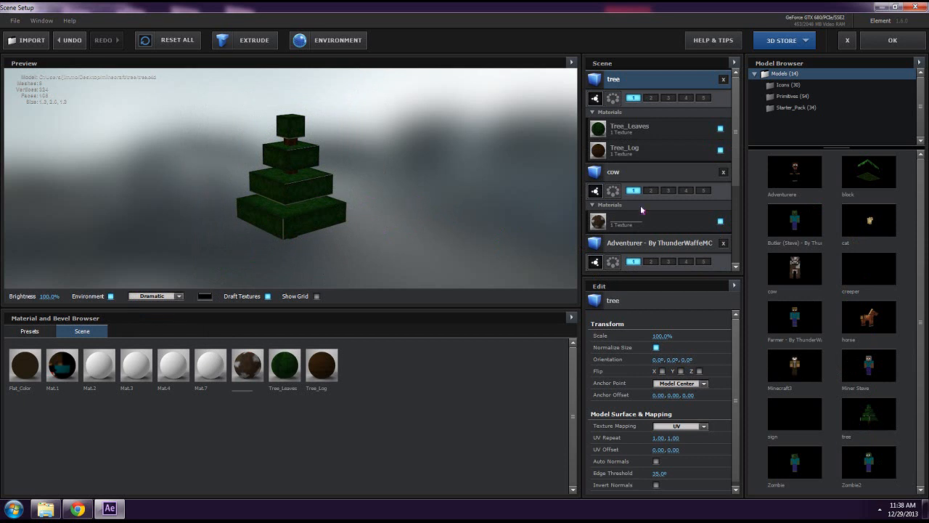
Add the cat model to the Element scene and inspect it from the side.
{"action": "left_click", "coordinate": [885, 219]}
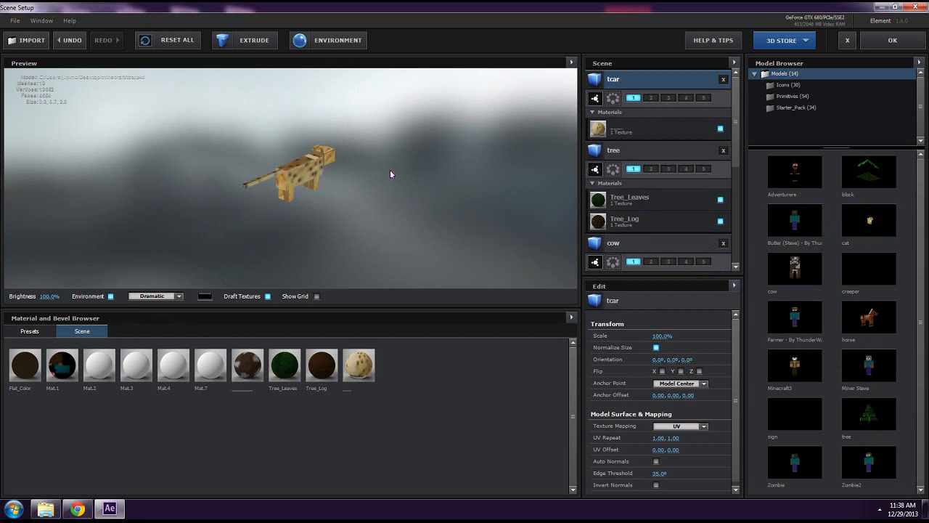
{"action": "left_click_drag", "start_coordinate": [390, 174], "coordinate": [211, 177]}
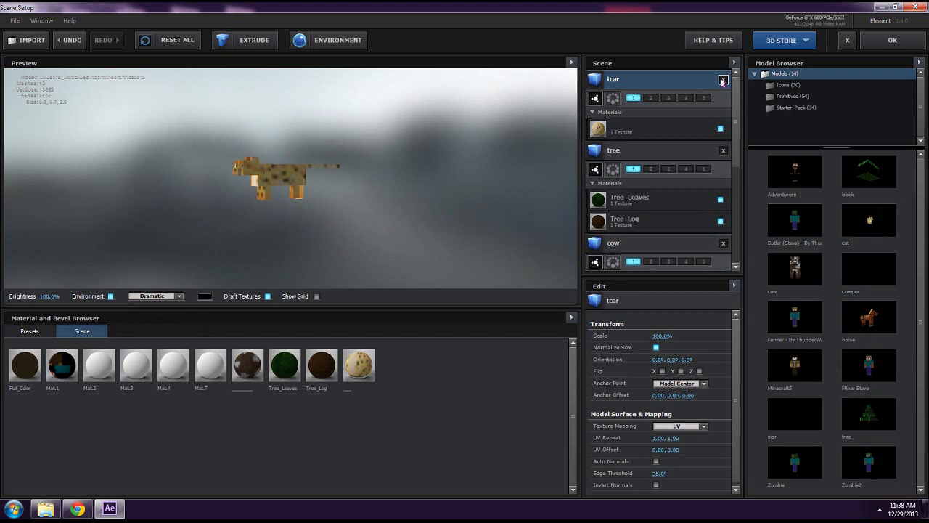
Remove the cat, tree, cow and Adventurer models from the Element scene.
{"action": "left_click", "coordinate": [723, 80]}
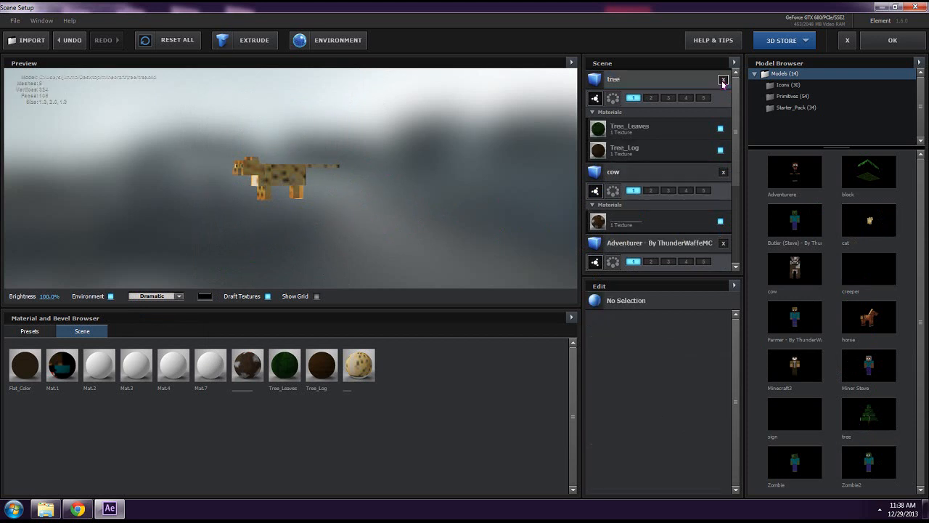
{"action": "left_click", "coordinate": [723, 79]}
{"action": "left_click", "coordinate": [723, 80]}
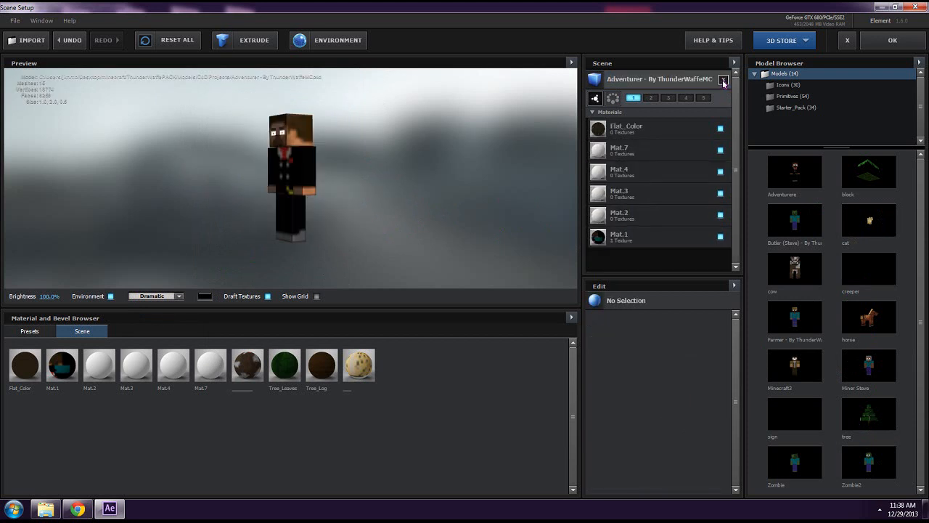
{"action": "left_click", "coordinate": [723, 80]}
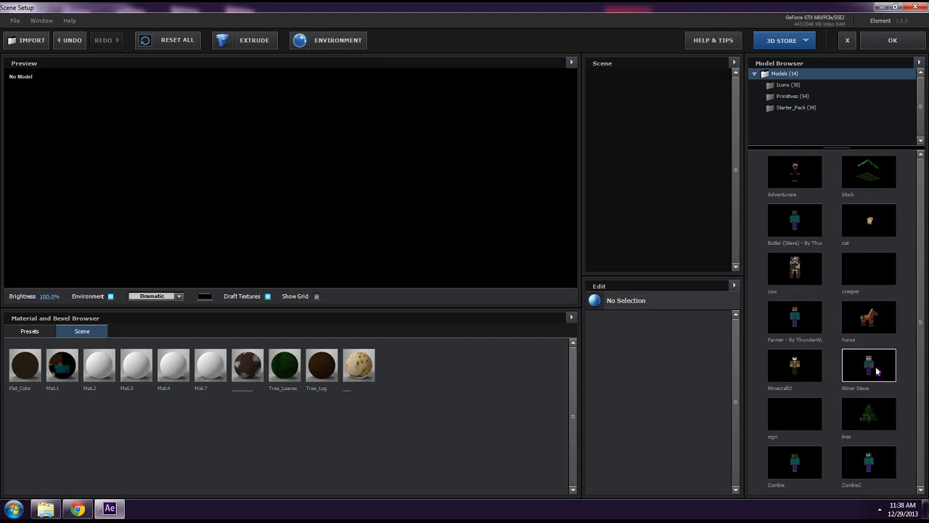
Try out the Zombie model in the Element scene, inspect it from the front and remove it again.
{"action": "left_click", "coordinate": [791, 474]}
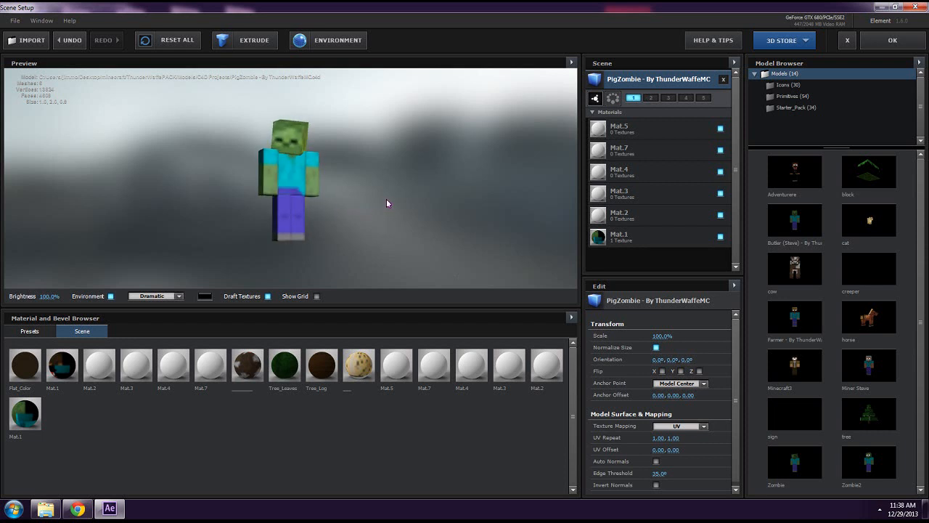
{"action": "left_click_drag", "start_coordinate": [388, 199], "coordinate": [349, 199]}
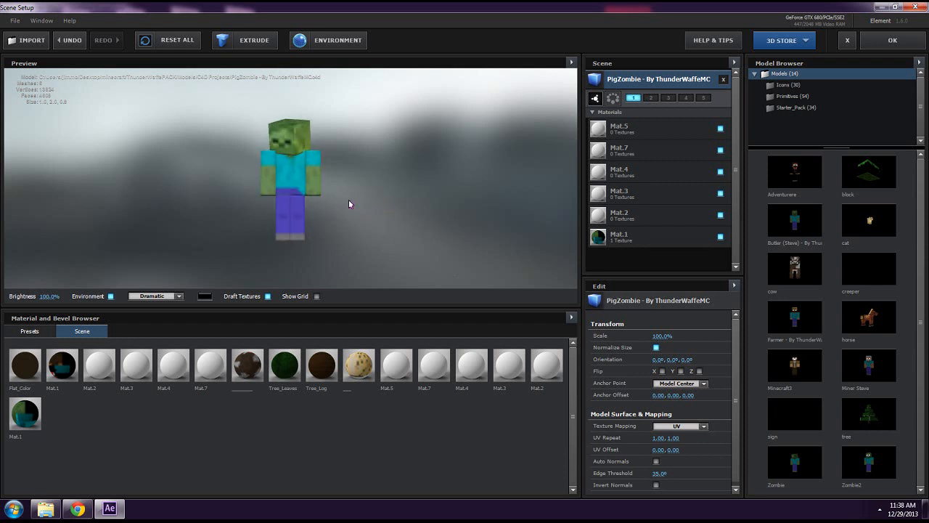
{"action": "left_click", "coordinate": [723, 79]}
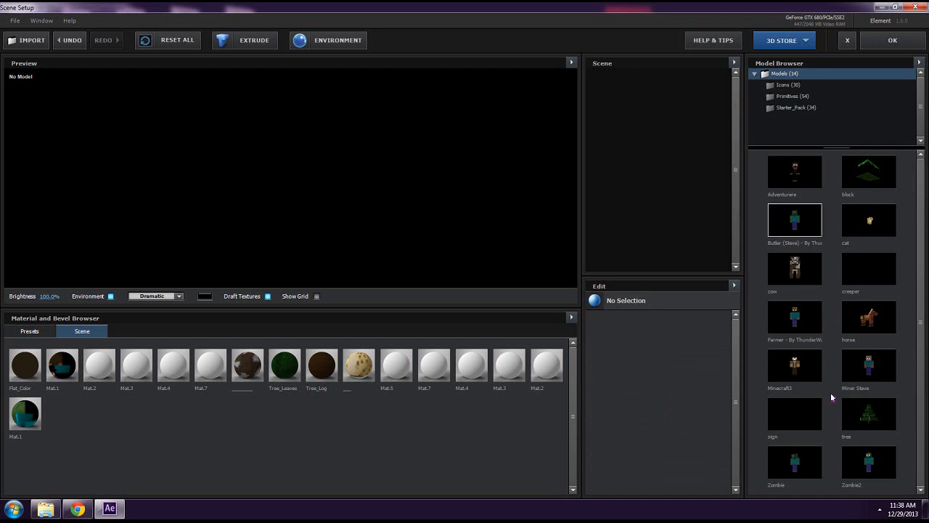
Add the Zombie2 model to the Element scene, apply the scene to the composition and recheck its setup.
{"action": "left_click", "coordinate": [884, 474]}
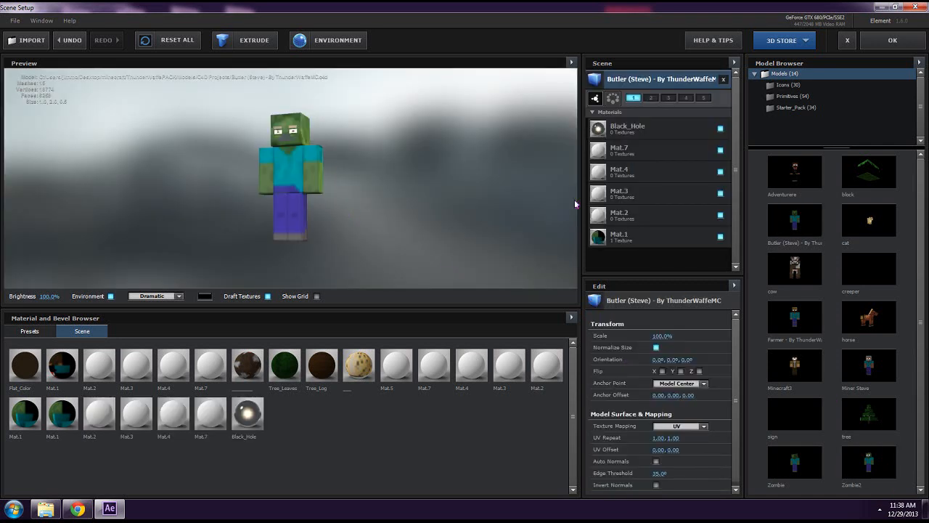
{"action": "left_click", "coordinate": [890, 41]}
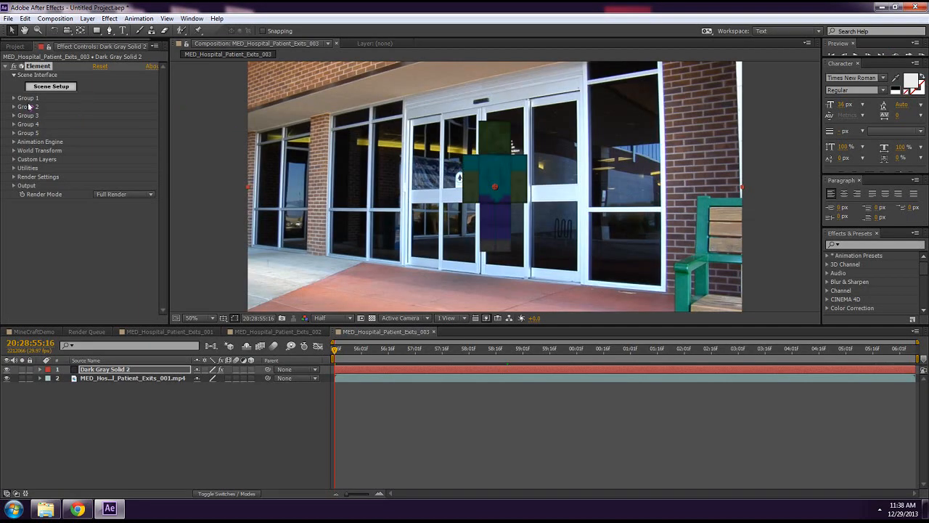
{"action": "left_click", "coordinate": [44, 87]}
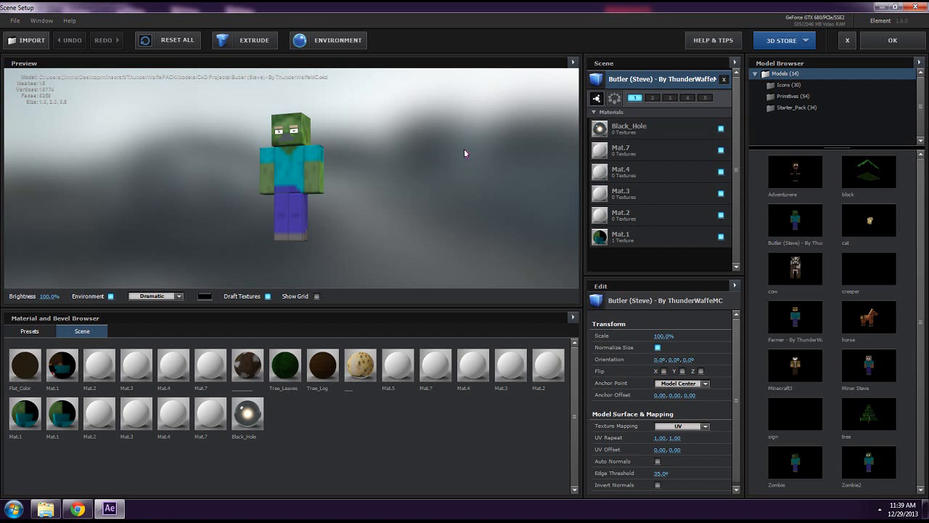
{"action": "left_click", "coordinate": [892, 42]}
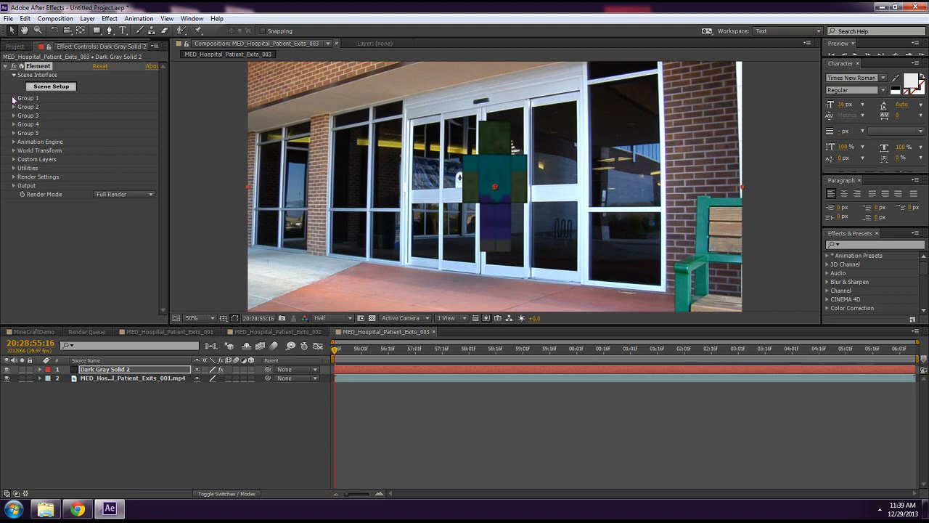
Set the Y Rotation of Group 1's Particle Replicator to -176° to turn the zombie around.
{"action": "left_click", "coordinate": [14, 98]}
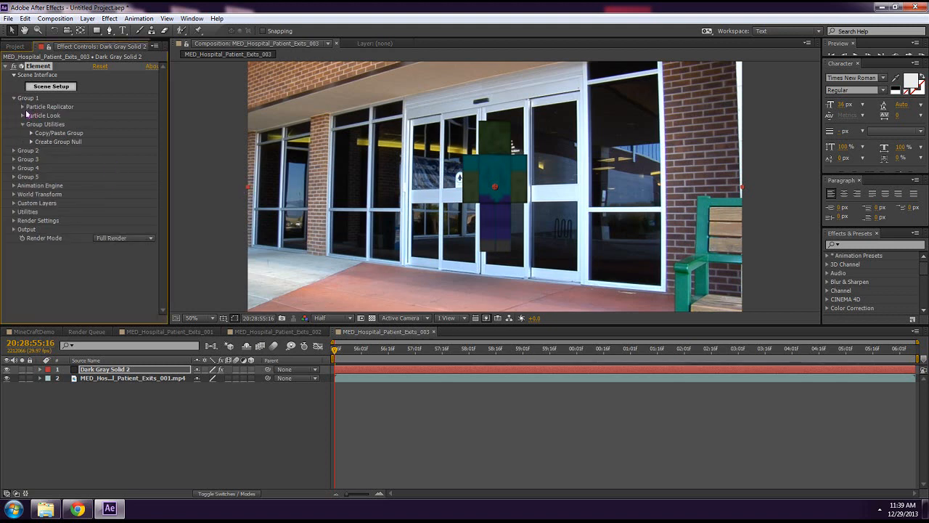
{"action": "left_click", "coordinate": [23, 106]}
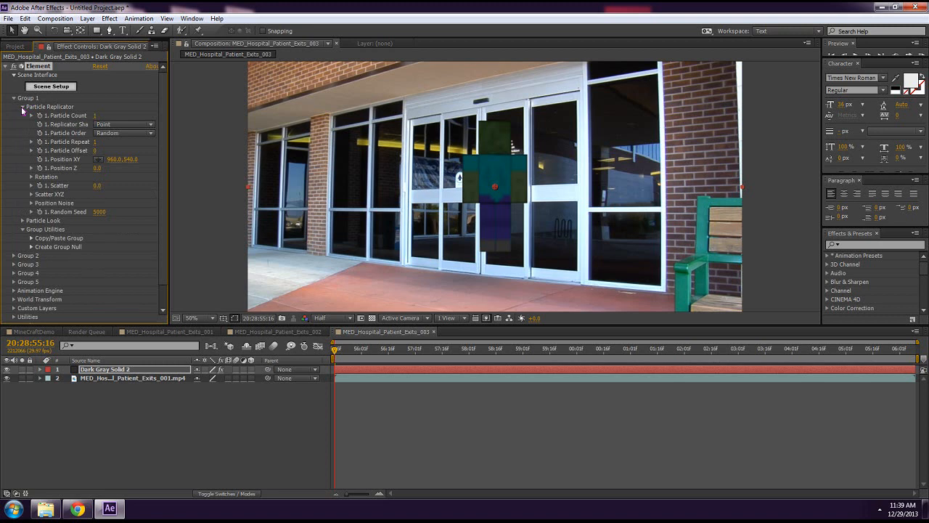
{"action": "left_click", "coordinate": [32, 177]}
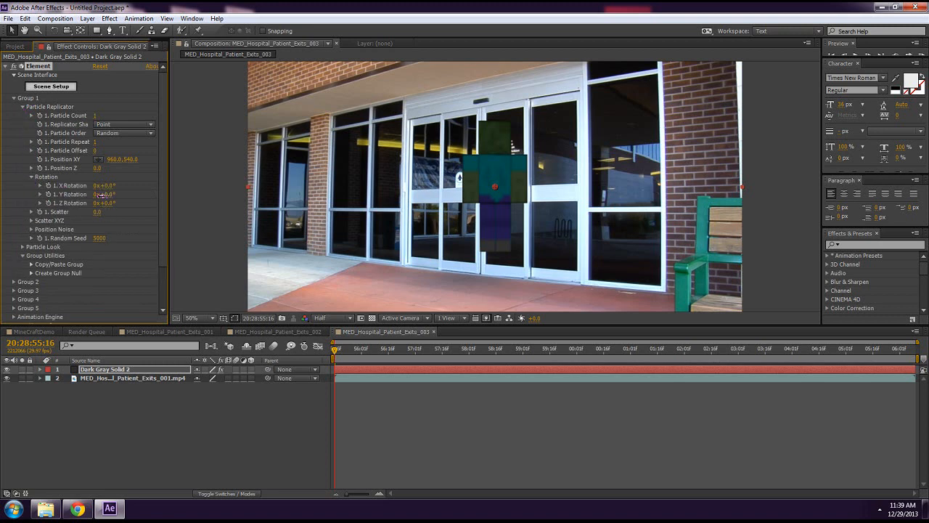
{"action": "left_click_drag", "start_coordinate": [85, 195], "coordinate": [15, 198]}
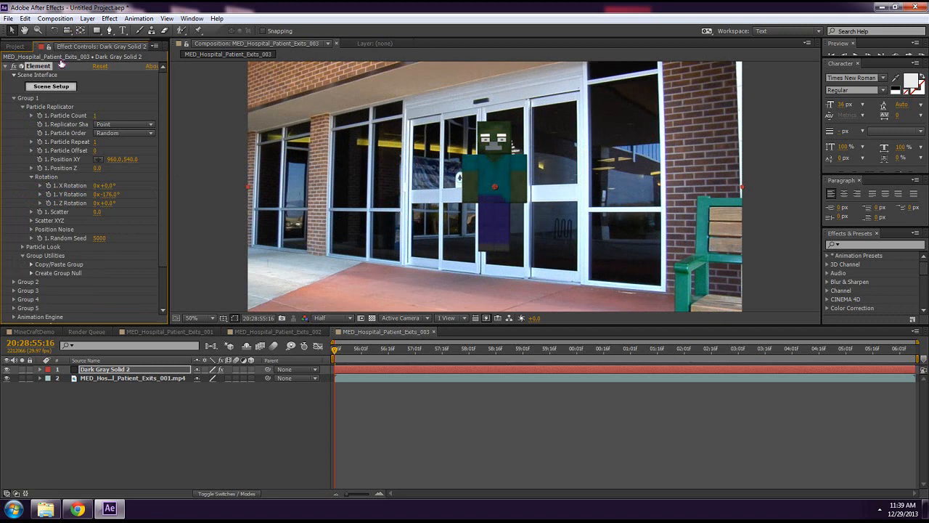
Check the basic and advanced composition settings, including the renderer, without changing them.
{"action": "left_click", "coordinate": [64, 19]}
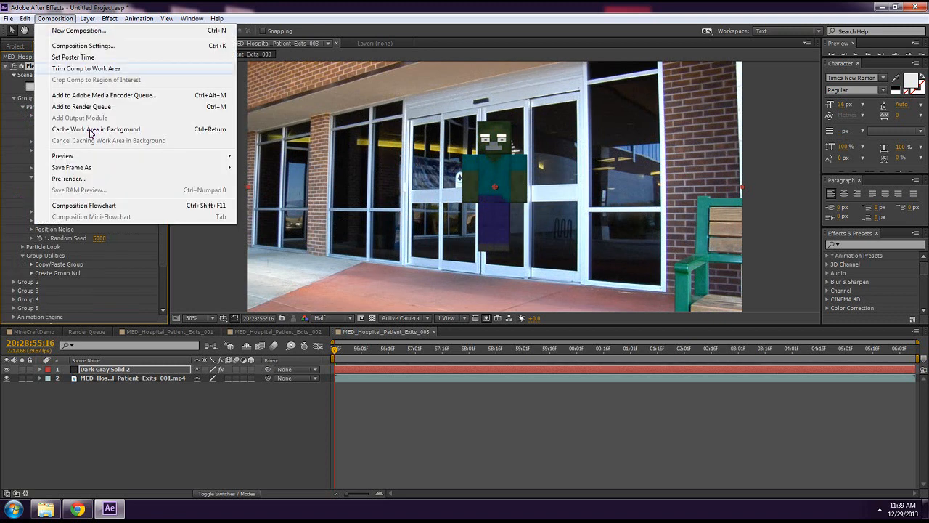
{"action": "left_click", "coordinate": [122, 46]}
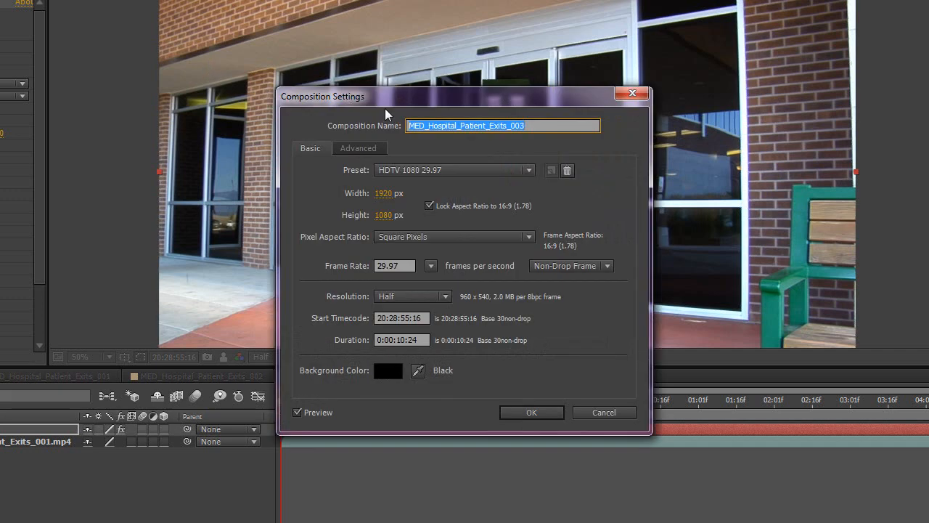
{"action": "left_click", "coordinate": [370, 148]}
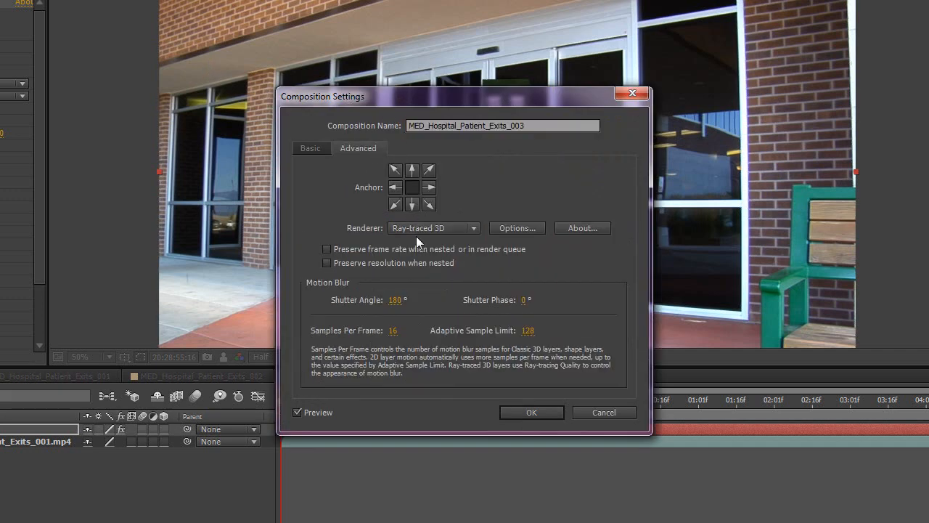
{"action": "left_click", "coordinate": [605, 416]}
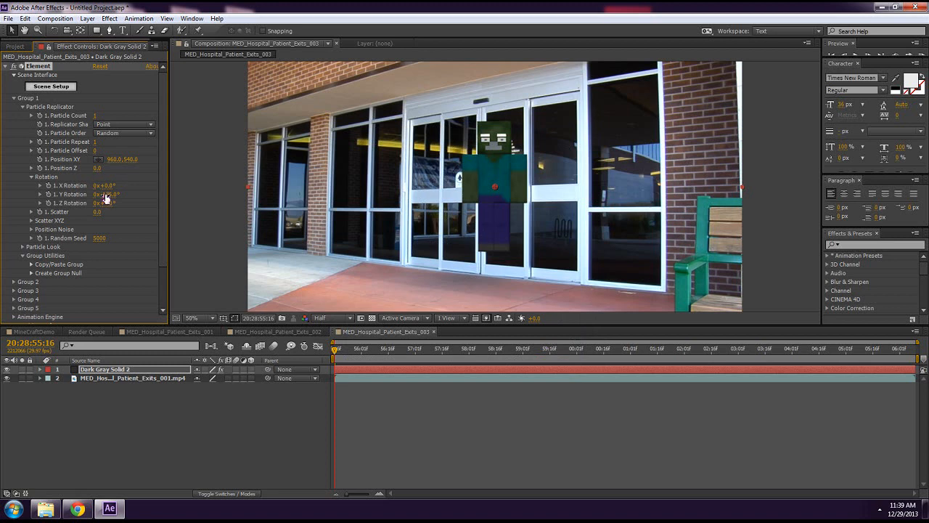
Set the zombie's Y Rotation to -152° and move it over the right sliding door, at about 1164, 532.
{"action": "mouse_move", "coordinate": [107, 201]}
{"action": "left_mouse_down"}
{"action": "mouse_move", "coordinate": [93, 195]}
{"action": "mouse_move", "coordinate": [122, 197]}
{"action": "left_mouse_up"}
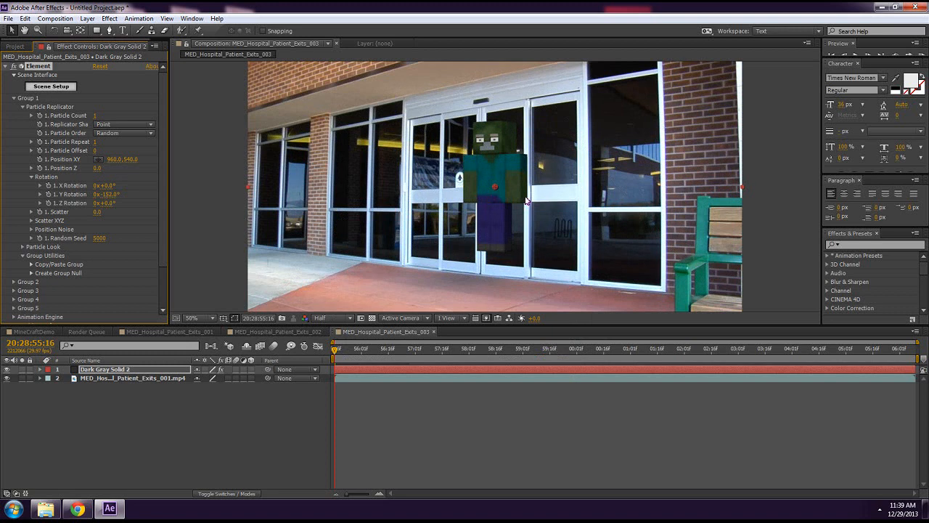
{"action": "left_click_drag", "start_coordinate": [497, 195], "coordinate": [550, 183]}
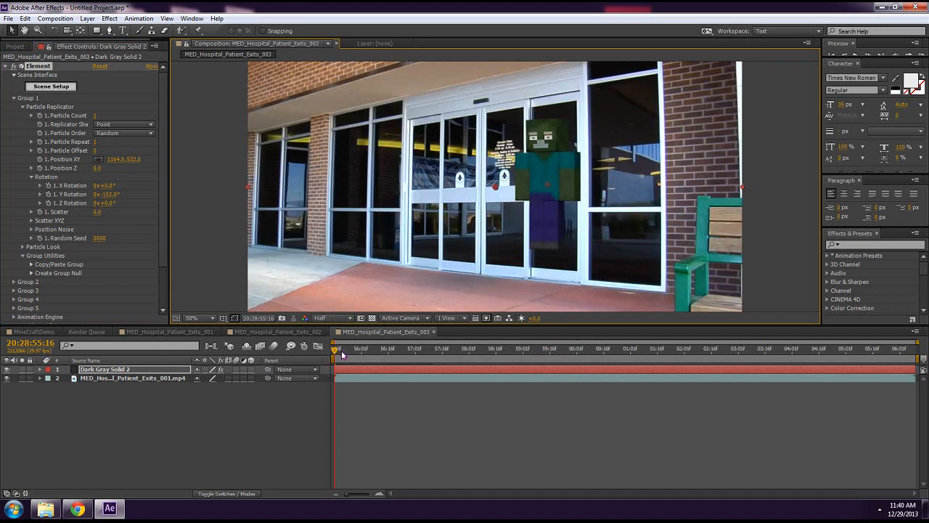
Shift the Dark Gray Solid 2 layer to start at 20:28:59:19 and move the current time to 20:28:59:22.
{"action": "left_click_drag", "start_coordinate": [381, 351], "coordinate": [557, 363]}
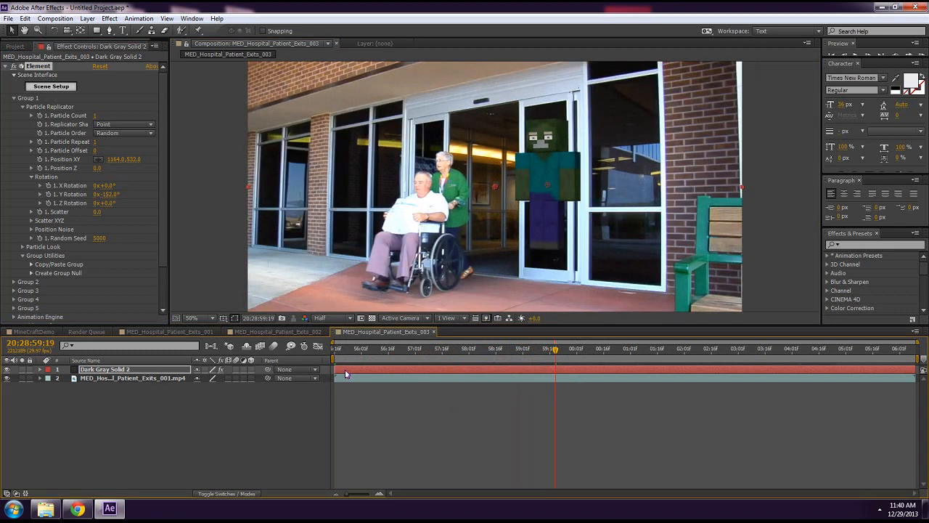
{"action": "left_click", "coordinate": [342, 373]}
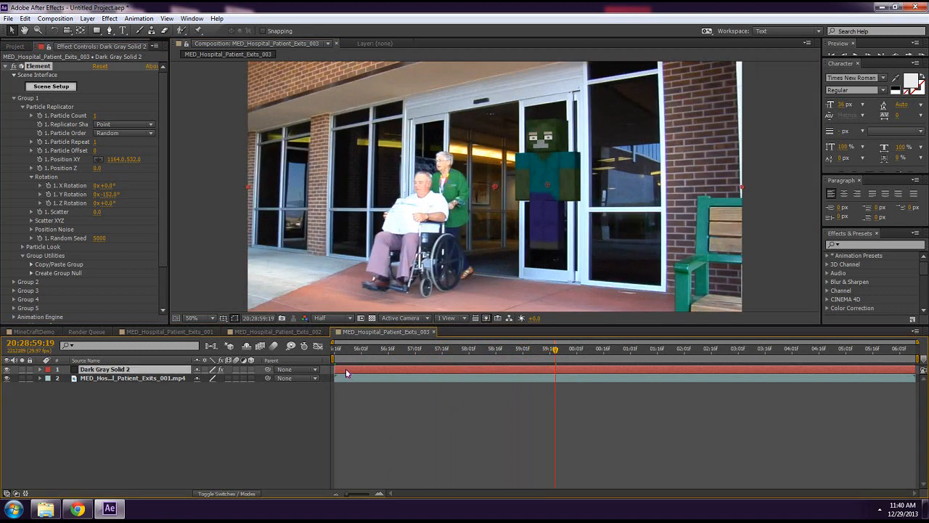
{"action": "left_click_drag", "start_coordinate": [406, 371], "coordinate": [561, 358]}
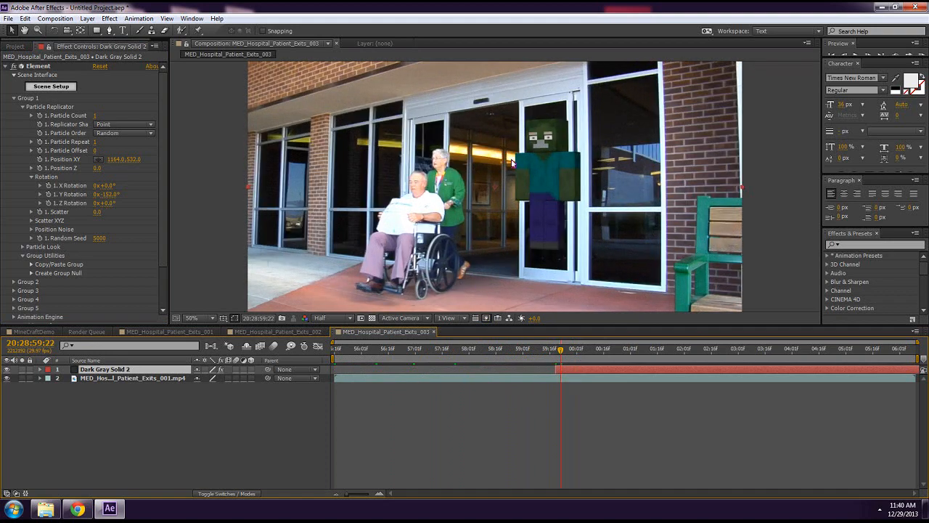
Duplicate the hospital footage layer and place the copy above Dark Gray Solid 2.
{"action": "left_click", "coordinate": [109, 379]}
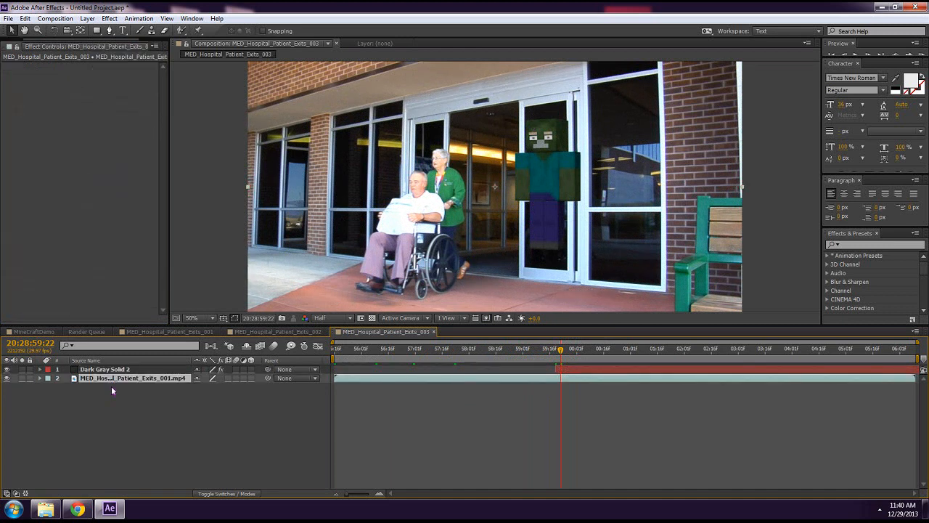
{"action": "key", "text": "ctrl+d"}
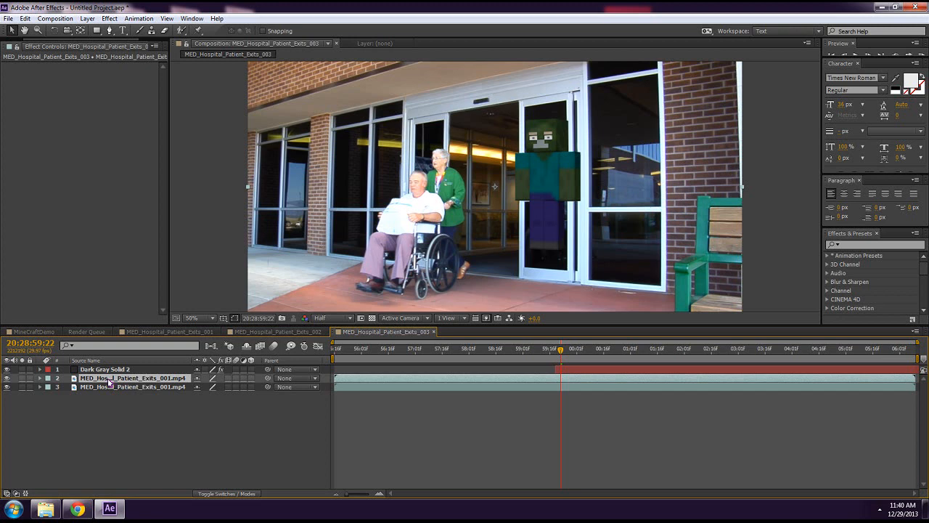
{"action": "left_click_drag", "start_coordinate": [109, 382], "coordinate": [107, 369]}
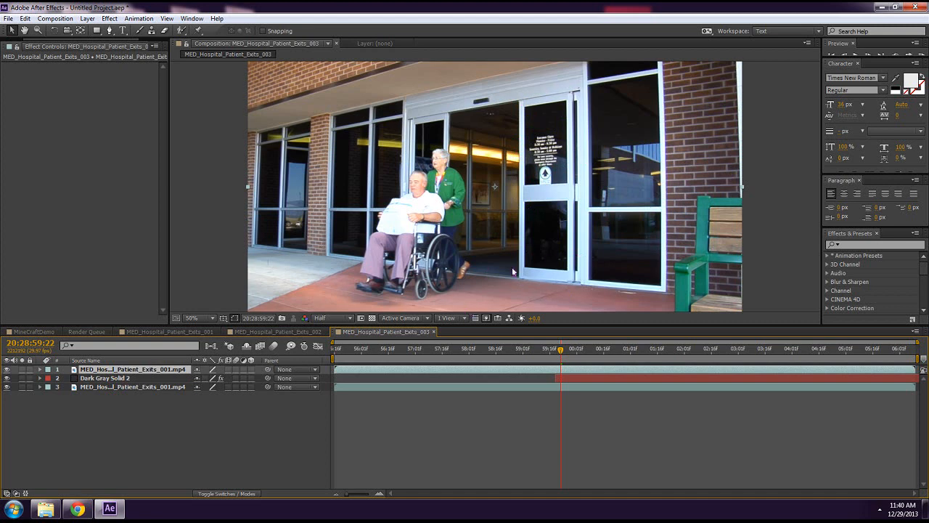
Draw a closed Pen mask on the upper footage layer around the right sliding door and part of the adjacent window, and return to the Selection tool.
{"action": "left_click", "coordinate": [111, 31]}
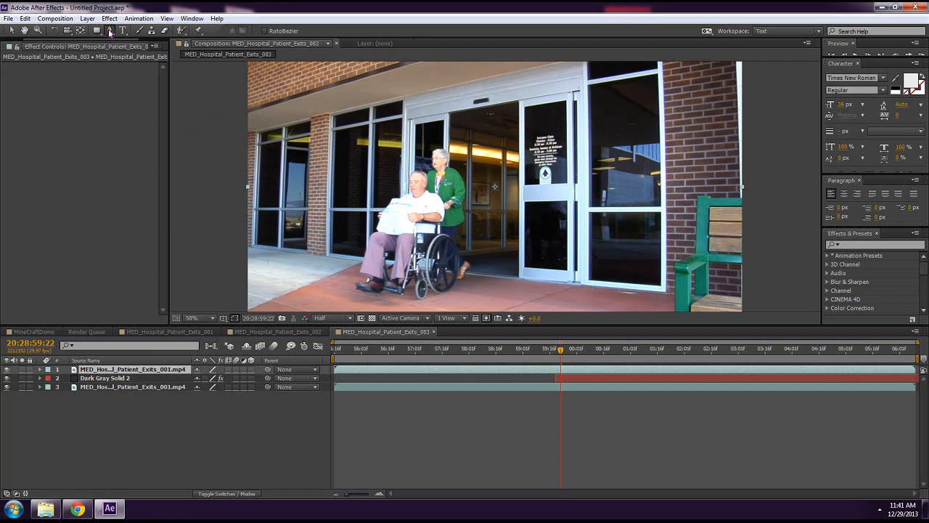
{"action": "left_click", "coordinate": [517, 101]}
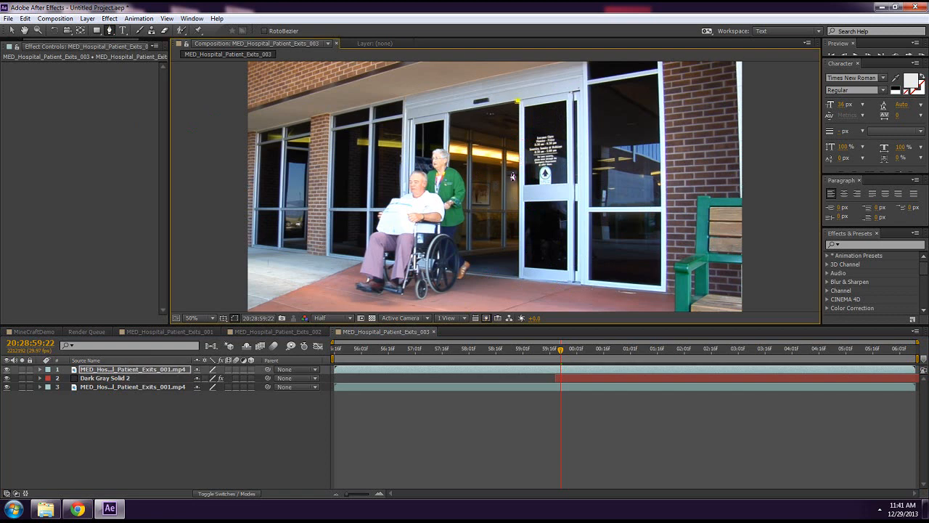
{"action": "left_click", "coordinate": [518, 185]}
{"action": "left_click", "coordinate": [518, 278]}
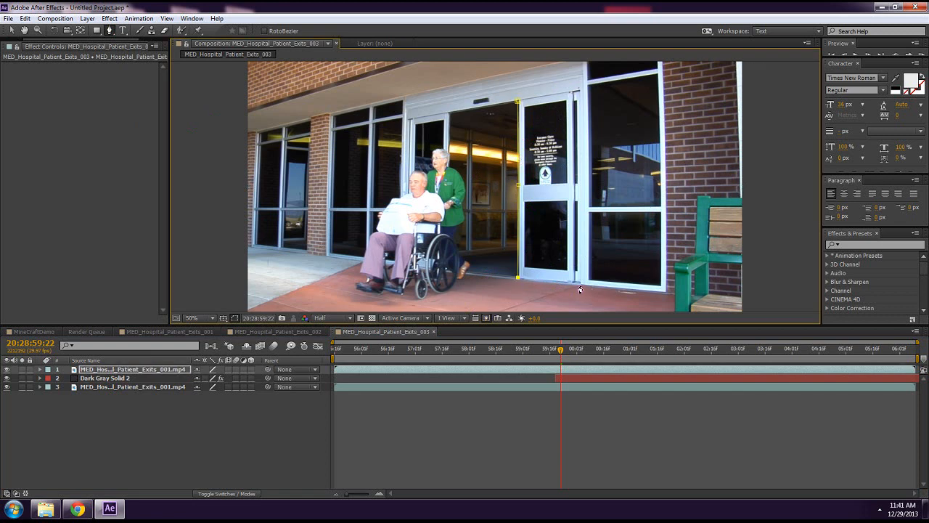
{"action": "left_click", "coordinate": [580, 284]}
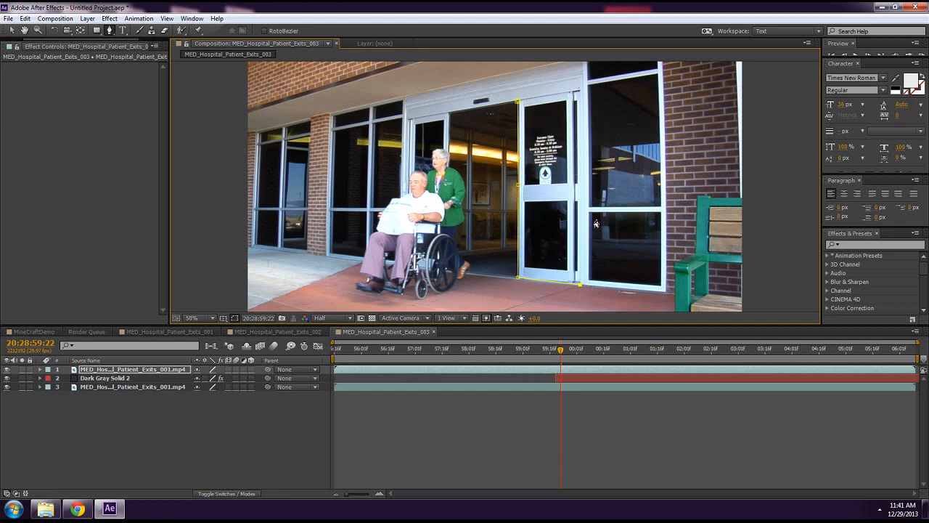
{"action": "left_click", "coordinate": [617, 288]}
{"action": "left_click", "coordinate": [622, 91]}
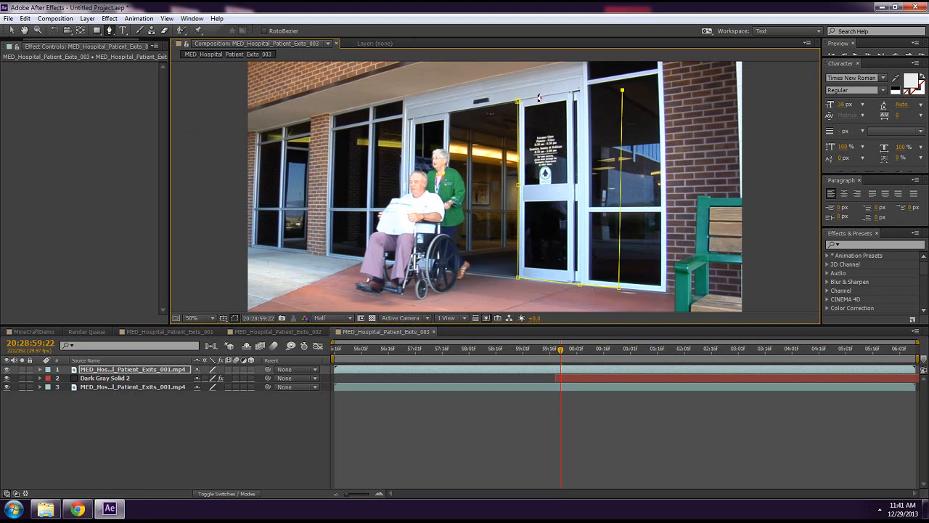
{"action": "left_click", "coordinate": [585, 90]}
{"action": "left_click", "coordinate": [518, 101]}
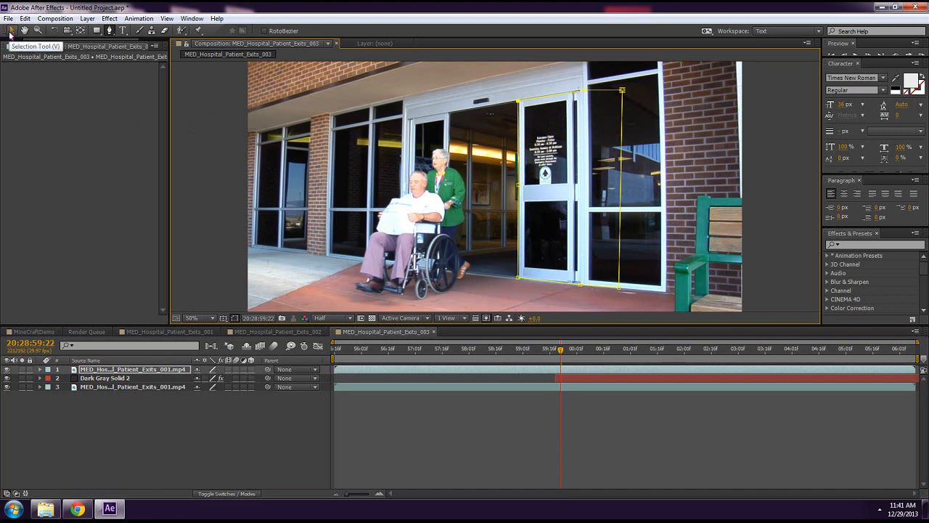
{"action": "left_click", "coordinate": [11, 31]}
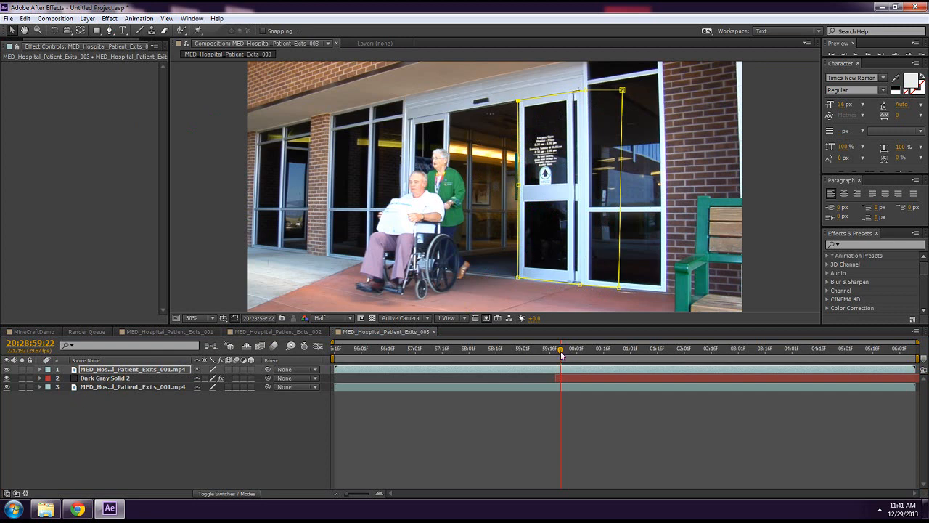
At 20:28:59:20, enable keyframing for Position XY, Position Z and Y Rotation of Group 1 on Dark Gray Solid 2.
{"action": "left_click_drag", "start_coordinate": [561, 354], "coordinate": [559, 355]}
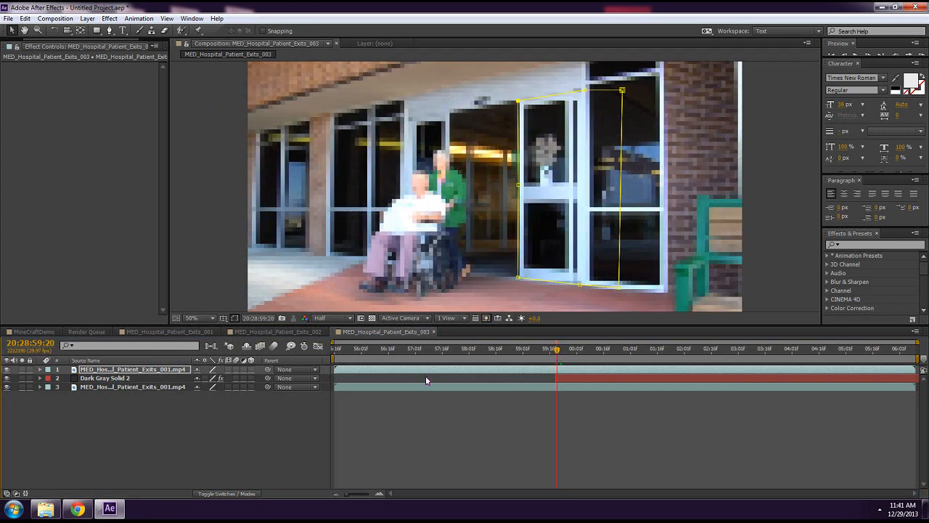
{"action": "left_click", "coordinate": [84, 378]}
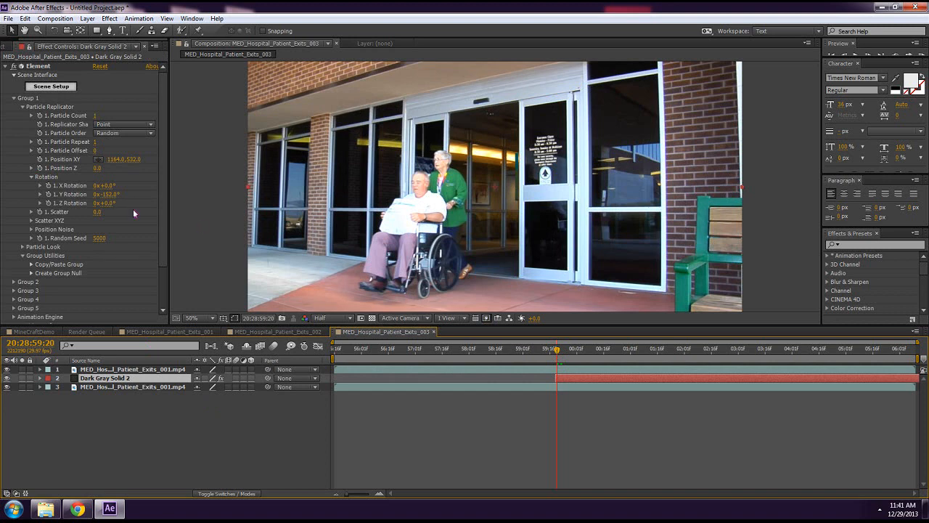
{"action": "left_click", "coordinate": [39, 160]}
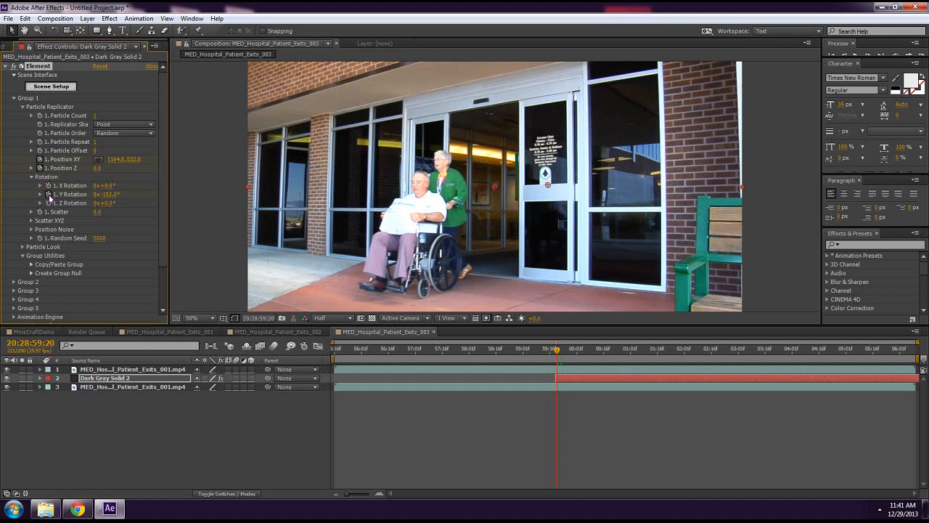
{"action": "left_click", "coordinate": [49, 195]}
Keyframe the zombie's Position XY at 614, 780 at time 20:29:02:16 and scrub through the movement.
{"action": "left_click_drag", "start_coordinate": [557, 354], "coordinate": [713, 356]}
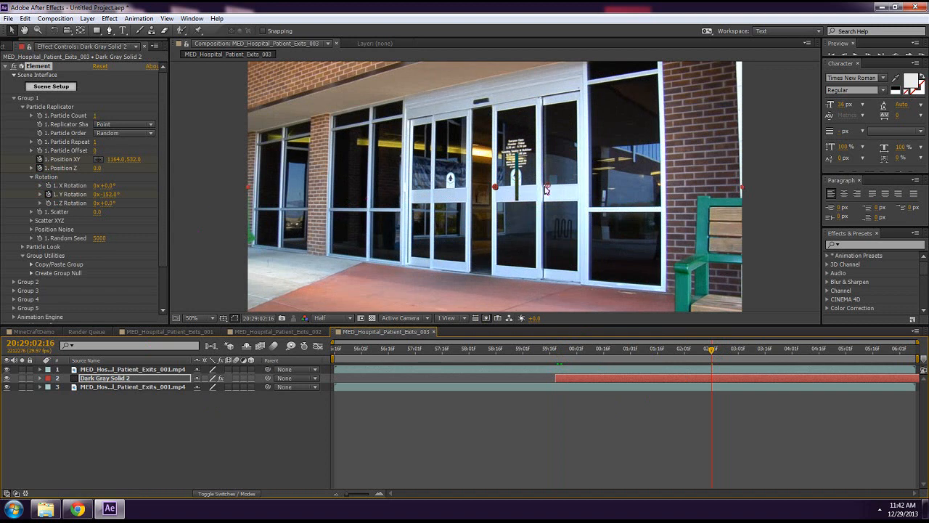
{"action": "left_click_drag", "start_coordinate": [547, 188], "coordinate": [404, 247]}
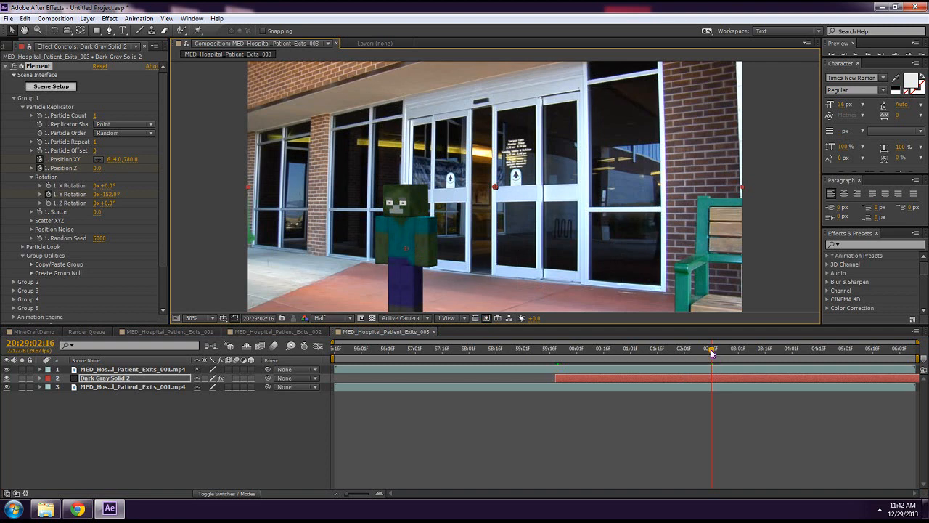
{"action": "left_click_drag", "start_coordinate": [712, 353], "coordinate": [636, 360]}
{"action": "left_click", "coordinate": [580, 349]}
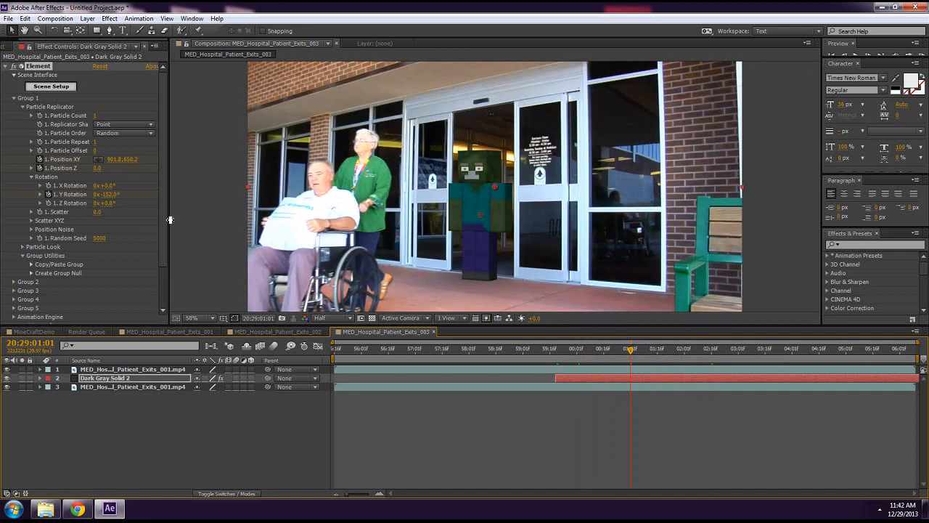
{"action": "left_click_drag", "start_coordinate": [629, 351], "coordinate": [667, 358]}
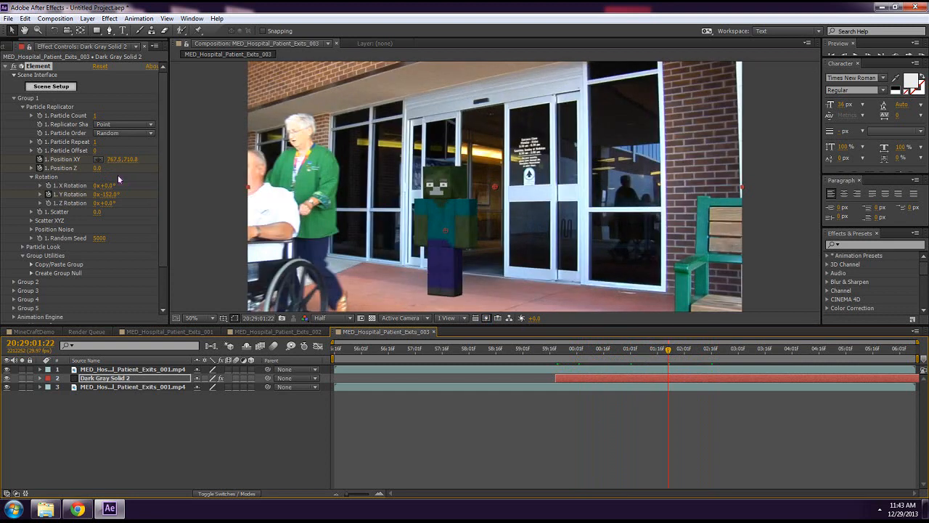
Keyframe the zombie's Position Z at -930 at time 20:29:02:19.
{"action": "left_click", "coordinate": [558, 353]}
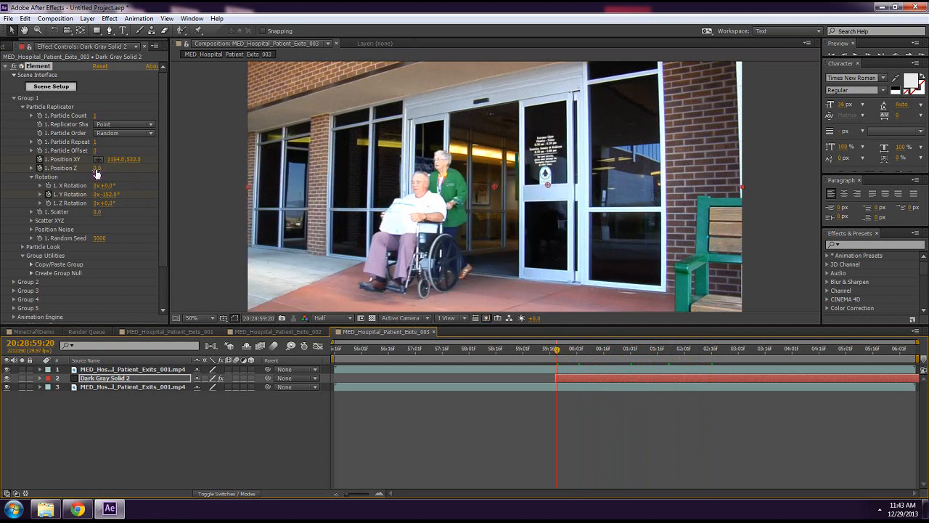
{"action": "left_click", "coordinate": [717, 354]}
{"action": "left_click_drag", "start_coordinate": [716, 355], "coordinate": [713, 357]}
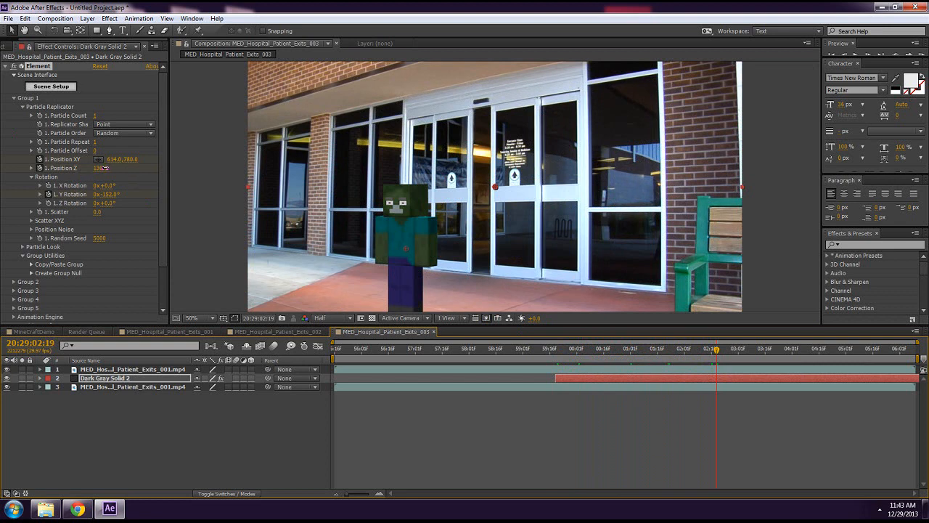
{"action": "left_click_drag", "start_coordinate": [106, 168], "coordinate": [55, 176]}
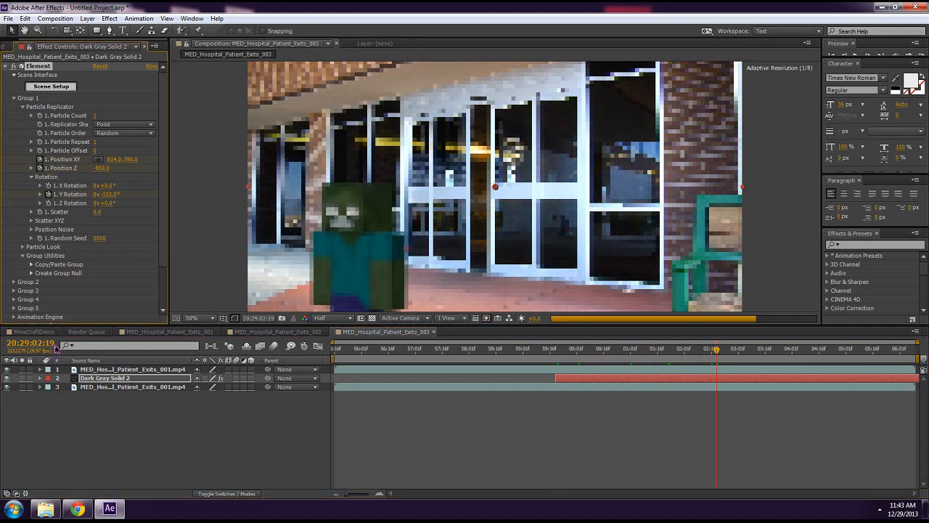
Reveal the Group 1 Particle Replicator keyframes in the timeline and align the last Position Z keyframe with the last Position XY keyframe at 20:29:02:16.
{"action": "left_click", "coordinate": [40, 378]}
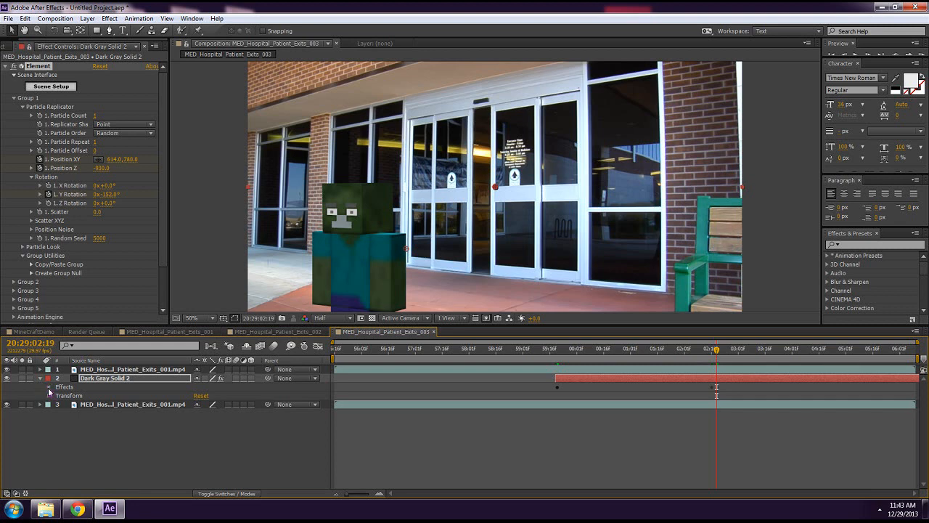
{"action": "left_click", "coordinate": [49, 387]}
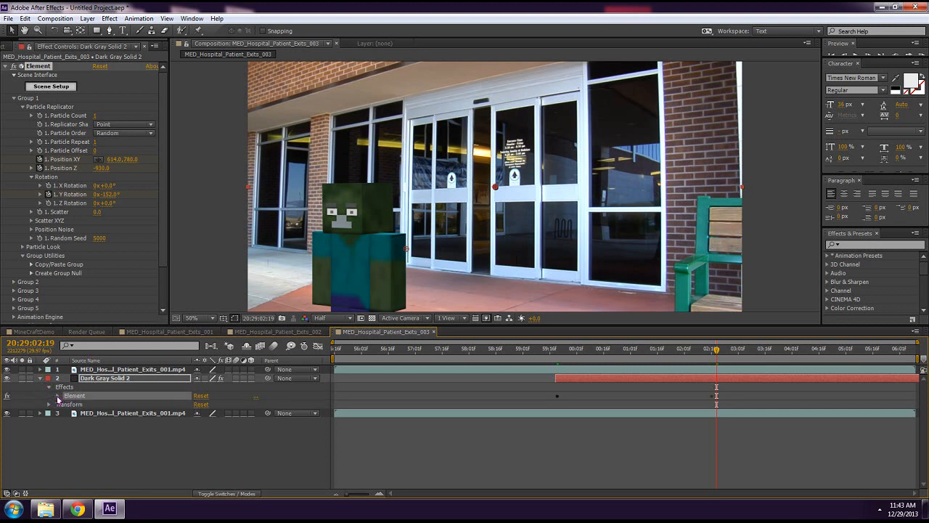
{"action": "left_click", "coordinate": [58, 396]}
{"action": "scroll", "coordinate": [69, 389], "scroll_direction": "down", "scroll_amount": 2}
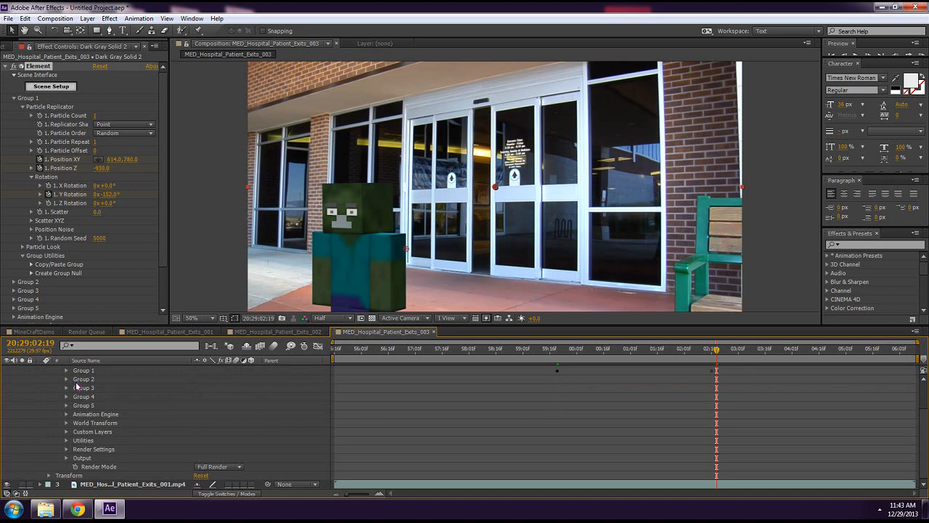
{"action": "scroll", "coordinate": [75, 387], "scroll_direction": "up", "scroll_amount": 2}
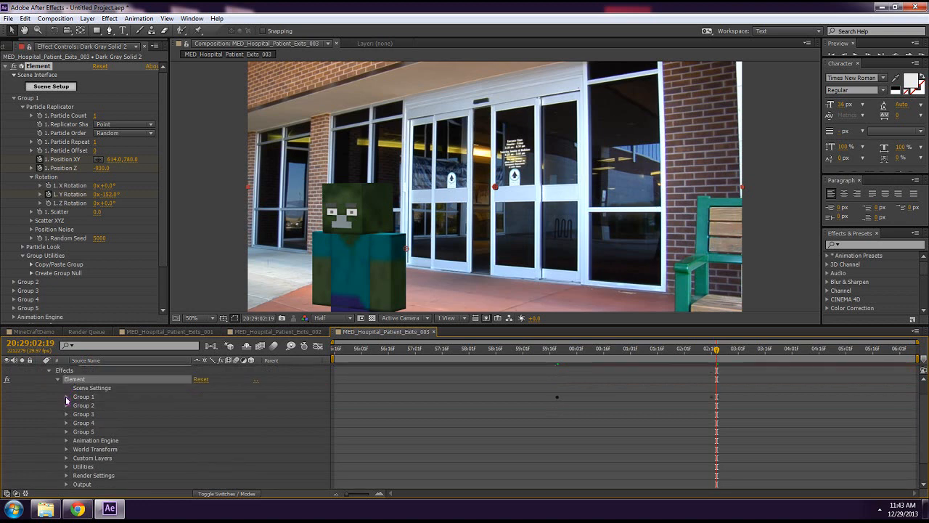
{"action": "left_click", "coordinate": [66, 397]}
{"action": "left_click", "coordinate": [75, 405]}
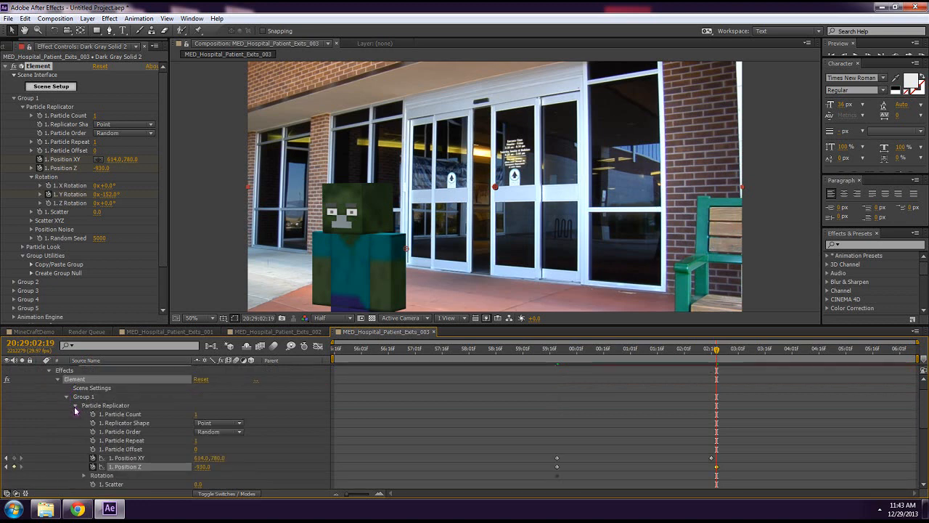
{"action": "scroll", "coordinate": [75, 411], "scroll_direction": "down", "scroll_amount": 2}
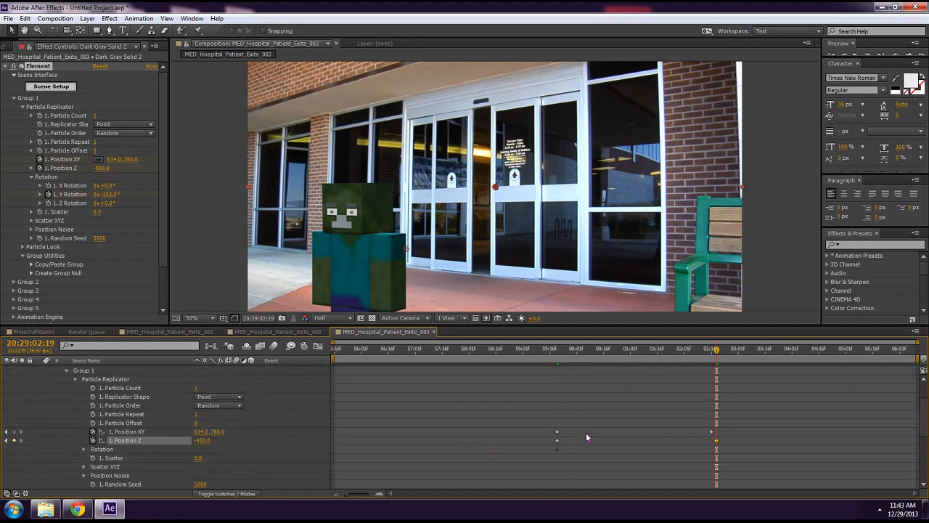
{"action": "left_click", "coordinate": [711, 440]}
Move the zombie to Position XY 782, 616 at the final position keyframe, 20:29:02:16.
{"action": "left_click_drag", "start_coordinate": [718, 350], "coordinate": [634, 363]}
{"action": "key", "text": "k"}
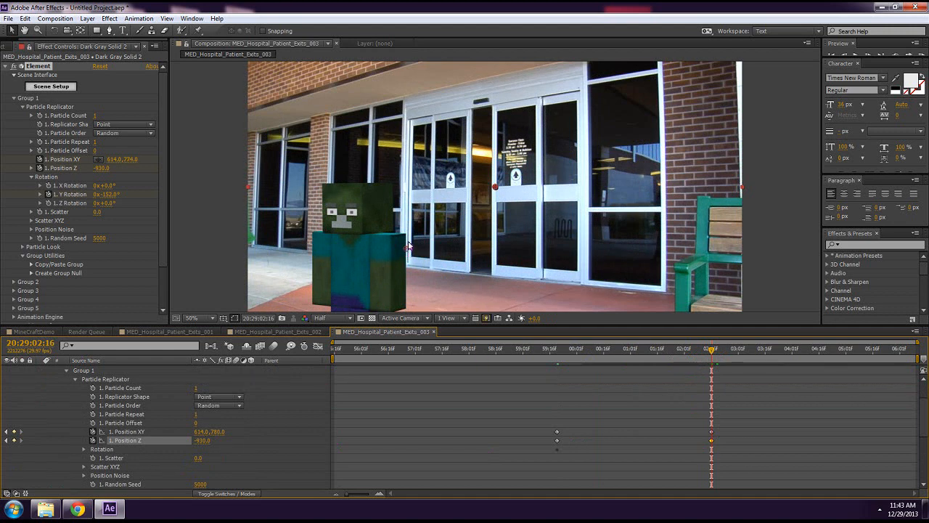
{"action": "left_click_drag", "start_coordinate": [409, 246], "coordinate": [449, 213]}
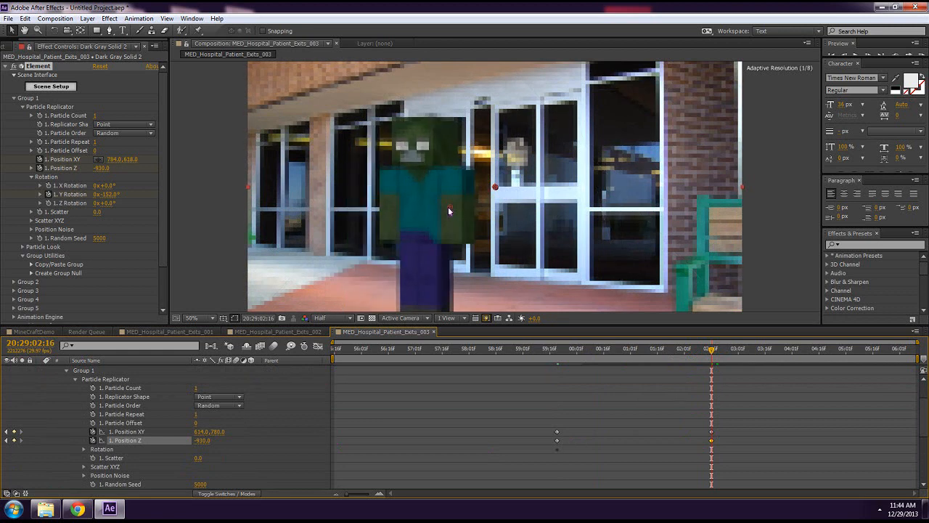
{"action": "left_click_drag", "start_coordinate": [448, 211], "coordinate": [448, 210]}
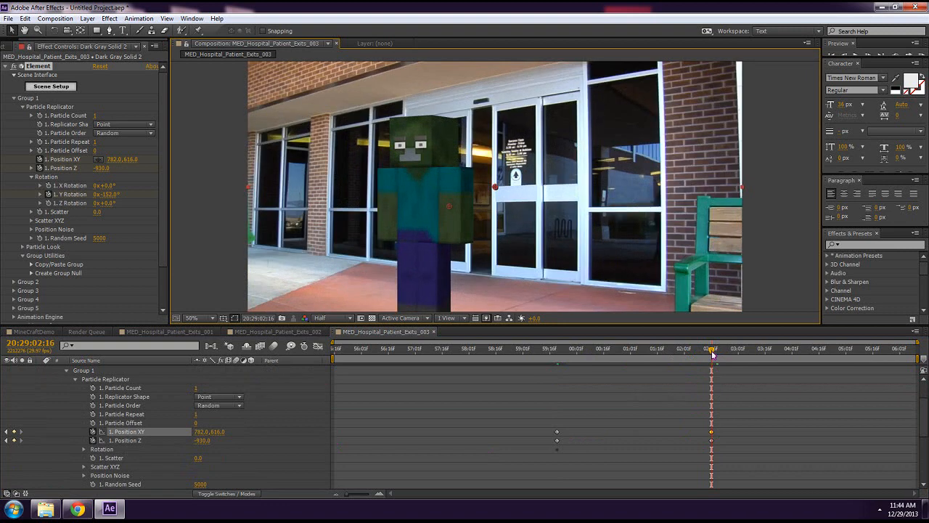
Check the zombie's walk against the doors and shift all Position XY and Position Z keyframes one second earlier.
{"action": "left_click_drag", "start_coordinate": [712, 353], "coordinate": [563, 358]}
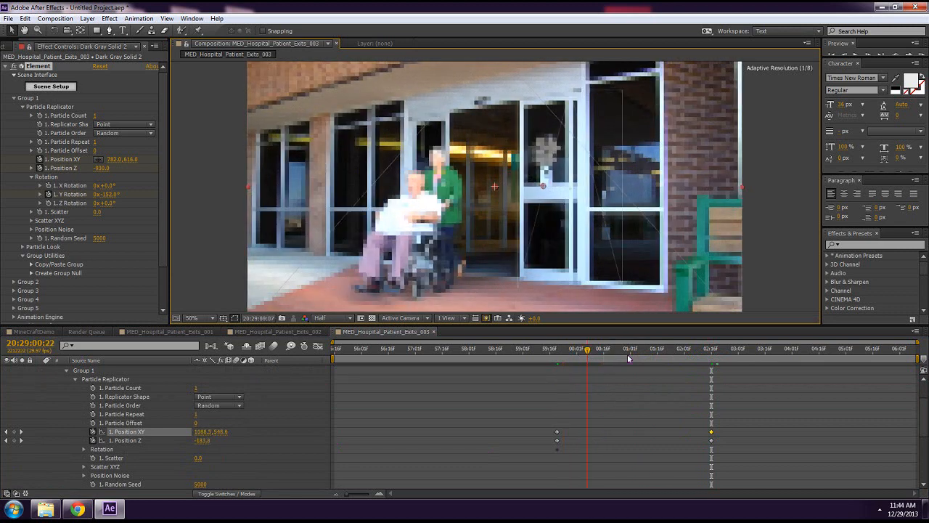
{"action": "left_click", "coordinate": [659, 353]}
{"action": "left_click", "coordinate": [684, 352]}
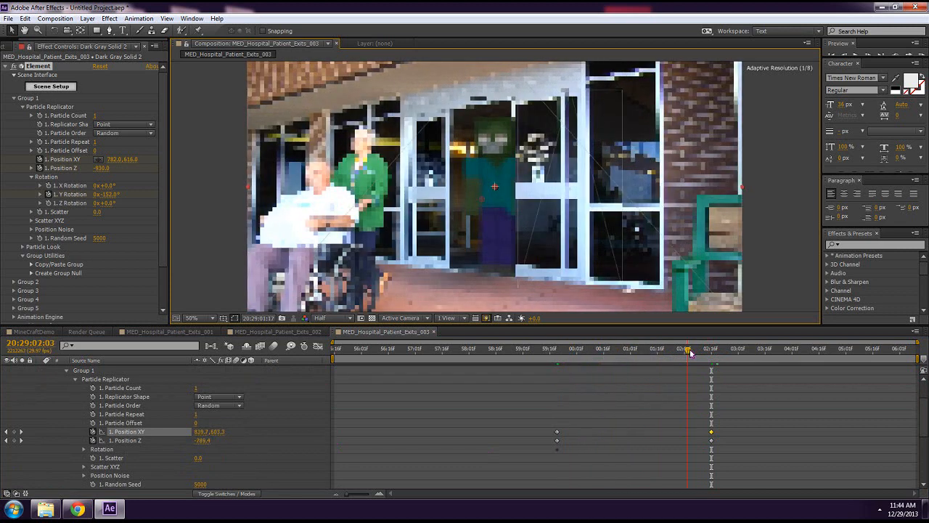
{"action": "left_click_drag", "start_coordinate": [685, 352], "coordinate": [609, 361]}
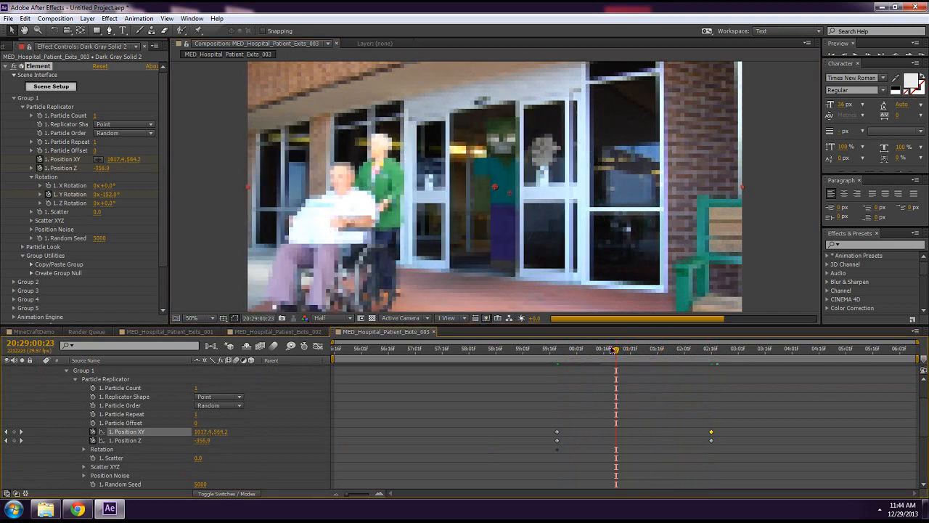
{"action": "left_click_drag", "start_coordinate": [721, 431], "coordinate": [703, 450]}
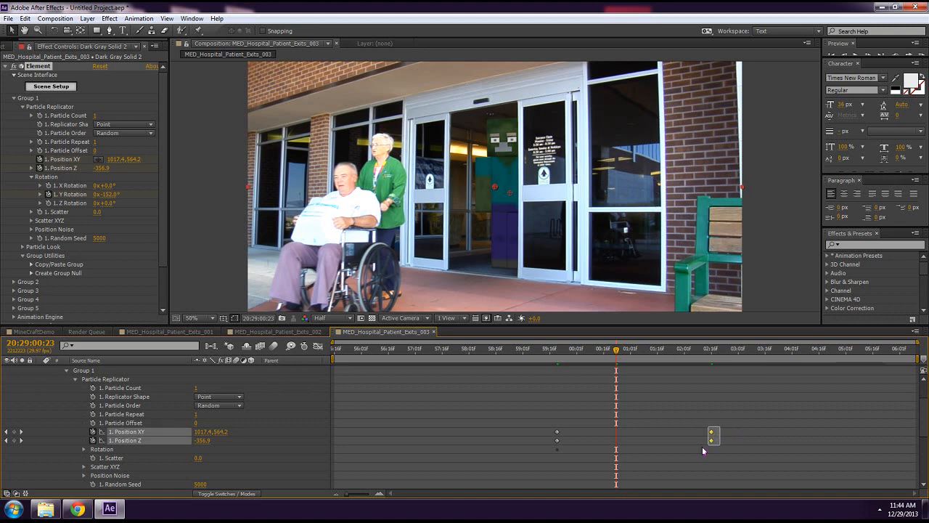
{"action": "left_click_drag", "start_coordinate": [641, 452], "coordinate": [547, 451]}
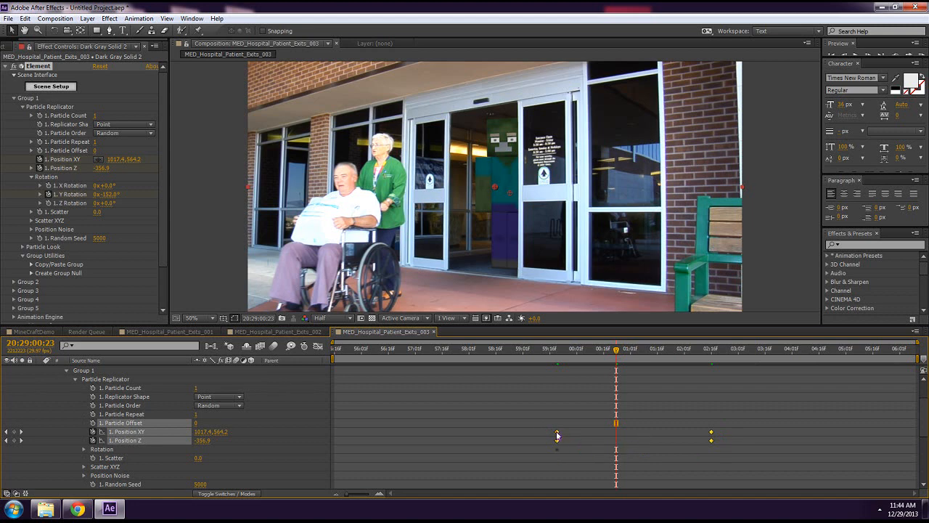
{"action": "left_click_drag", "start_coordinate": [555, 434], "coordinate": [502, 436]}
{"action": "left_click", "coordinate": [620, 373]}
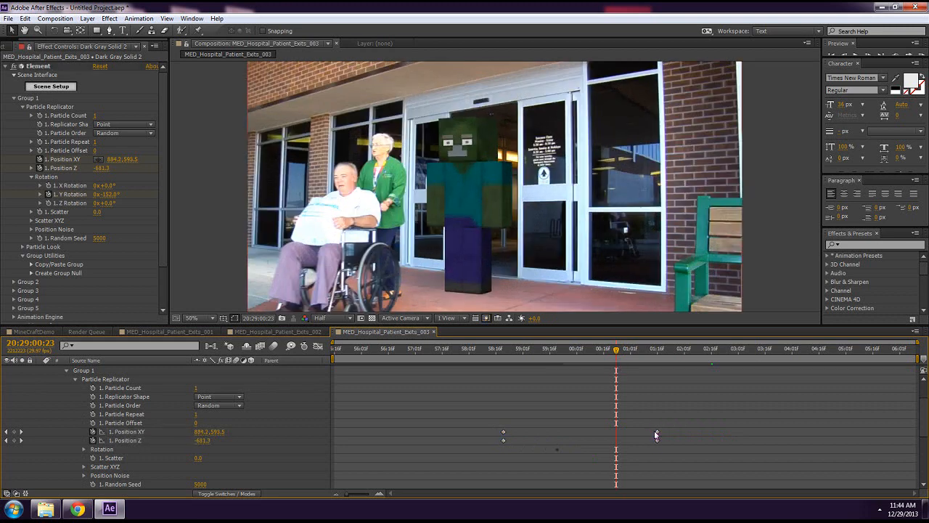
Set the last Position Z keyframe, at 20:29:01:16, to -690.
{"action": "left_click", "coordinate": [656, 441]}
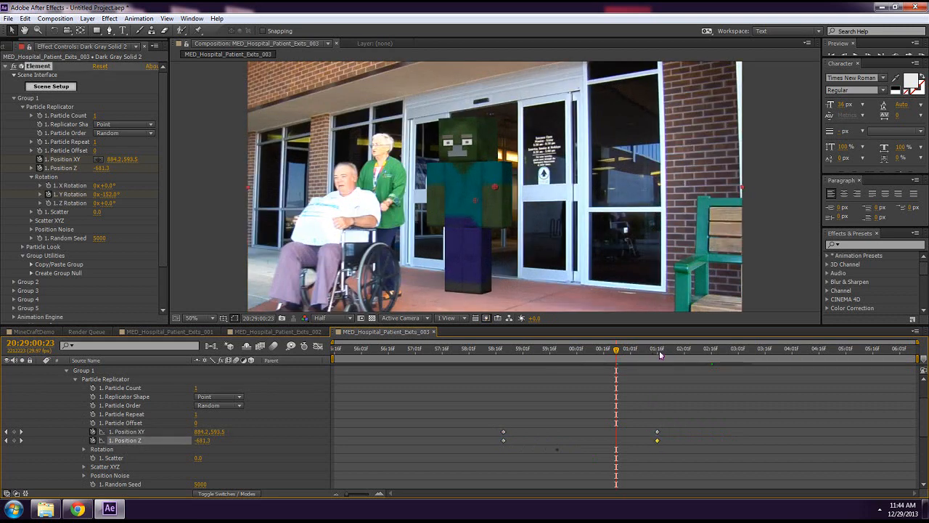
{"action": "left_click_drag", "start_coordinate": [659, 354], "coordinate": [657, 353]}
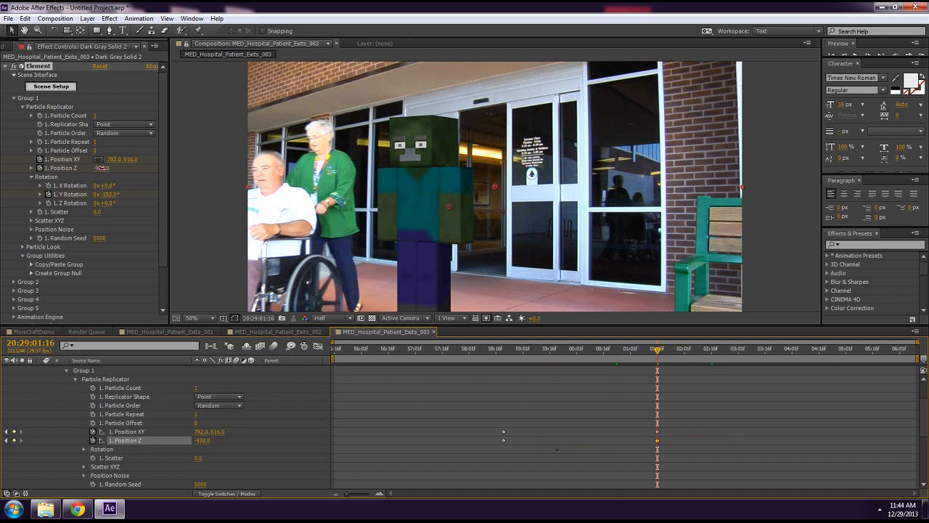
{"action": "left_click_drag", "start_coordinate": [101, 168], "coordinate": [118, 171]}
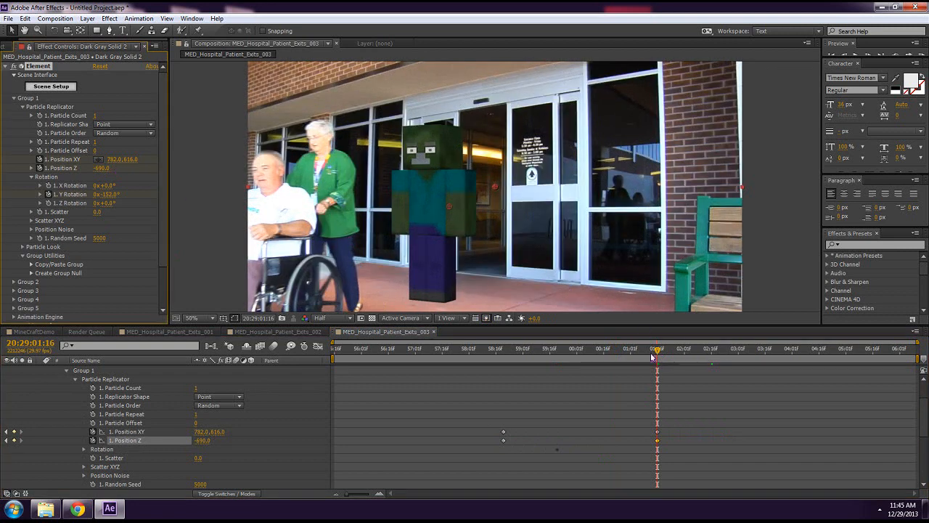
Preview the zombie's walk out through the doors, starting near 20:28:59:22, and stop playback at 20:29:01:10.
{"action": "left_click_drag", "start_coordinate": [645, 356], "coordinate": [561, 355]}
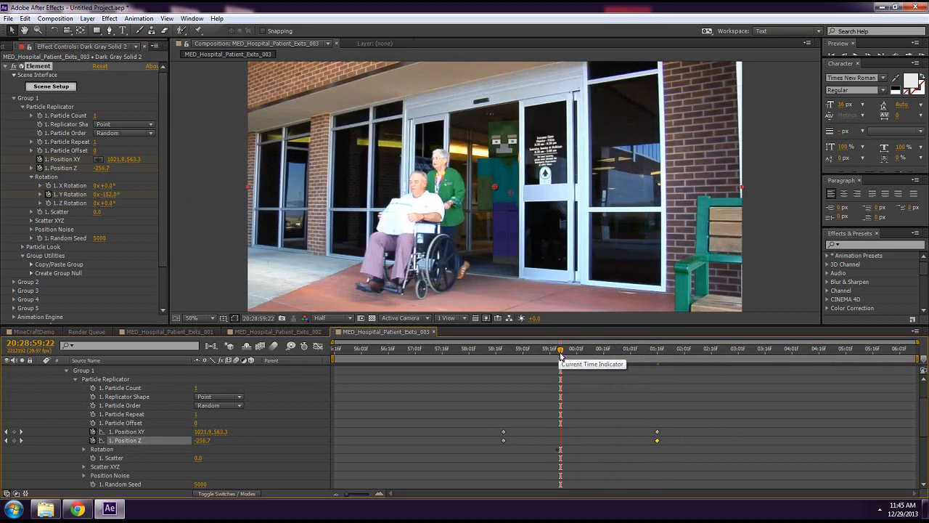
{"action": "key", "text": "space"}
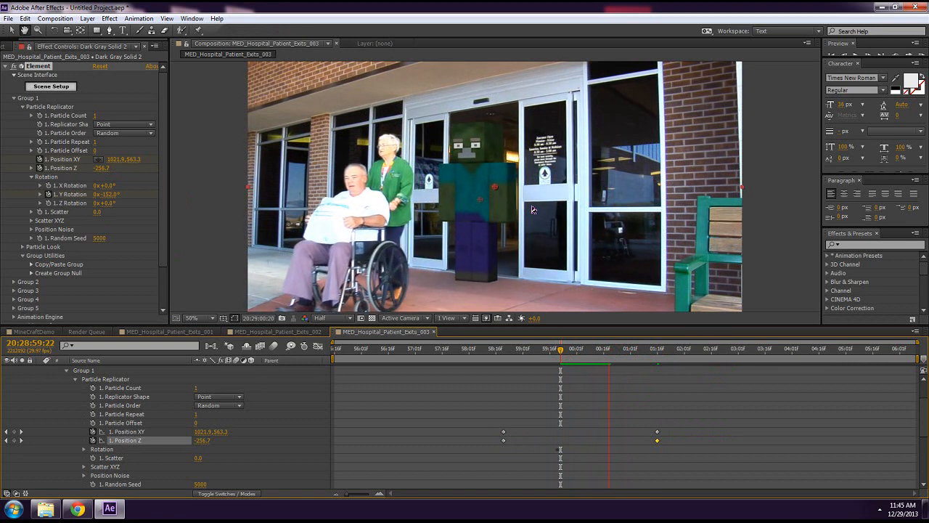
{"action": "left_click", "coordinate": [565, 354]}
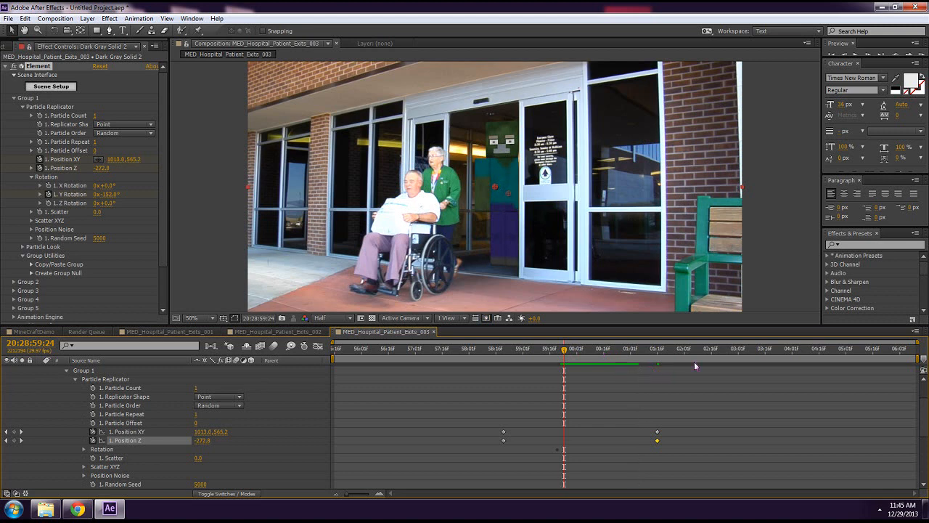
{"action": "key", "text": "KP_0"}
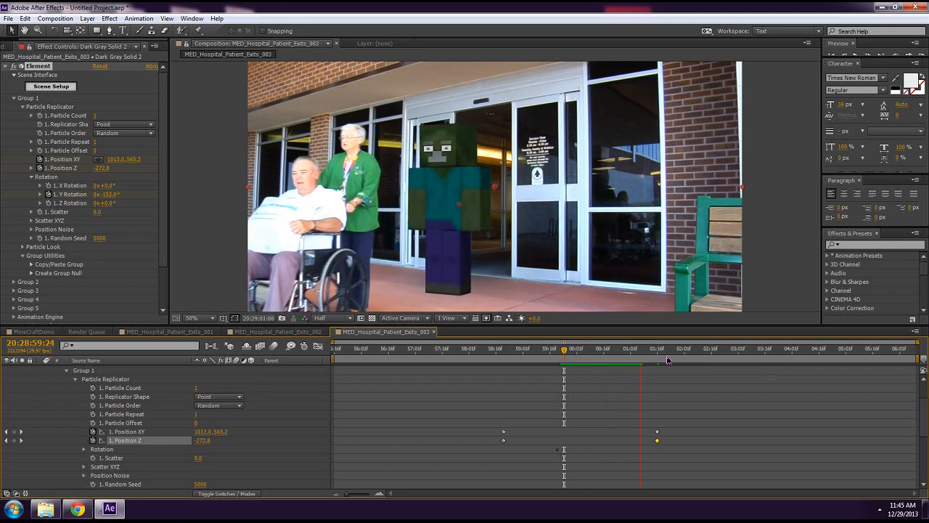
{"action": "key", "text": "space"}
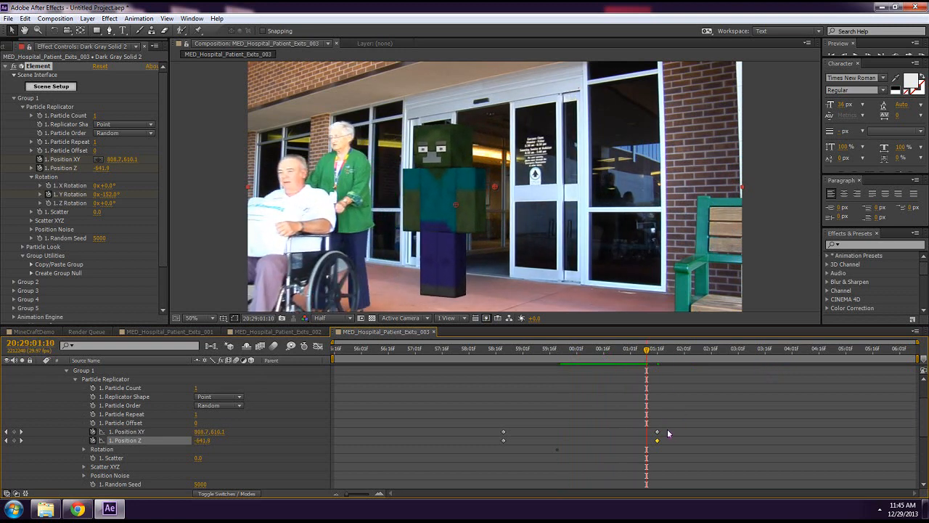
Apply the Wiggler to both Position XY keyframes with a frequency of 28 per second and a magnitude of 9.
{"action": "left_click_drag", "start_coordinate": [668, 433], "coordinate": [496, 435]}
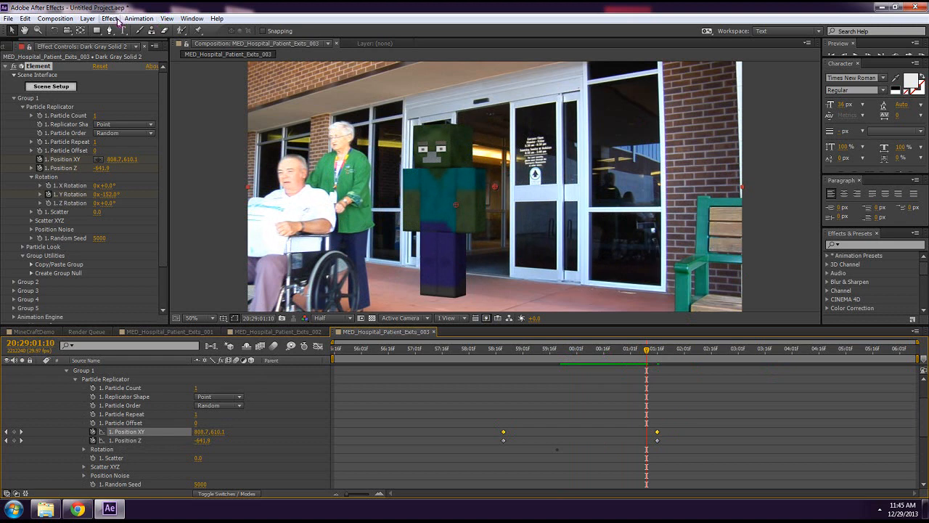
{"action": "left_click", "coordinate": [192, 19]}
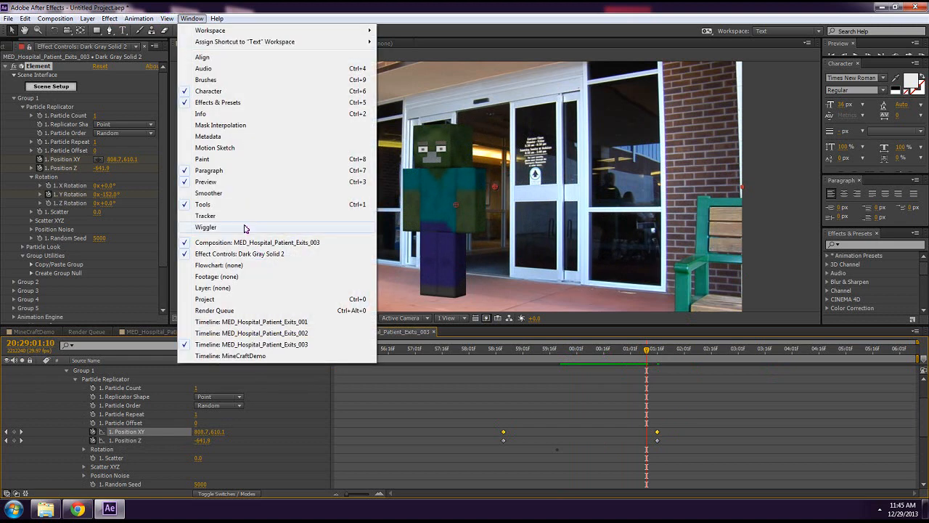
{"action": "left_click", "coordinate": [245, 227]}
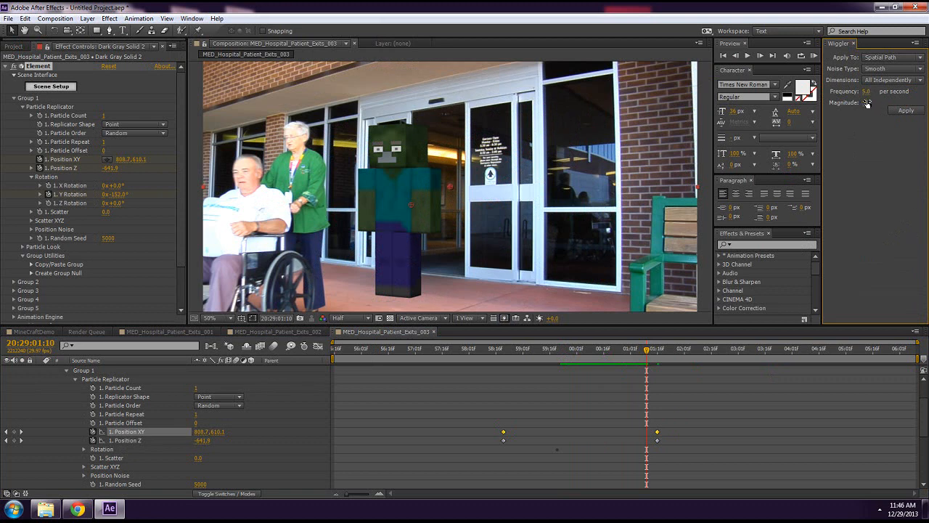
{"action": "left_click_drag", "start_coordinate": [867, 92], "coordinate": [883, 92]}
{"action": "left_click", "coordinate": [869, 103]}
{"action": "left_click", "coordinate": [907, 111]}
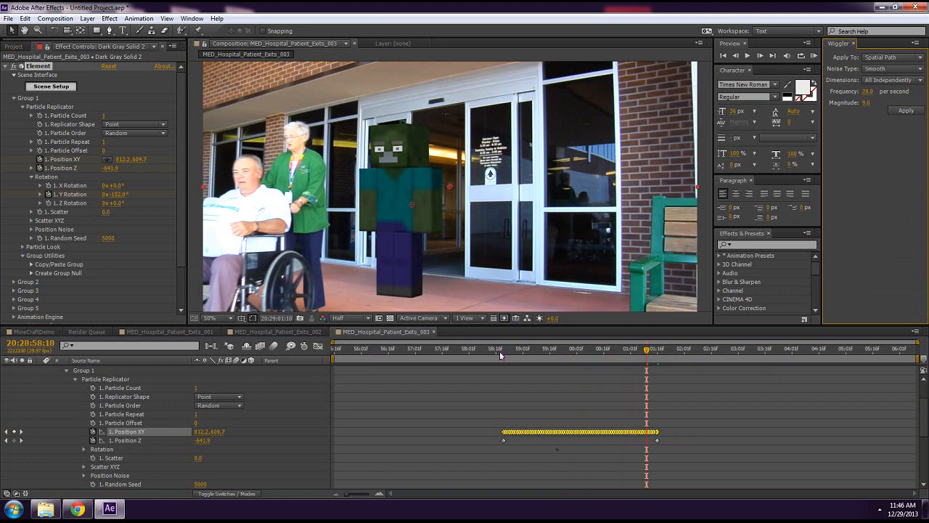
Preview the zombie's wiggled walk out through the doors, starting near 20:28:58:23 and ending at 20:29:01:23.
{"action": "left_click_drag", "start_coordinate": [500, 355], "coordinate": [509, 354]}
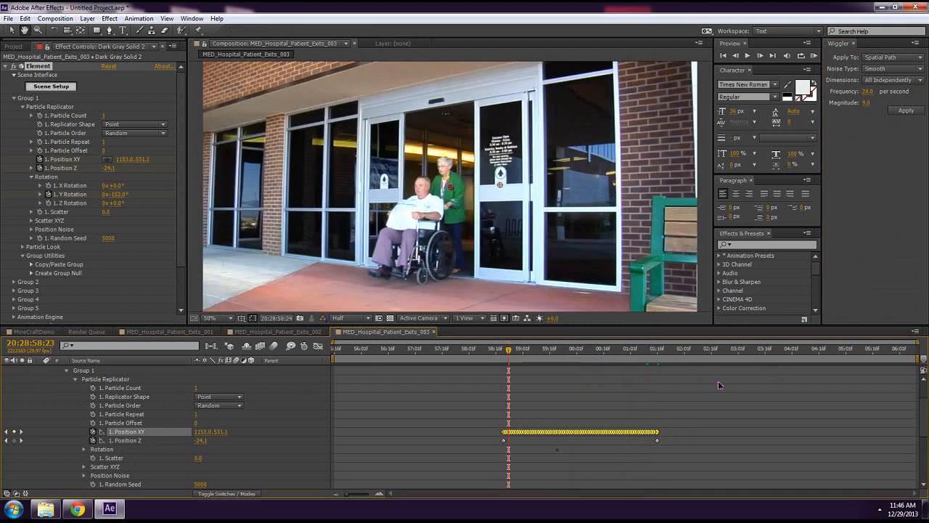
{"action": "key", "text": "space"}
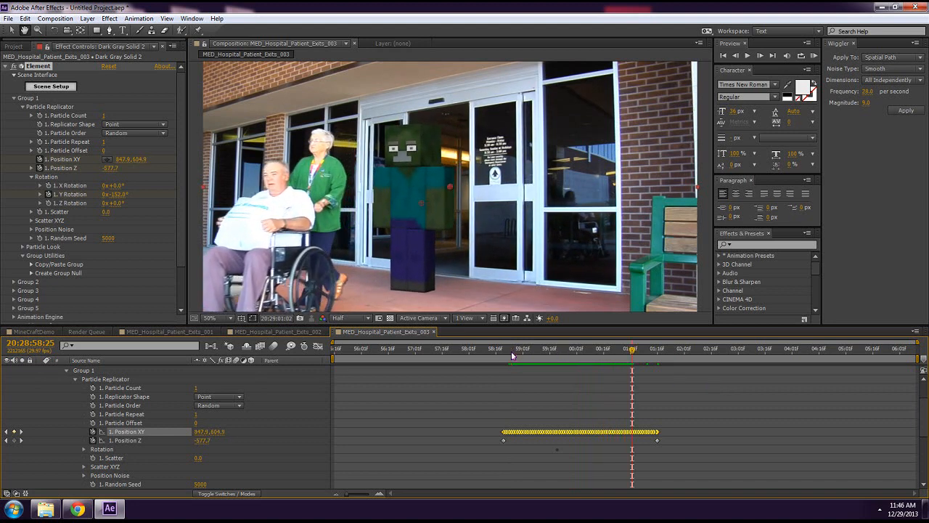
{"action": "left_click", "coordinate": [511, 351]}
{"action": "key", "text": "space"}
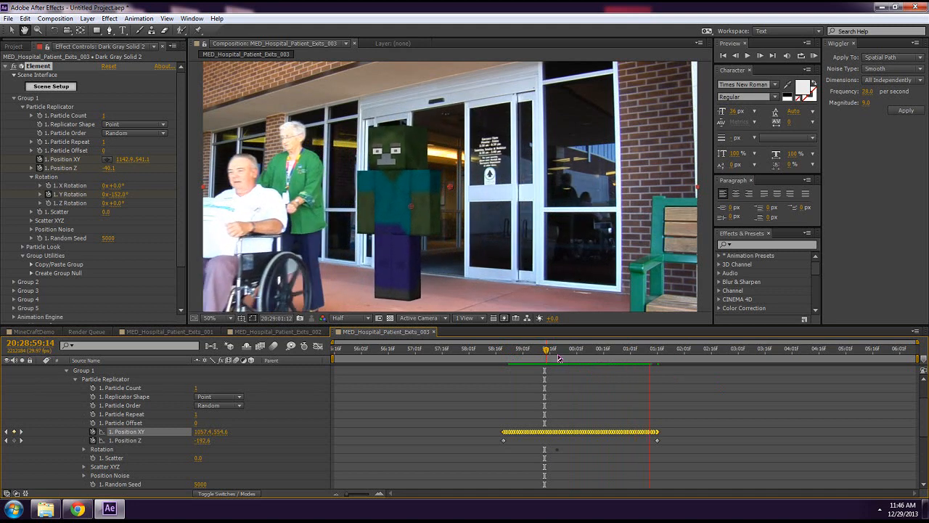
{"action": "left_click", "coordinate": [525, 353]}
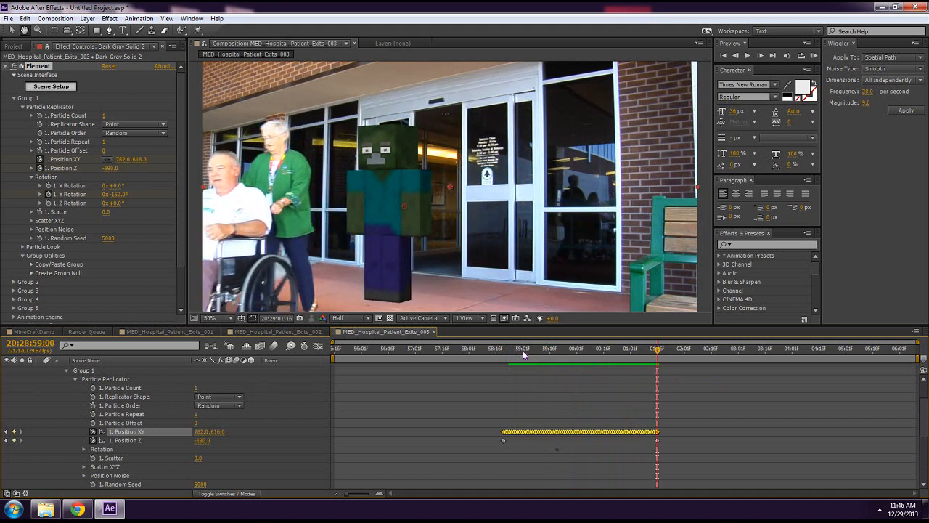
{"action": "left_click_drag", "start_coordinate": [529, 354], "coordinate": [481, 355]}
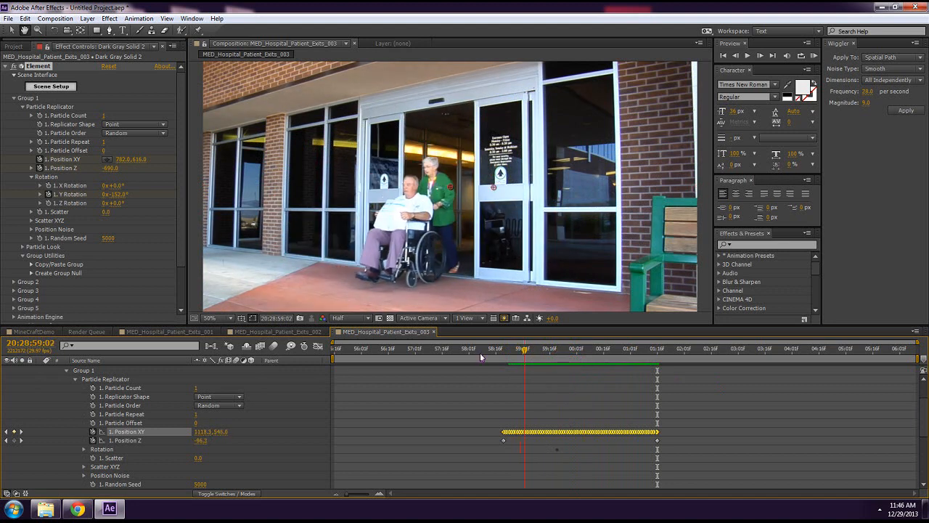
{"action": "key", "text": "space"}
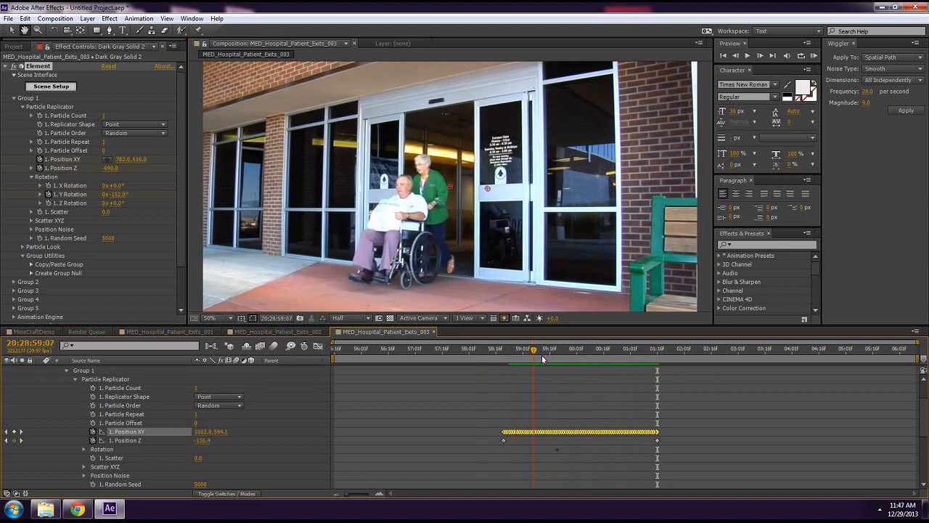
{"action": "left_click_drag", "start_coordinate": [563, 359], "coordinate": [671, 361]}
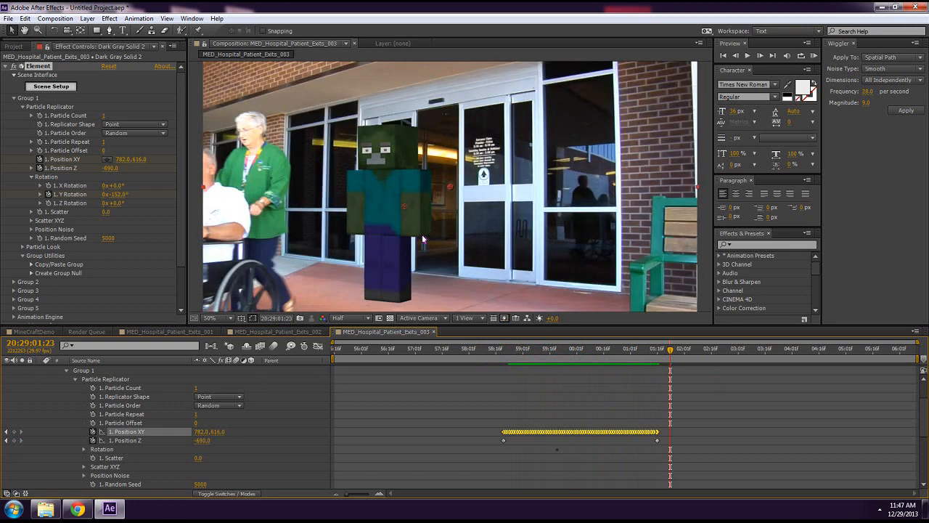
Add a Y Rotation keyframe at 20:29:01:16, and set Y Rotation to -193° at 20:29:01:24.
{"action": "scroll", "coordinate": [409, 169], "scroll_direction": "down", "scroll_amount": 1}
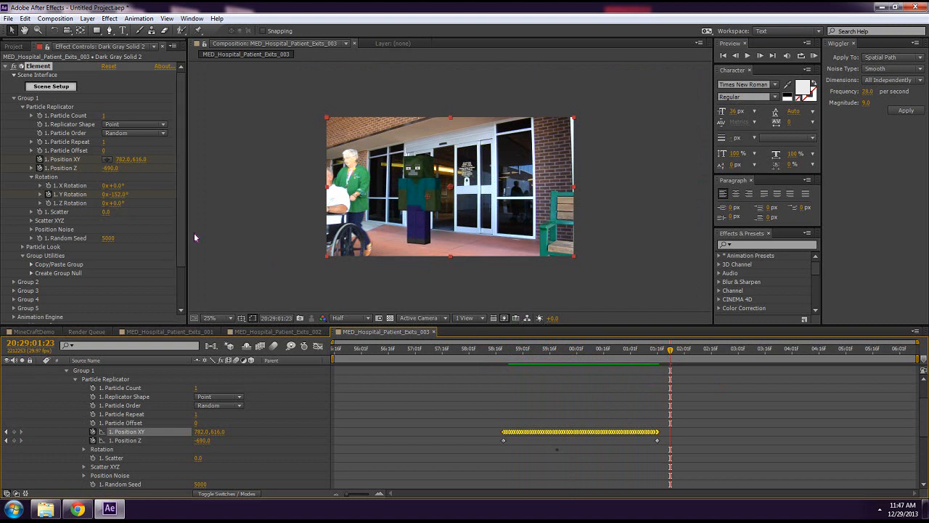
{"action": "left_click", "coordinate": [83, 450]}
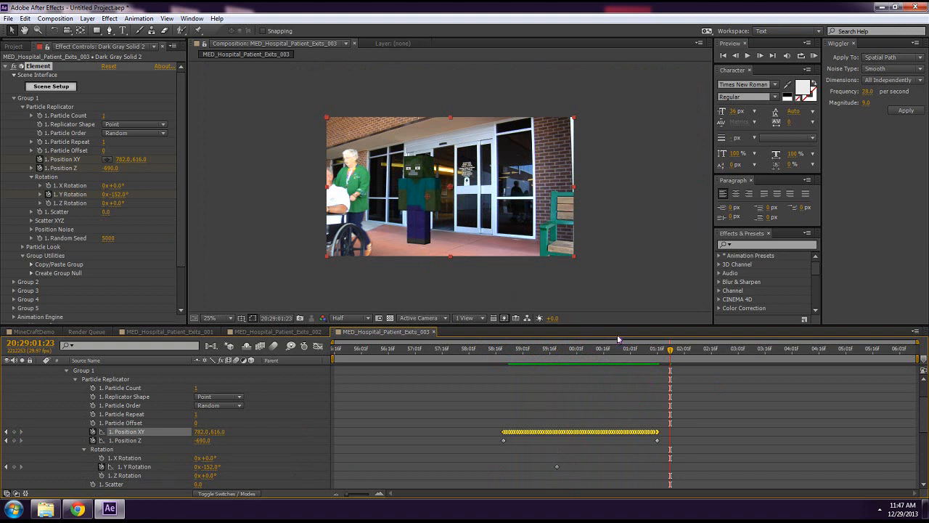
{"action": "left_click_drag", "start_coordinate": [663, 355], "coordinate": [657, 355]}
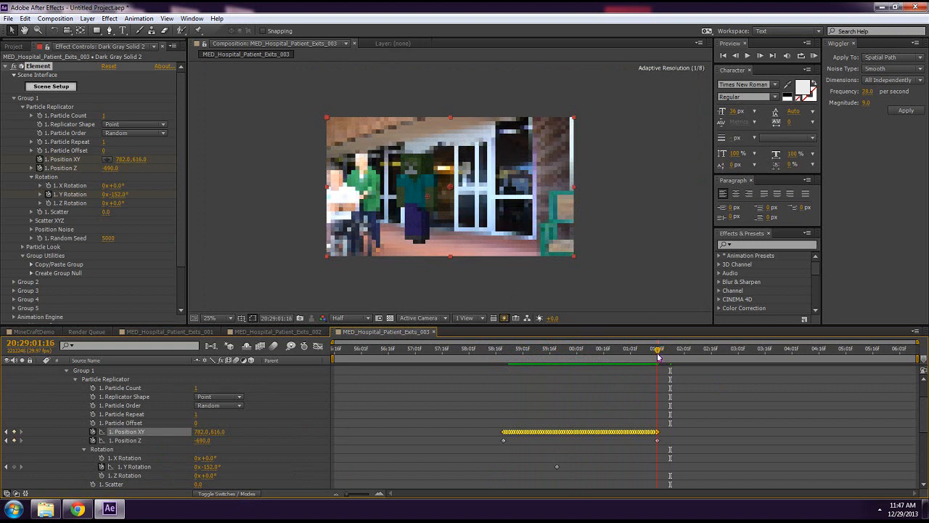
{"action": "left_click", "coordinate": [14, 468]}
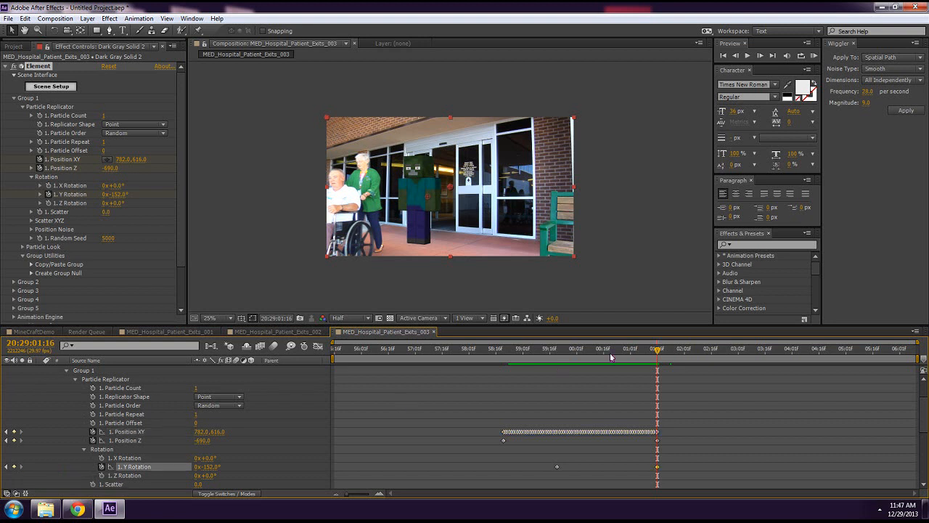
{"action": "left_click_drag", "start_coordinate": [662, 356], "coordinate": [676, 355]}
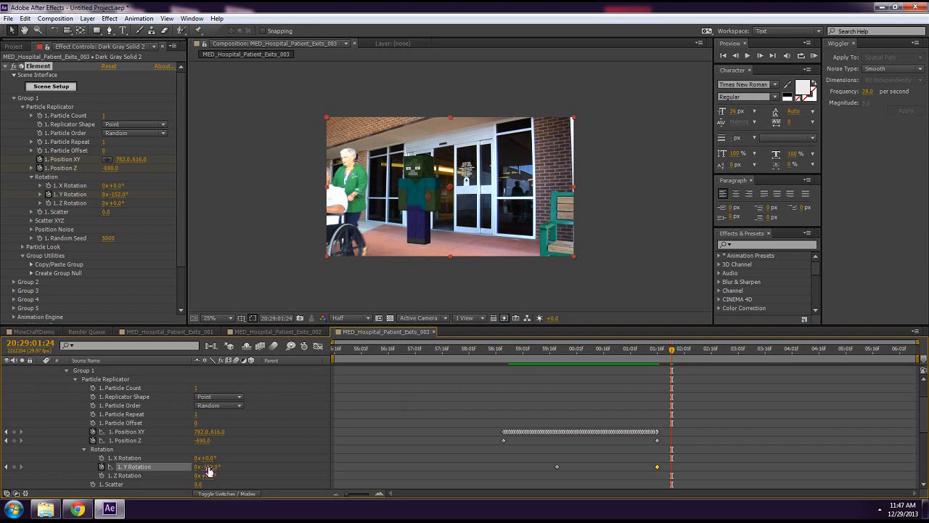
{"action": "left_click_drag", "start_coordinate": [208, 467], "coordinate": [190, 472]}
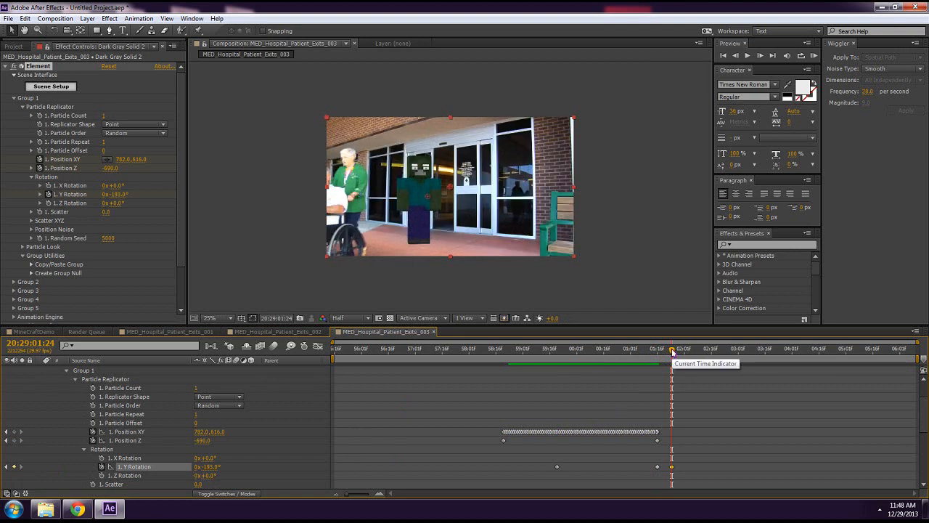
Bring the zombie close to the camera at 20:29:02:10 with Position Z -1810 and Position XY 990, 660.
{"action": "left_click_drag", "start_coordinate": [672, 352], "coordinate": [701, 358]}
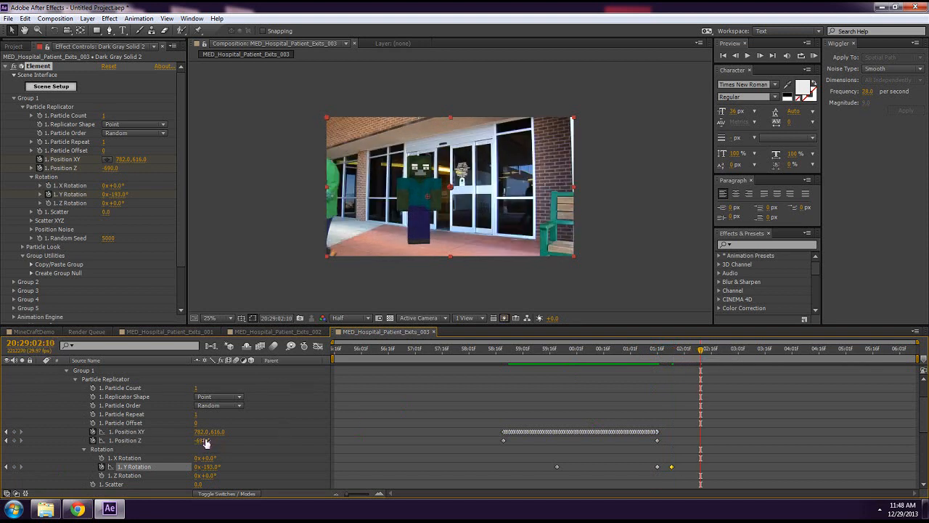
{"action": "left_click_drag", "start_coordinate": [207, 440], "coordinate": [152, 444]}
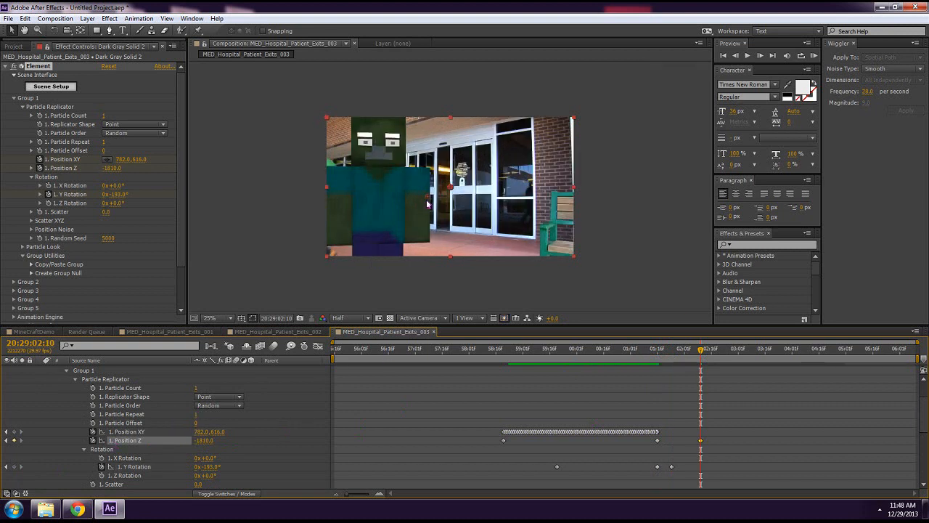
{"action": "mouse_move", "coordinate": [443, 205]}
{"action": "left_mouse_down"}
{"action": "mouse_move", "coordinate": [477, 208]}
{"action": "mouse_move", "coordinate": [454, 208]}
{"action": "left_mouse_up"}
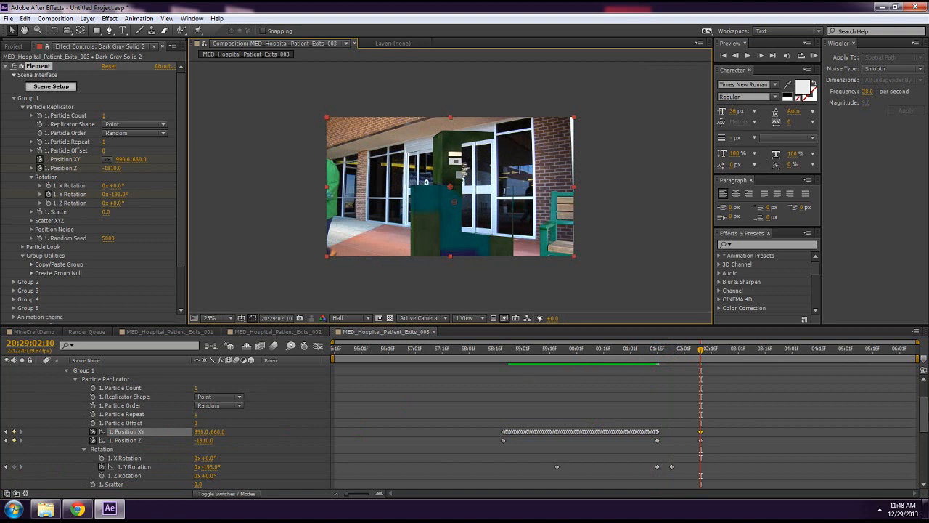
Apply the same Wiggler settings to the last two Position XY keyframes and check the zombie's approach to the camera.
{"action": "scroll", "coordinate": [923, 393], "scroll_direction": "up", "scroll_amount": 2}
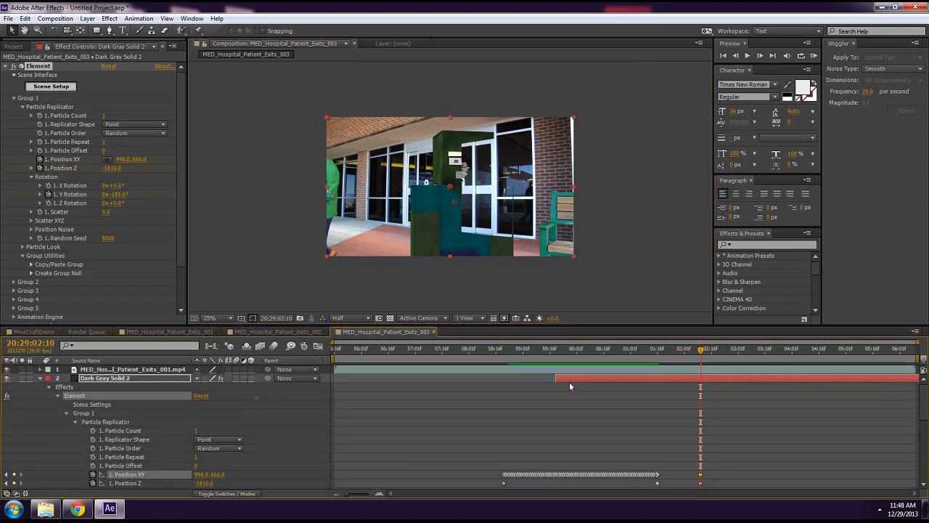
{"action": "left_click_drag", "start_coordinate": [653, 351], "coordinate": [697, 359]}
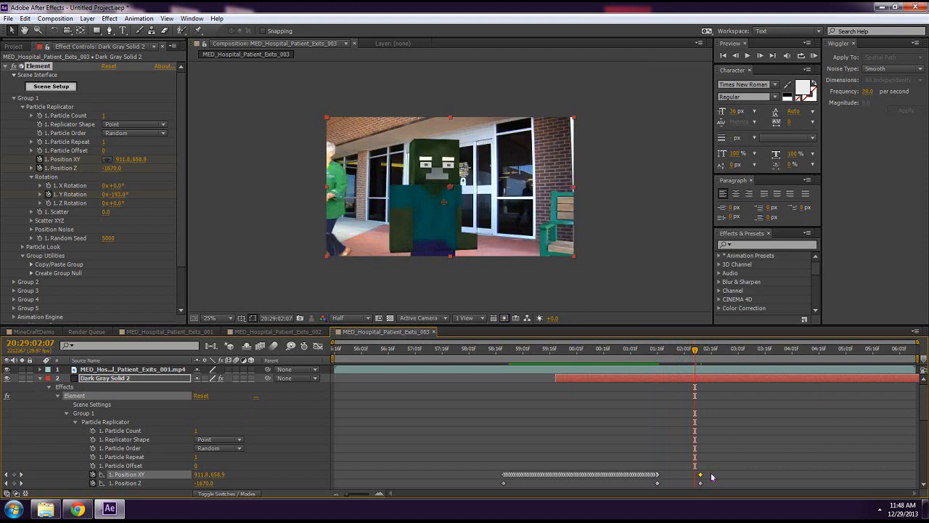
{"action": "left_click_drag", "start_coordinate": [711, 472], "coordinate": [657, 479]}
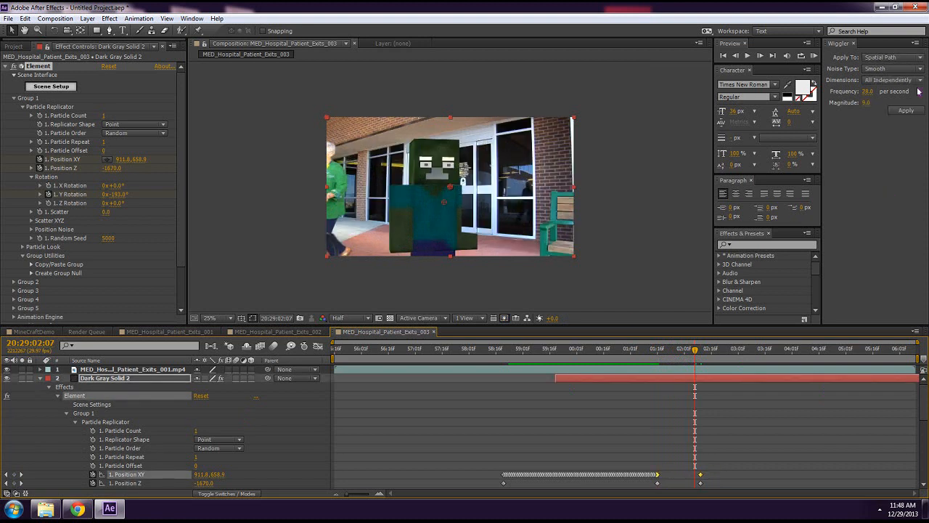
{"action": "left_click", "coordinate": [904, 115]}
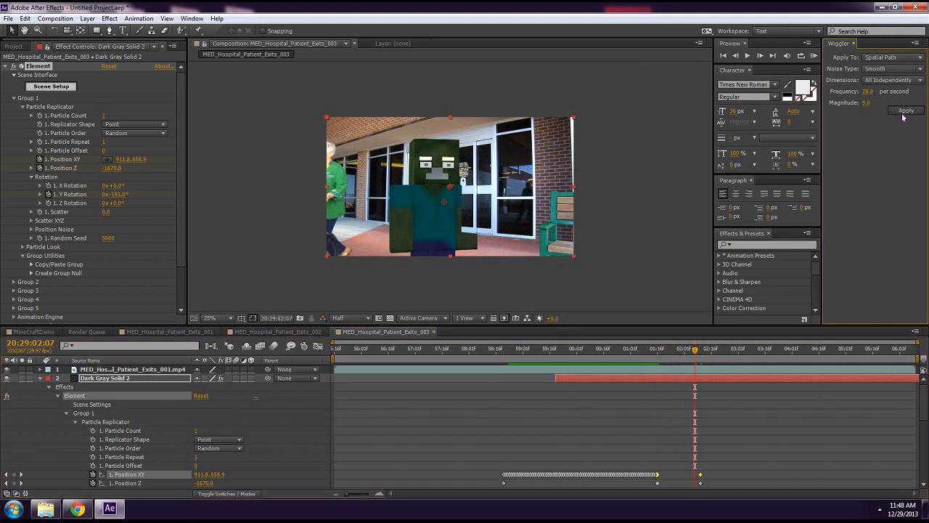
{"action": "left_click", "coordinate": [664, 360]}
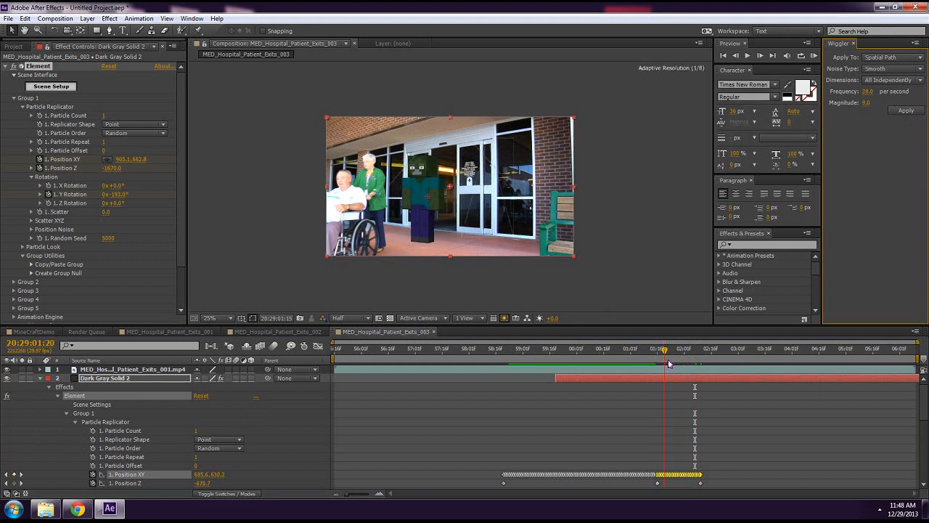
{"action": "left_click_drag", "start_coordinate": [669, 363], "coordinate": [698, 374]}
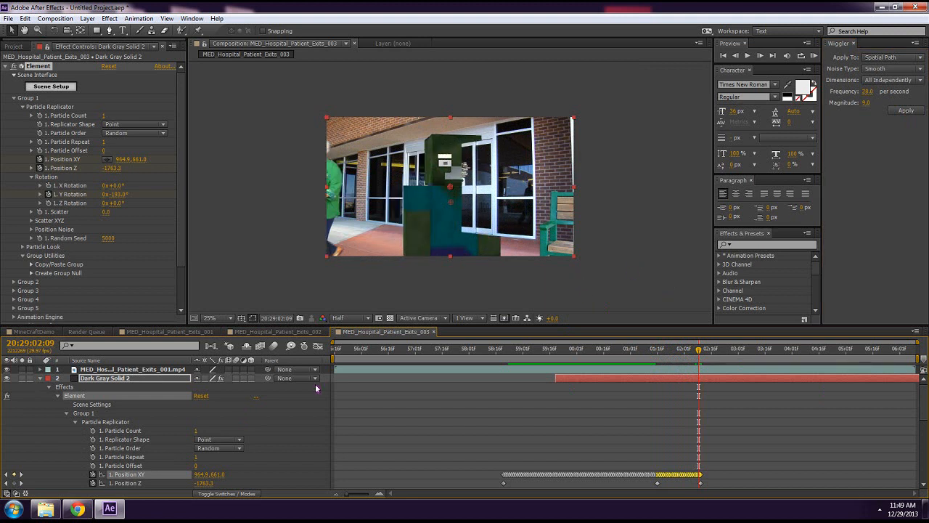
Collapse the Dark Gray Solid 2 layer, trim the masked footage layer to end at 20:29:01:21, and review the walk.
{"action": "left_click", "coordinate": [41, 379]}
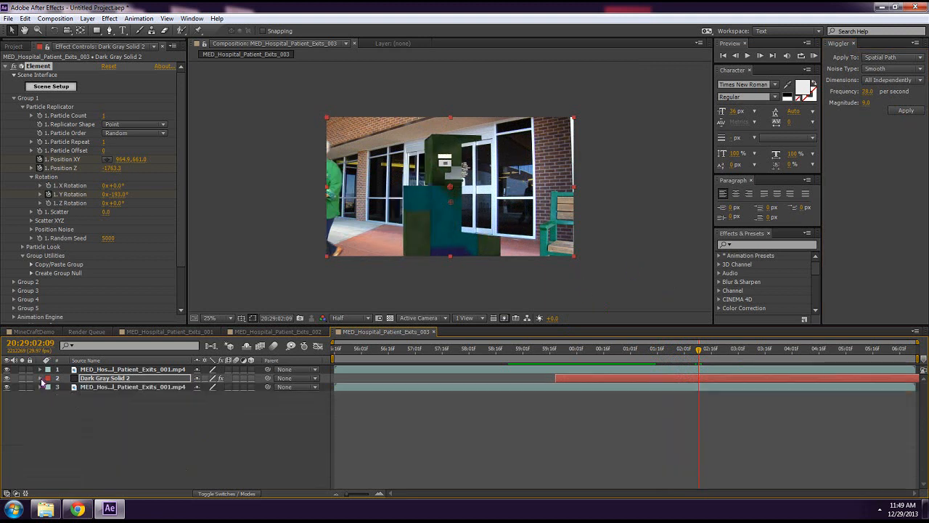
{"action": "left_click", "coordinate": [656, 349]}
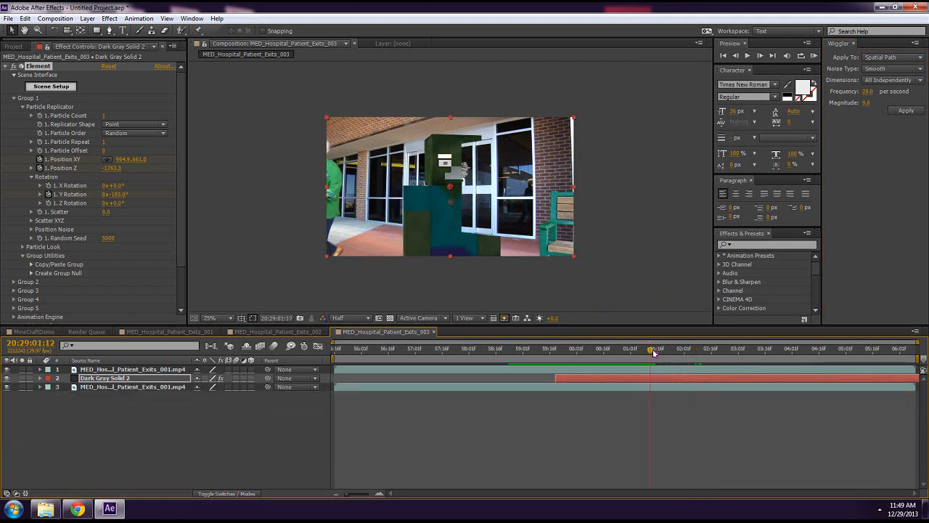
{"action": "left_click_drag", "start_coordinate": [660, 354], "coordinate": [668, 358]}
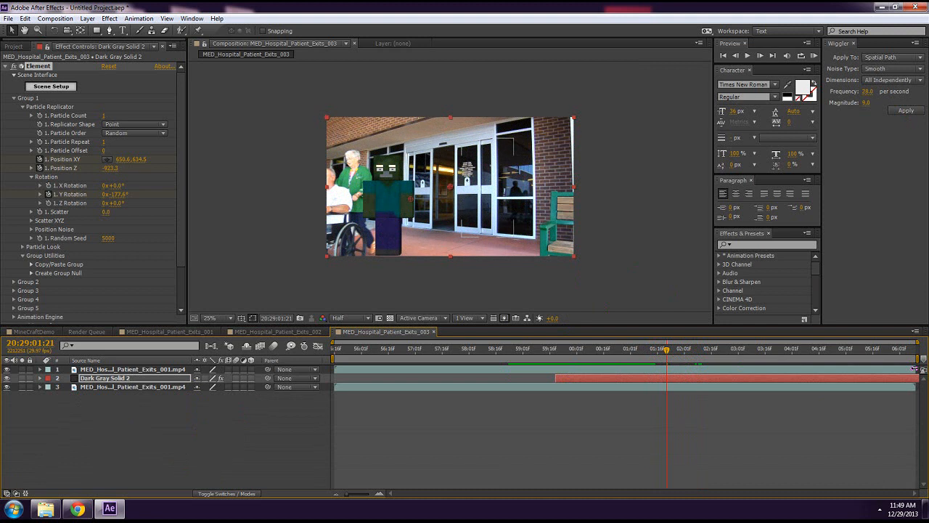
{"action": "left_click", "coordinate": [915, 369]}
{"action": "left_click_drag", "start_coordinate": [901, 370], "coordinate": [667, 375]}
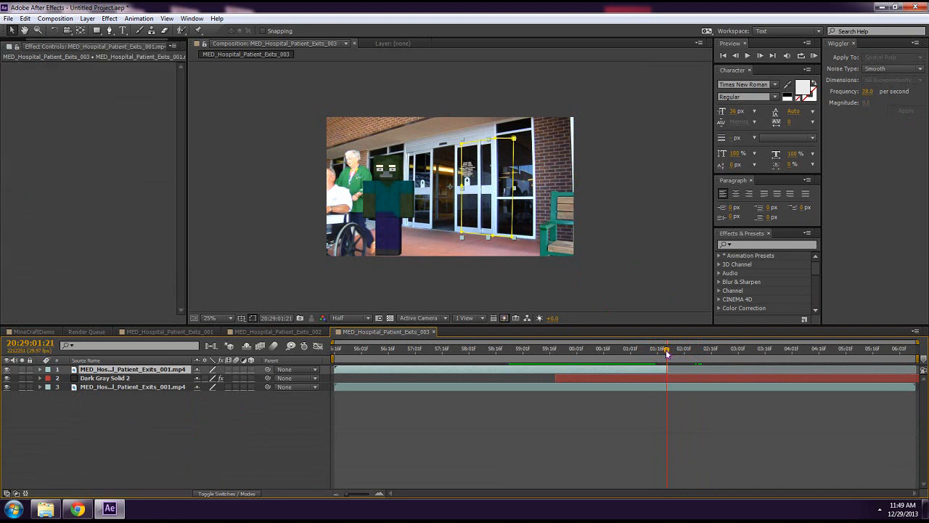
{"action": "left_click_drag", "start_coordinate": [669, 355], "coordinate": [732, 366]}
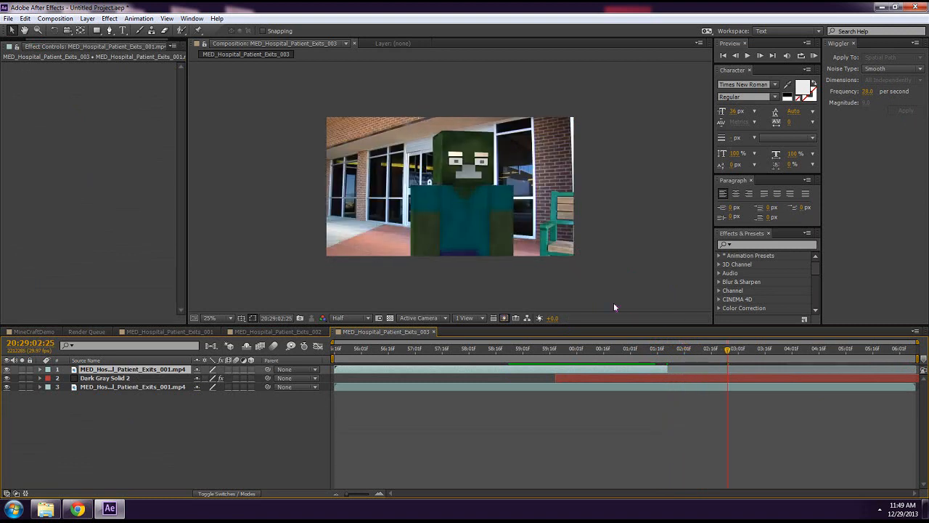
{"action": "left_click", "coordinate": [549, 353]}
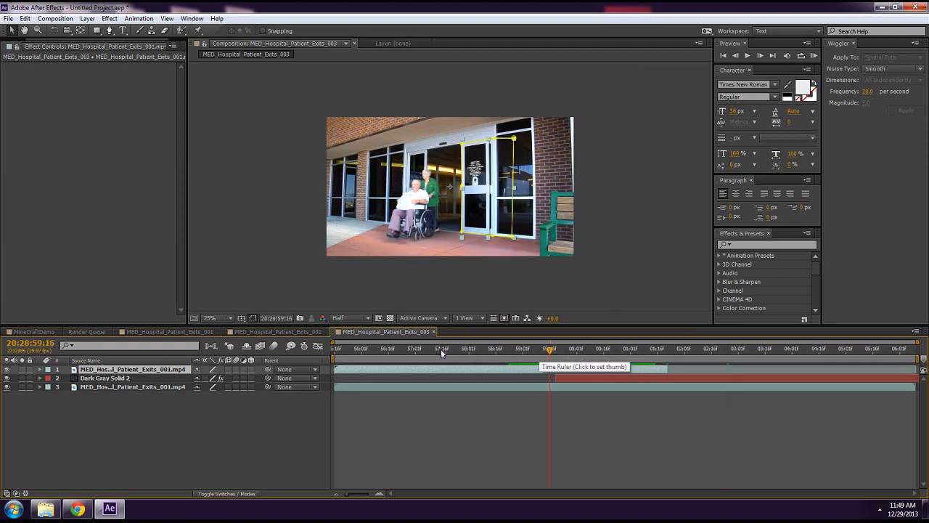
{"action": "left_click", "coordinate": [619, 363]}
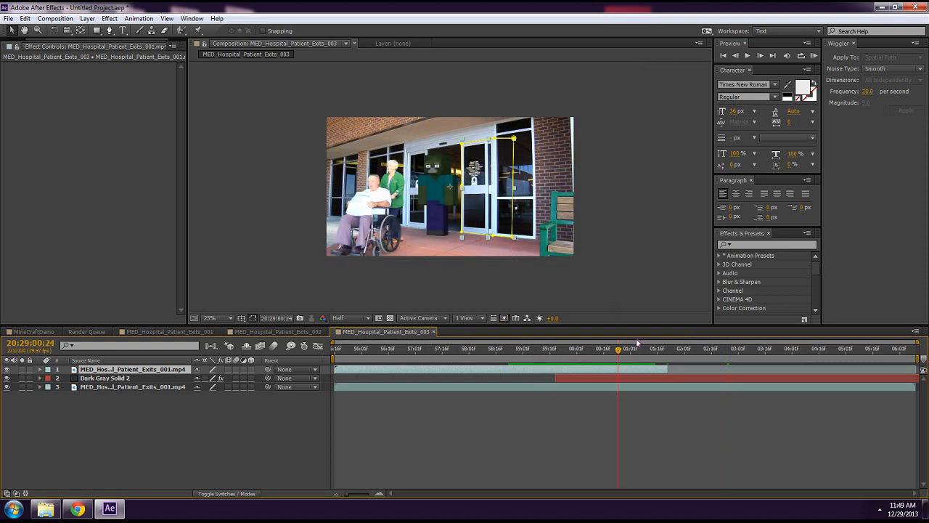
Create a new 1920 × 1080 px dark gray solid with the playhead at 20:29:01:26.
{"action": "left_click", "coordinate": [676, 355]}
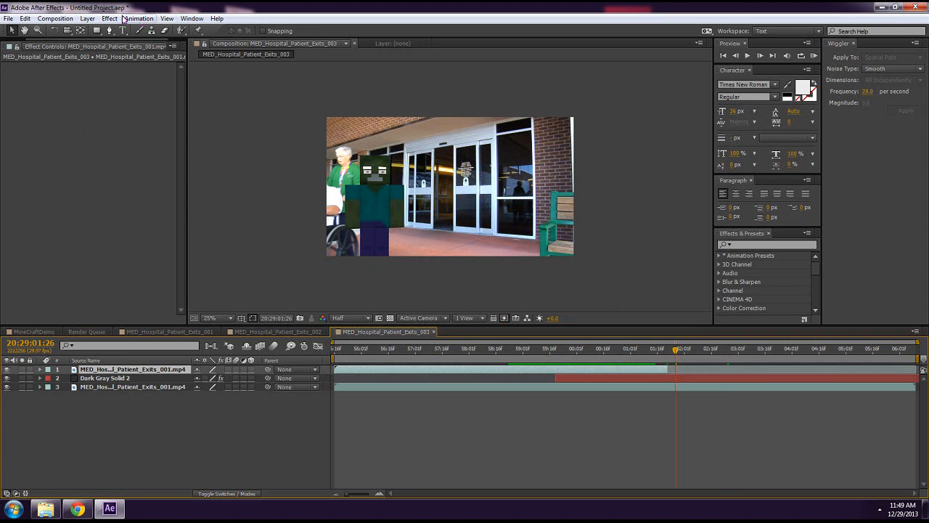
{"action": "left_click", "coordinate": [88, 19]}
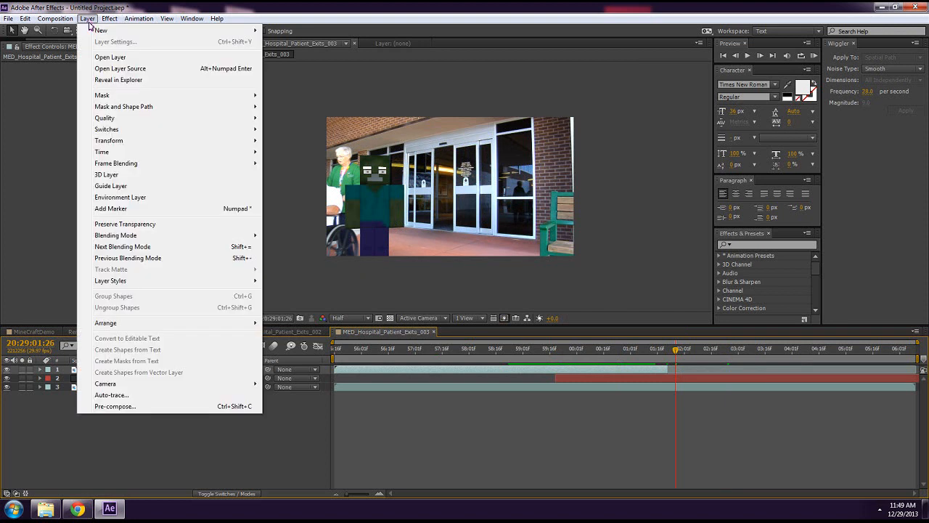
{"action": "mouse_move", "coordinate": [151, 31]}
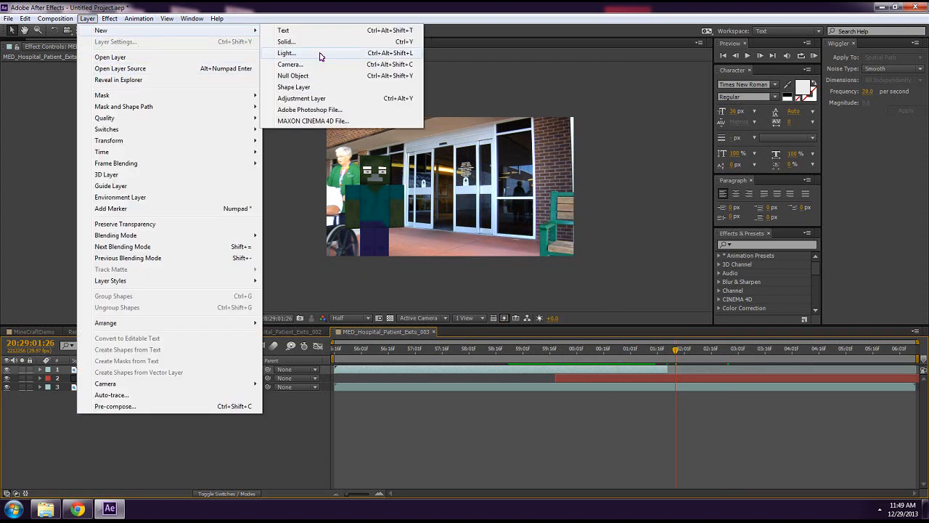
{"action": "left_click", "coordinate": [288, 41]}
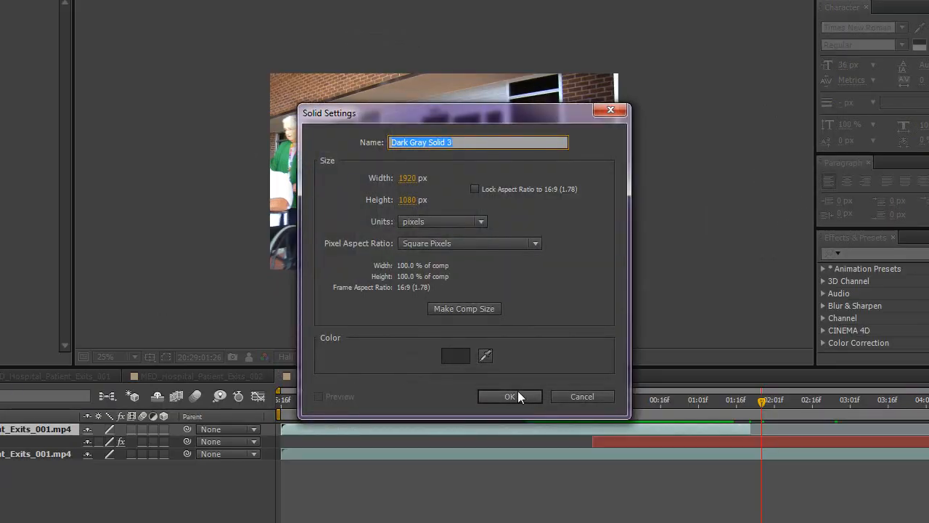
{"action": "left_click", "coordinate": [510, 396]}
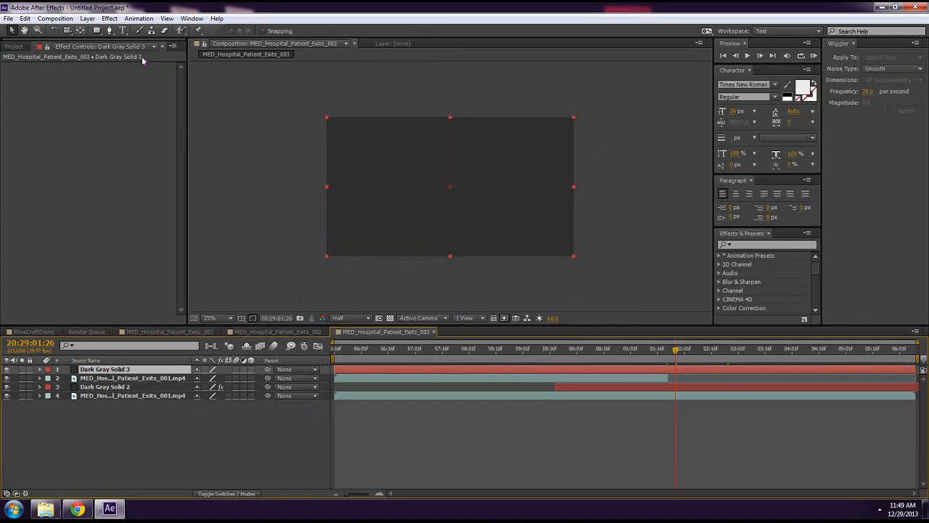
Apply the Element effect to the new solid and load the horse model into its scene.
{"action": "left_click", "coordinate": [109, 18]}
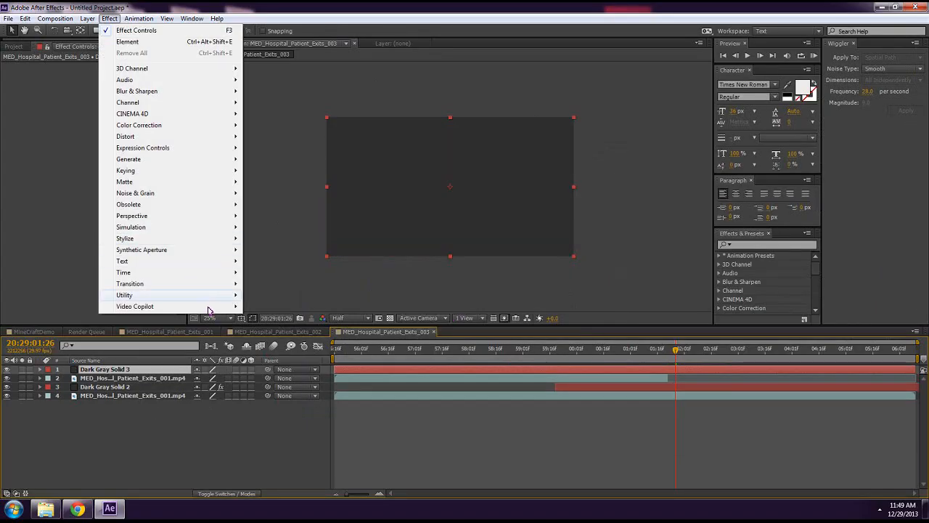
{"action": "mouse_move", "coordinate": [208, 306]}
{"action": "left_click", "coordinate": [267, 306]}
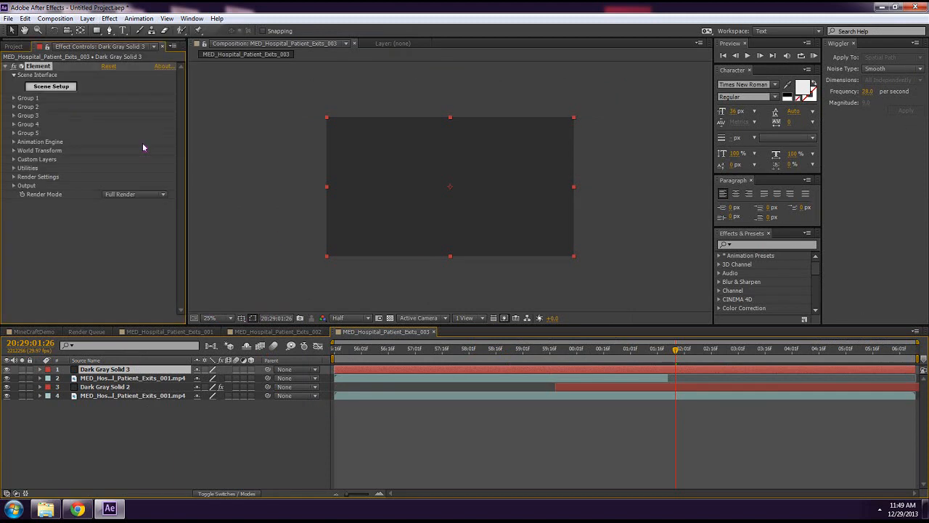
{"action": "left_click", "coordinate": [51, 86]}
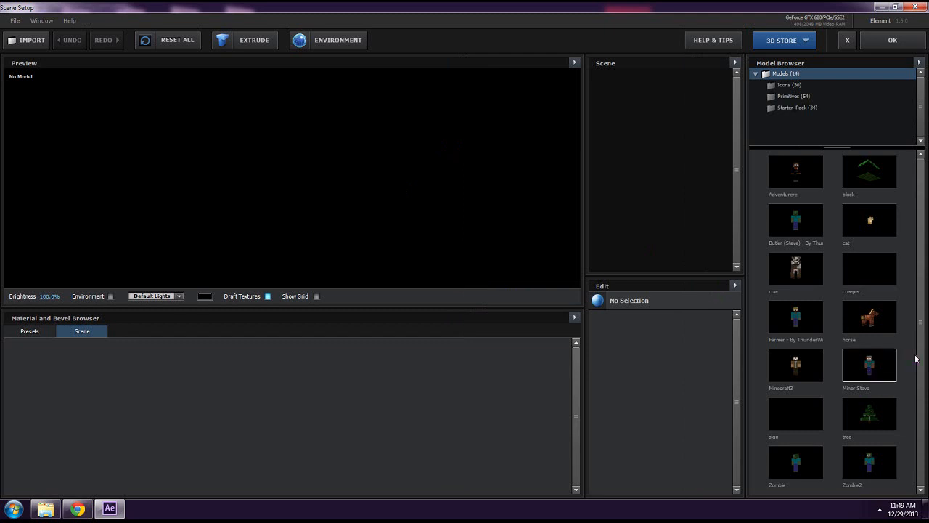
{"action": "double_click", "coordinate": [887, 313]}
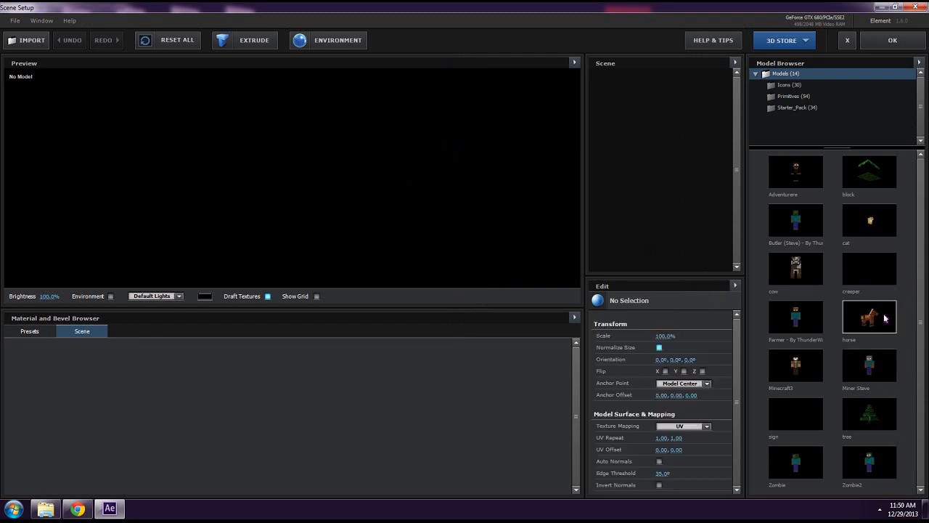
{"action": "left_click", "coordinate": [892, 41]}
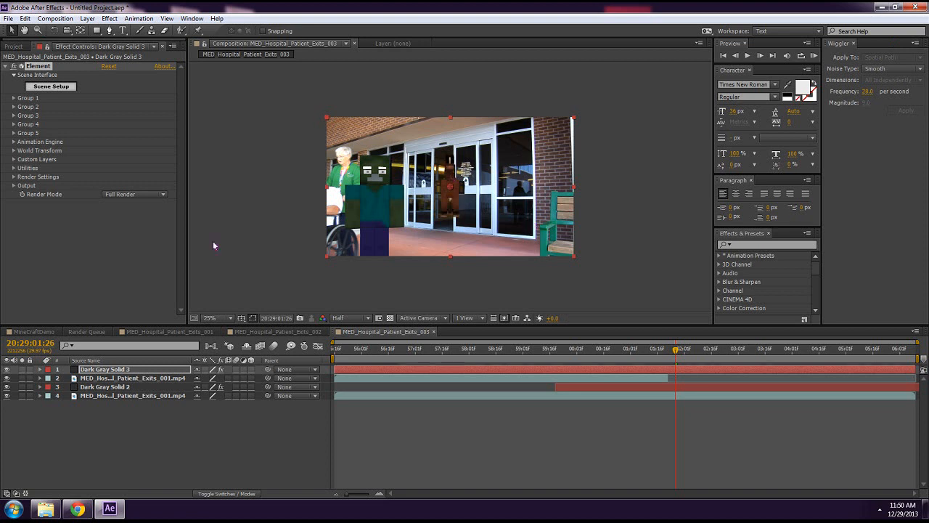
Set the horse's Group 1 Y Rotation to 34° in the Particle Replicator settings.
{"action": "left_click", "coordinate": [14, 98]}
{"action": "left_click", "coordinate": [22, 106]}
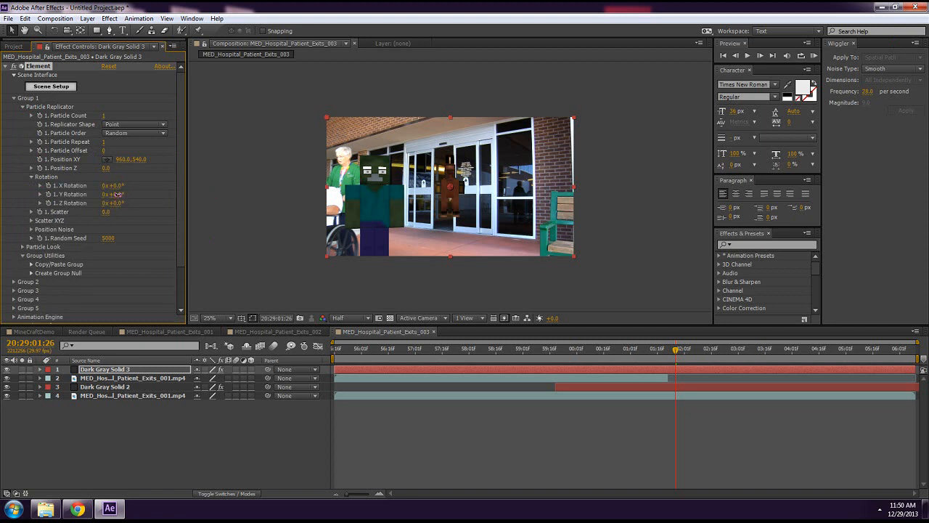
{"action": "left_click_drag", "start_coordinate": [125, 195], "coordinate": [138, 199]}
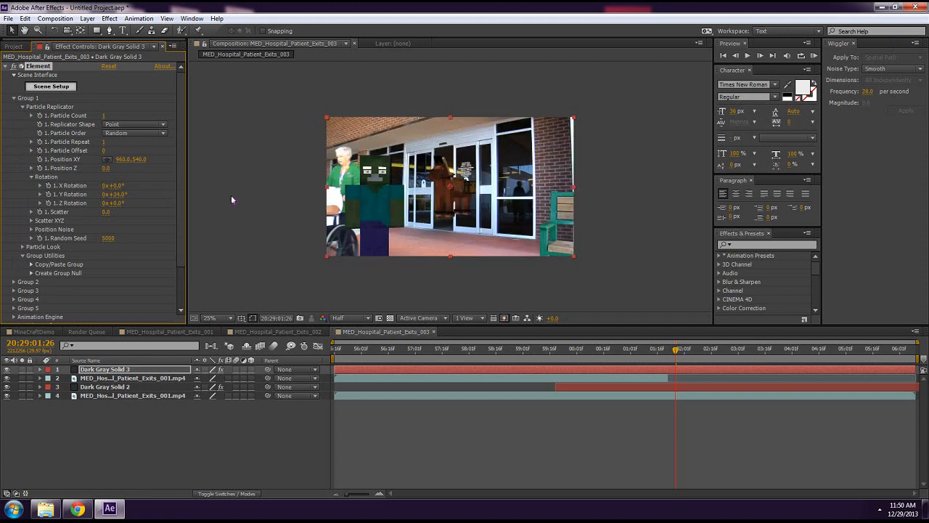
Place the horse beside the green bench with Group 1 Position XY at 1456, 896.
{"action": "left_click", "coordinate": [105, 162]}
{"action": "left_click", "coordinate": [507, 233]}
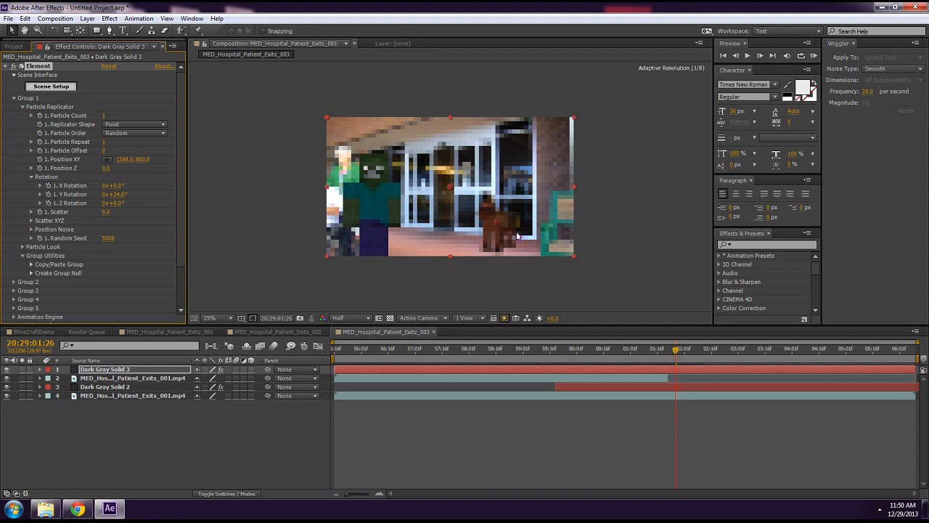
{"action": "left_click_drag", "start_coordinate": [516, 237], "coordinate": [522, 239]}
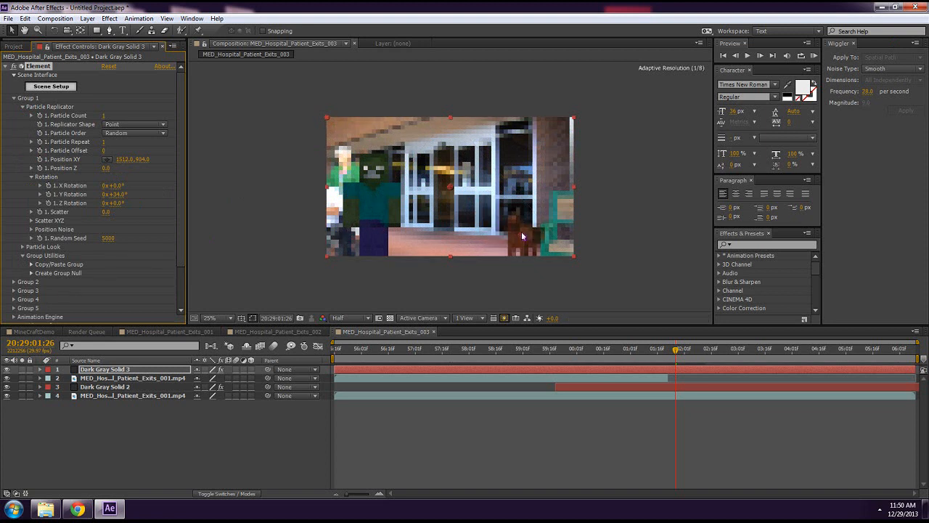
{"action": "left_click", "coordinate": [521, 234]}
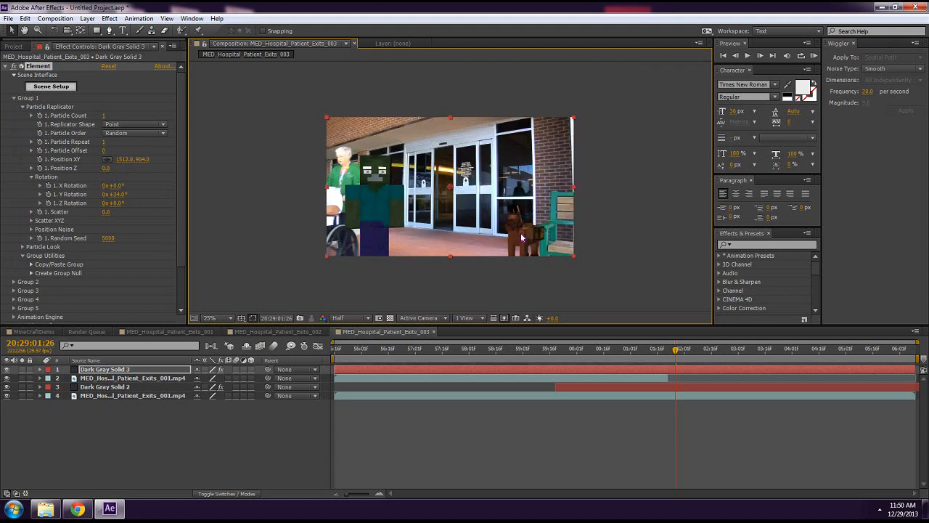
{"action": "left_click_drag", "start_coordinate": [517, 238], "coordinate": [514, 236]}
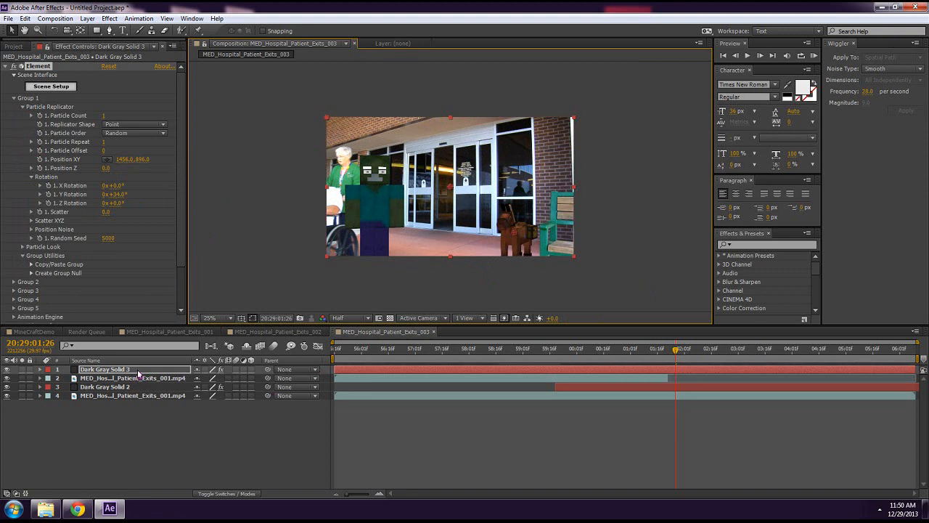
Move the horse layer below the zombie's Dark Gray Solid 2 and scrub back to 20:29:01:12.
{"action": "left_click", "coordinate": [815, 353]}
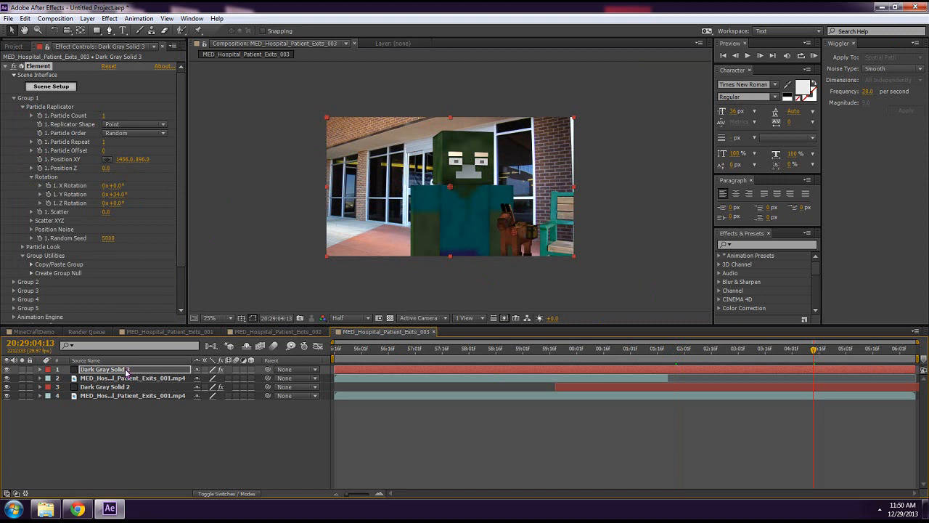
{"action": "left_click_drag", "start_coordinate": [125, 370], "coordinate": [125, 394]}
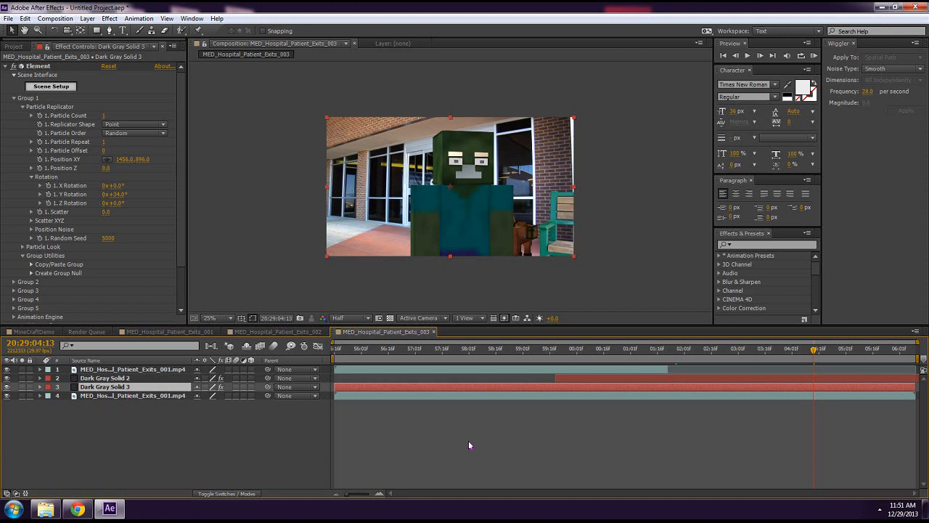
{"action": "left_click_drag", "start_coordinate": [808, 352], "coordinate": [650, 354]}
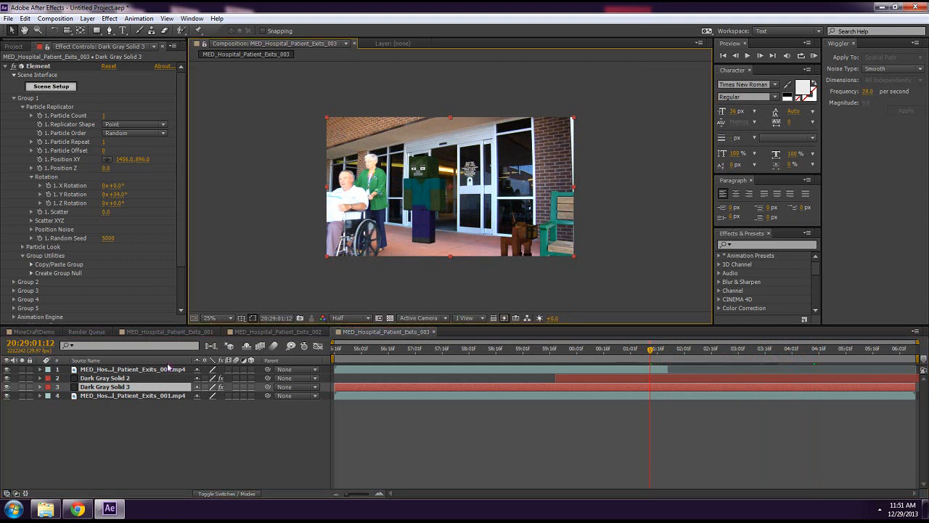
Add extra Pen tool points to the door mask's right and lower edges near the horse.
{"action": "left_click", "coordinate": [106, 369]}
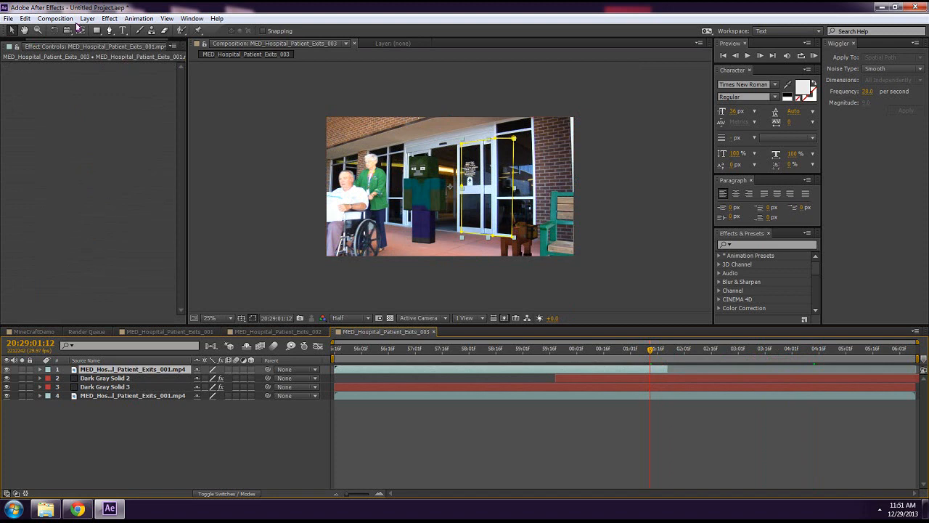
{"action": "left_click", "coordinate": [109, 30]}
{"action": "key", "text": "period"}
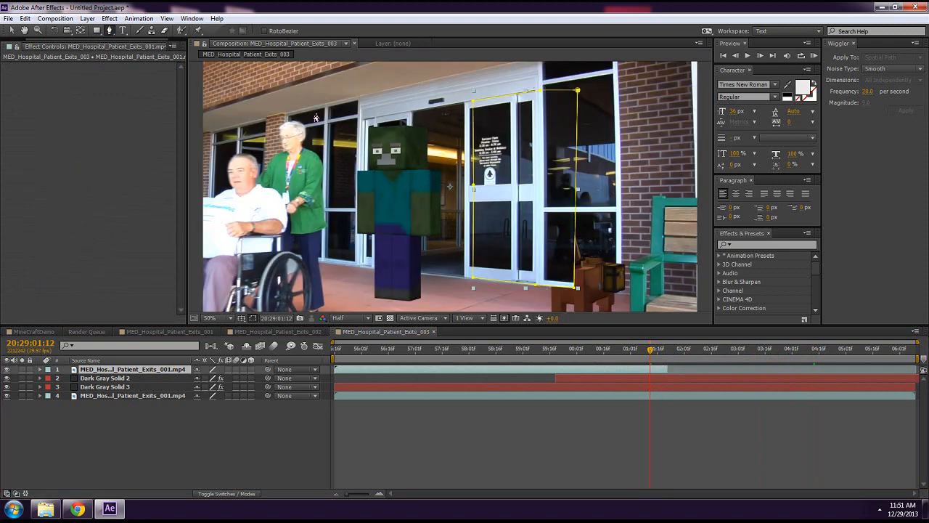
{"action": "left_click", "coordinate": [577, 250]}
{"action": "left_click", "coordinate": [574, 245]}
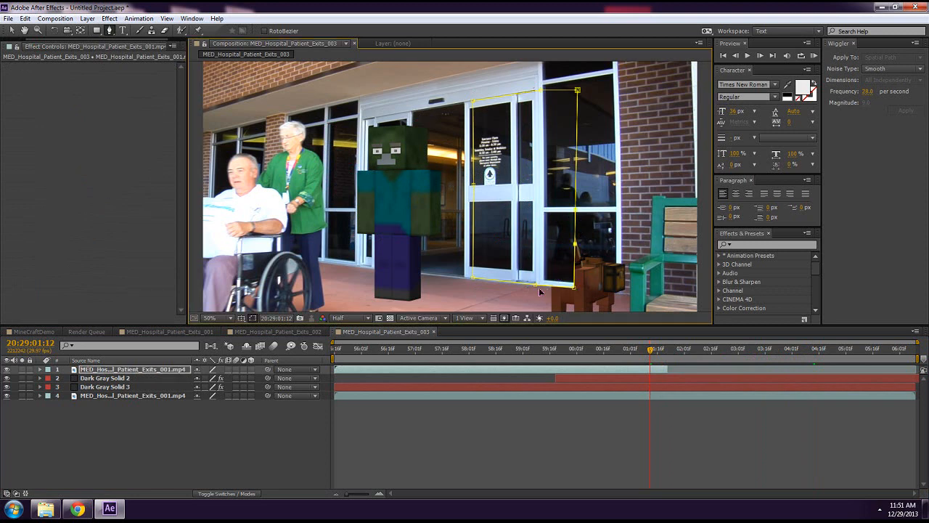
{"action": "left_click", "coordinate": [11, 31]}
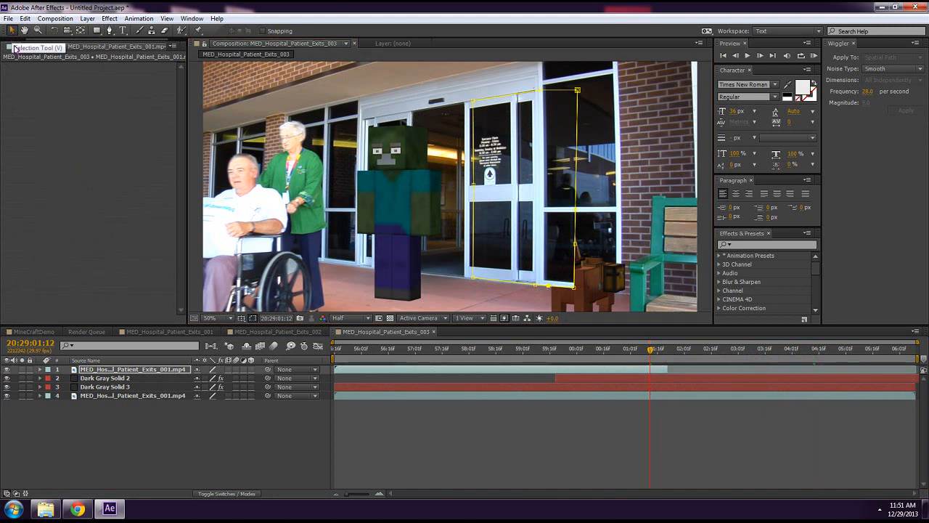
Reshape the lower-right corner of the door mask inward so it no longer covers the horse's head.
{"action": "left_click", "coordinate": [150, 379]}
{"action": "left_click", "coordinate": [149, 370]}
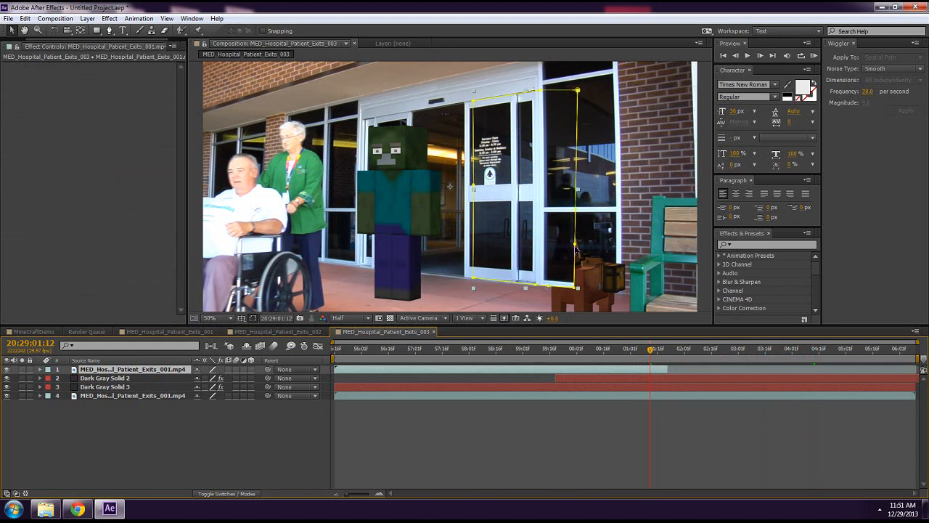
{"action": "left_click_drag", "start_coordinate": [574, 246], "coordinate": [553, 223]}
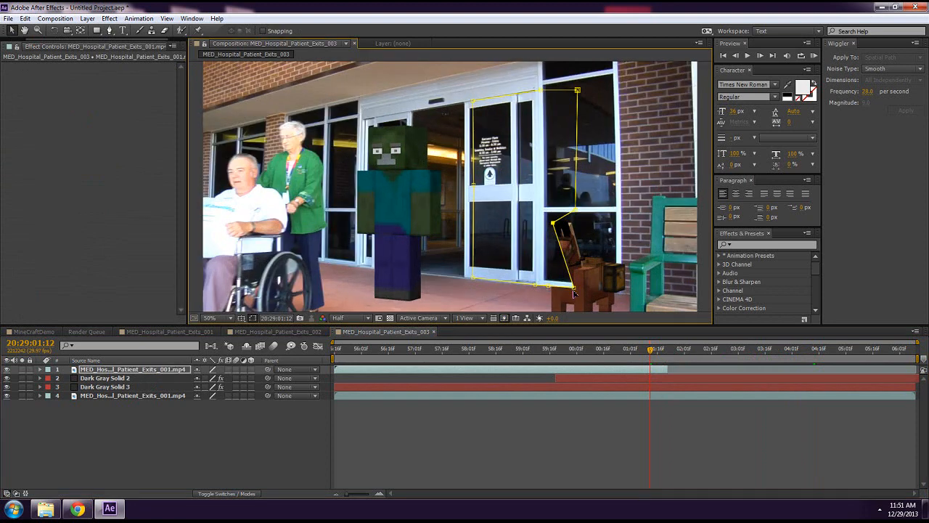
{"action": "left_click_drag", "start_coordinate": [558, 282], "coordinate": [542, 249]}
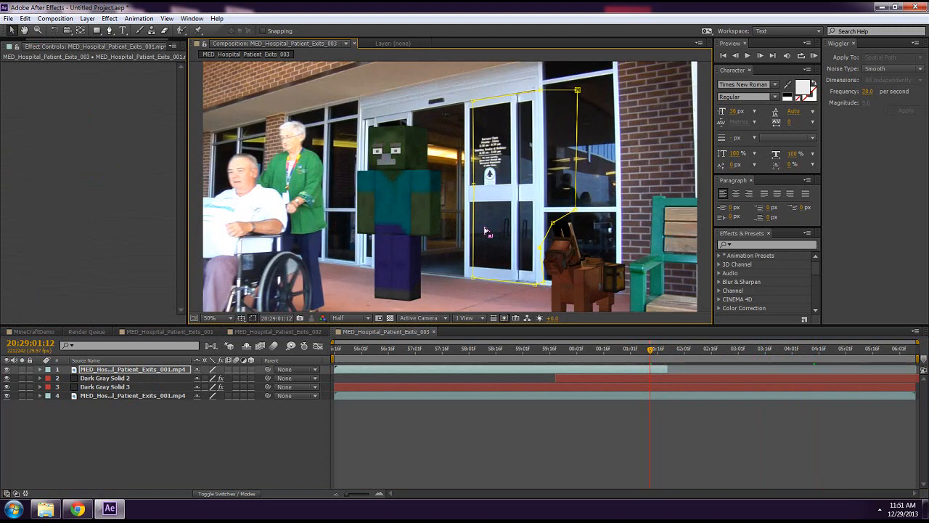
Extend the start of the zombie's Dark Gray Solid 2 layer back to about 20:28:59:09.
{"action": "left_click", "coordinate": [541, 357]}
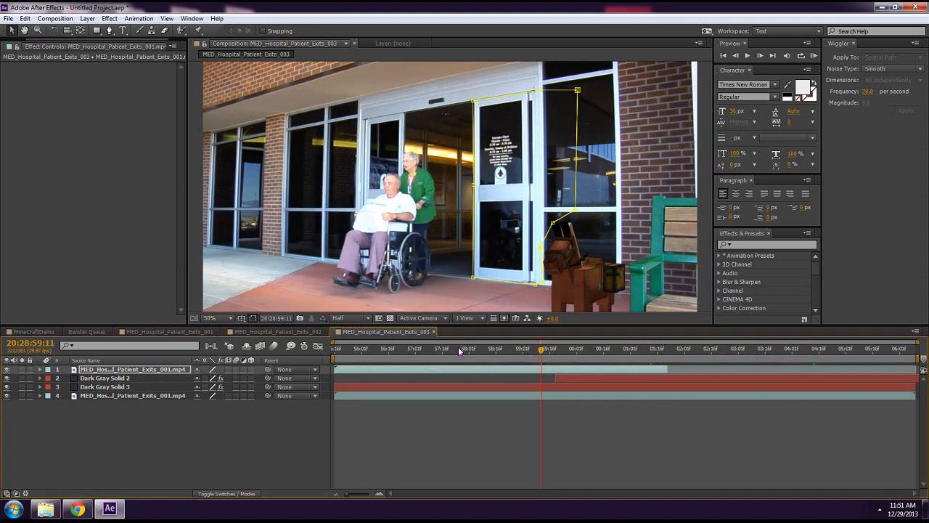
{"action": "left_click", "coordinate": [559, 353]}
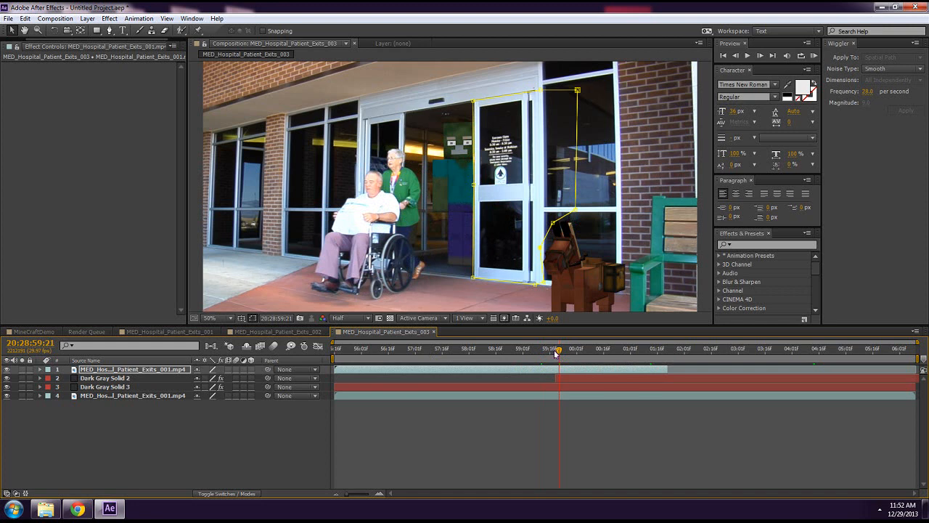
{"action": "left_click_drag", "start_coordinate": [557, 353], "coordinate": [554, 356]}
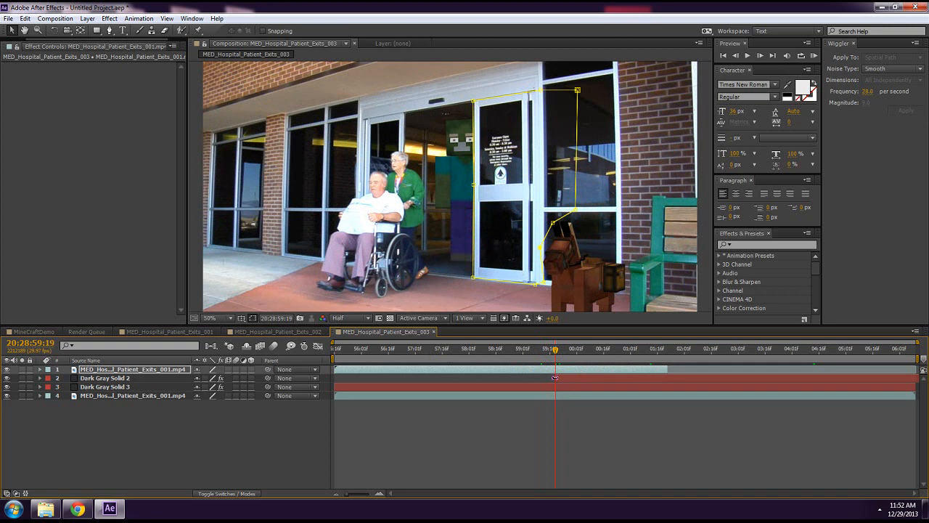
{"action": "left_click_drag", "start_coordinate": [555, 378], "coordinate": [538, 377]}
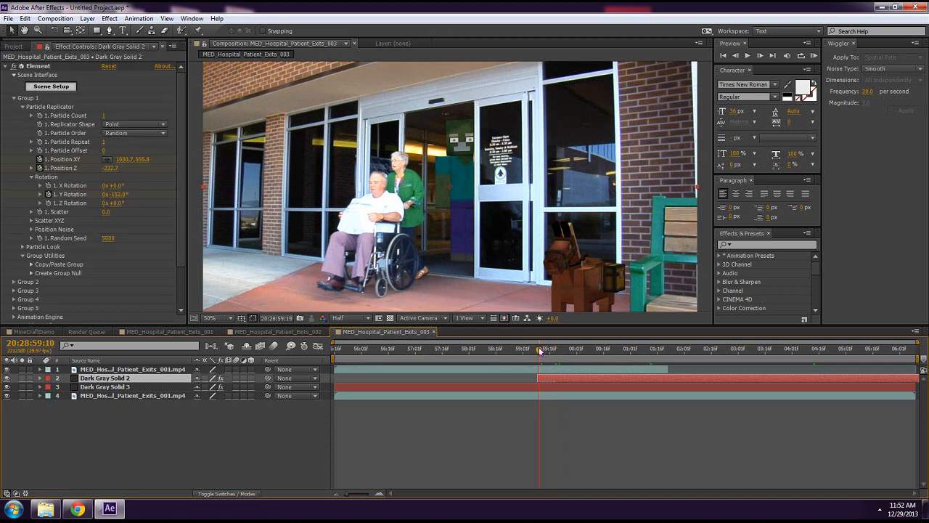
At 20:28:59:09, move the zombie fully behind the masked door with Position XY near 1172, 516, and preview the animation.
{"action": "left_click_drag", "start_coordinate": [539, 352], "coordinate": [537, 351]}
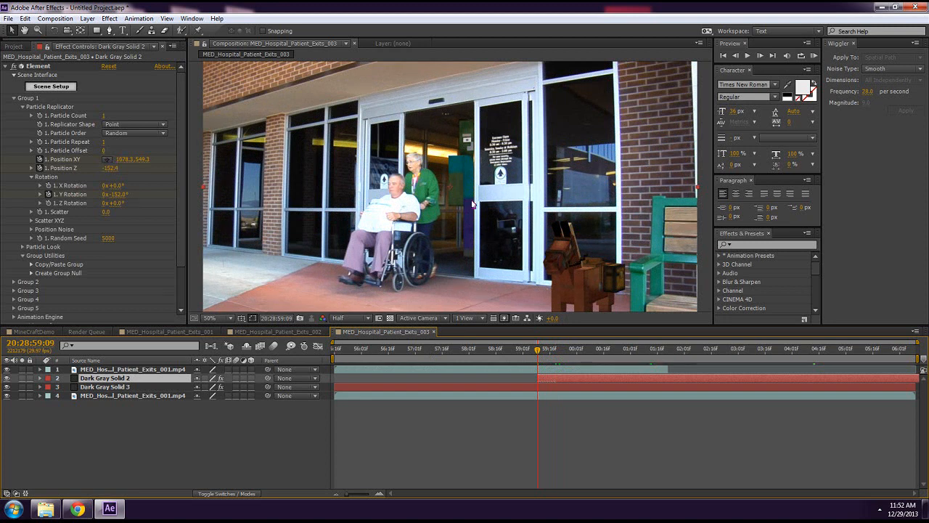
{"action": "left_click", "coordinate": [109, 159]}
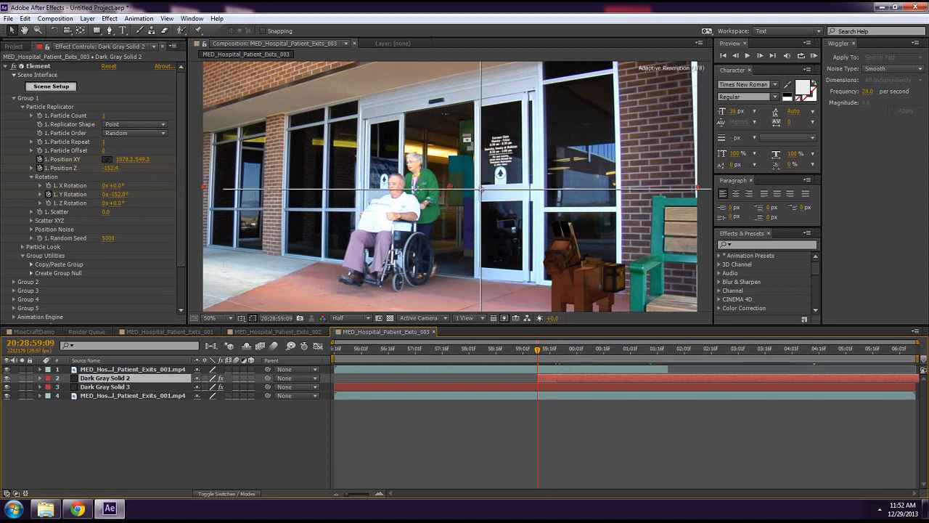
{"action": "left_click", "coordinate": [501, 186]}
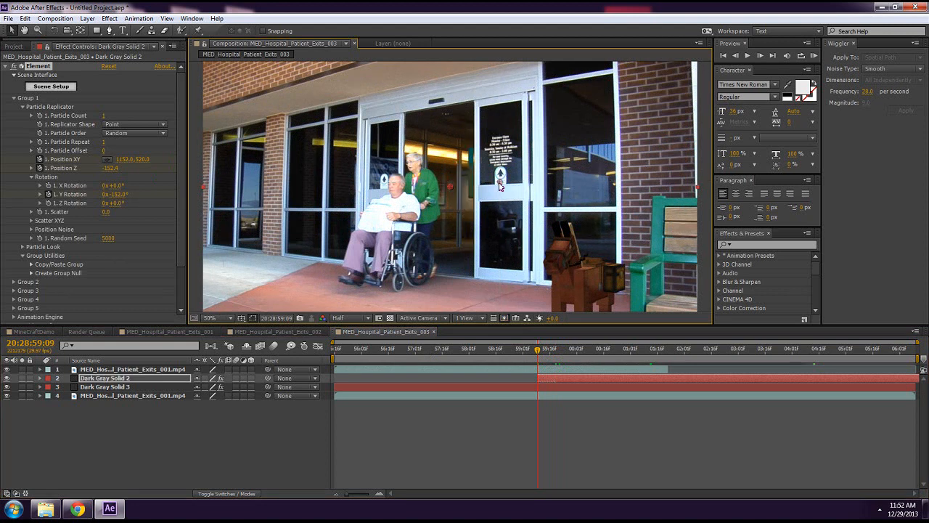
{"action": "left_click_drag", "start_coordinate": [504, 186], "coordinate": [508, 187]}
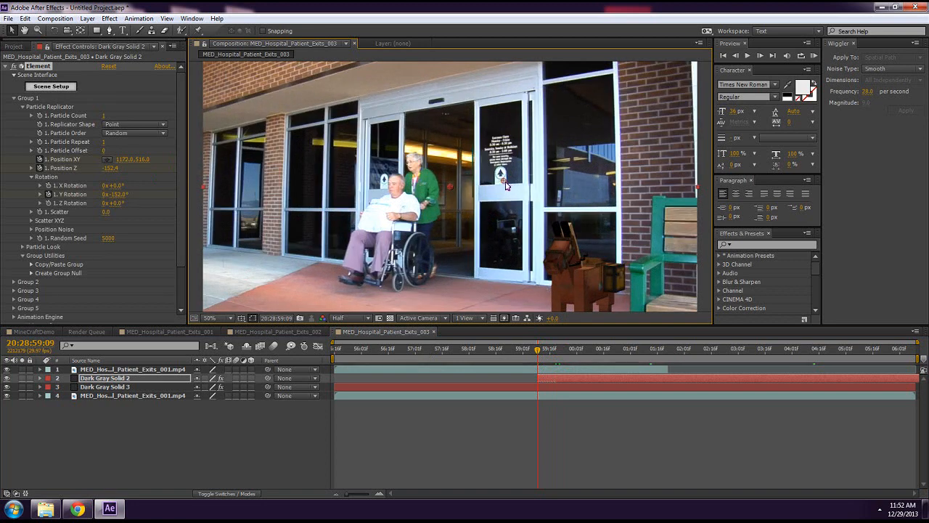
{"action": "left_click_drag", "start_coordinate": [506, 186], "coordinate": [509, 185]}
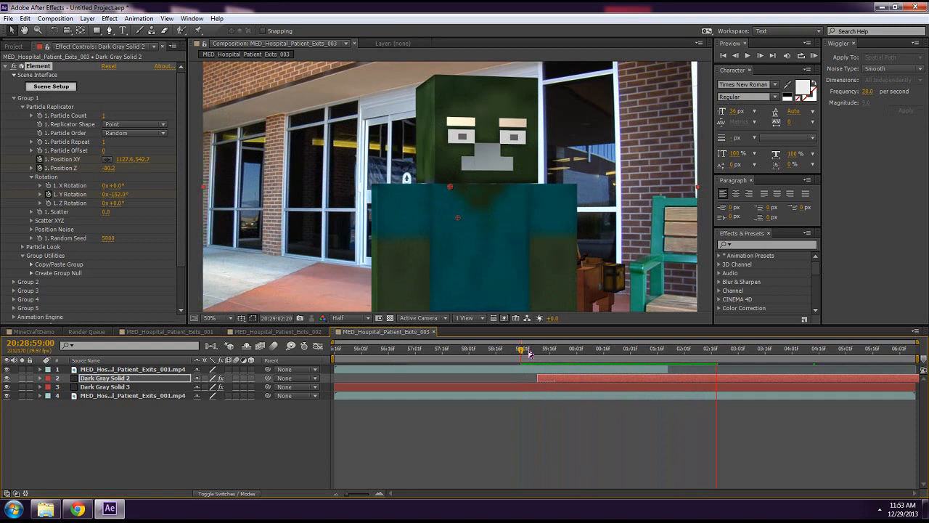
Play and scrub the composite from about 20:28:59 to 20:29:01:17 to check the zombie's walk out of the door.
{"action": "left_click_drag", "start_coordinate": [526, 353], "coordinate": [548, 355]}
{"action": "key", "text": "space"}
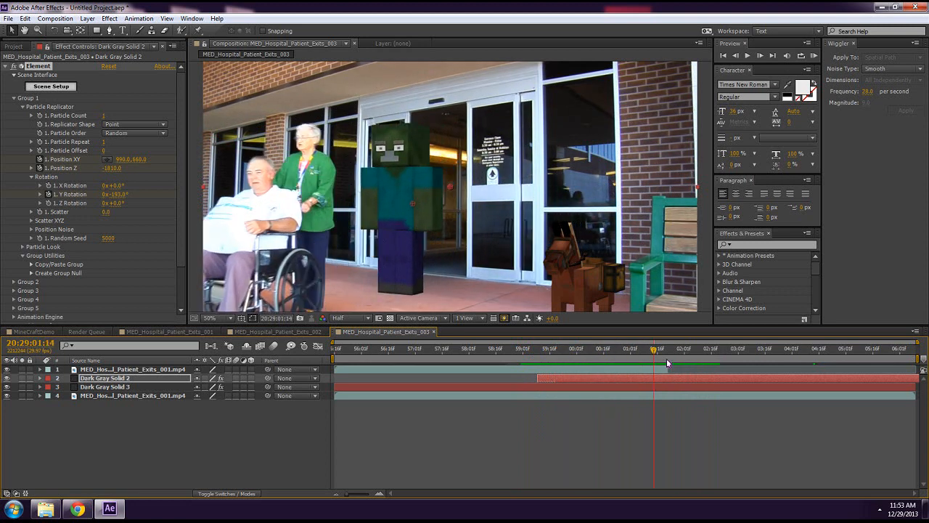
{"action": "left_click_drag", "start_coordinate": [694, 357], "coordinate": [608, 357]}
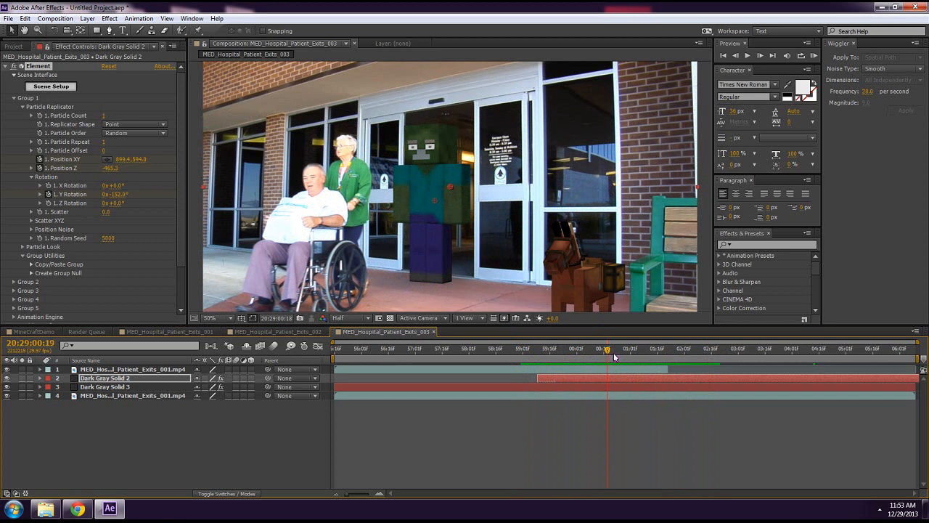
{"action": "left_click_drag", "start_coordinate": [614, 357], "coordinate": [665, 354]}
{"action": "mouse_move", "coordinate": [655, 354]}
{"action": "left_mouse_down"}
{"action": "mouse_move", "coordinate": [646, 351]}
{"action": "mouse_move", "coordinate": [671, 353]}
{"action": "mouse_move", "coordinate": [559, 354]}
{"action": "mouse_move", "coordinate": [659, 353]}
{"action": "left_mouse_up"}
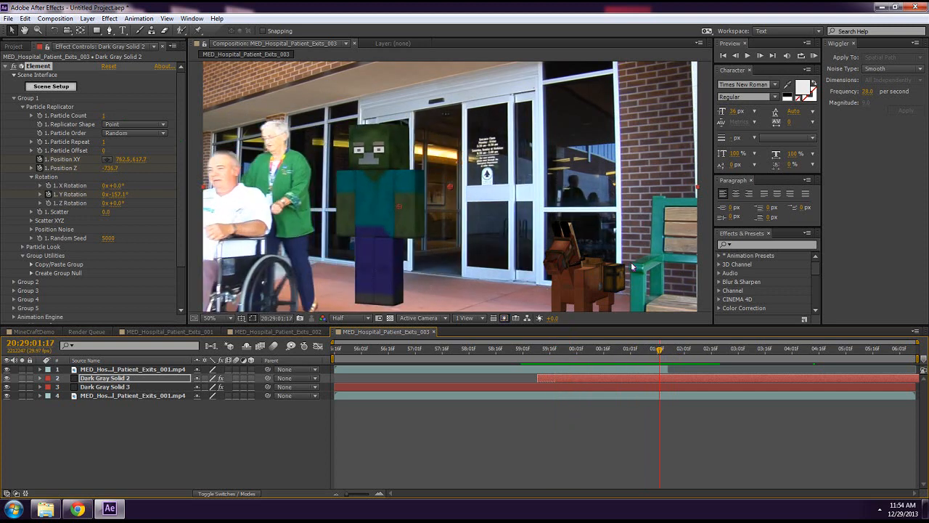
Add the MED_Hospital_Patient_Exits_003 composition to the render queue and dismiss the Windows notification.
{"action": "left_click", "coordinate": [41, 19]}
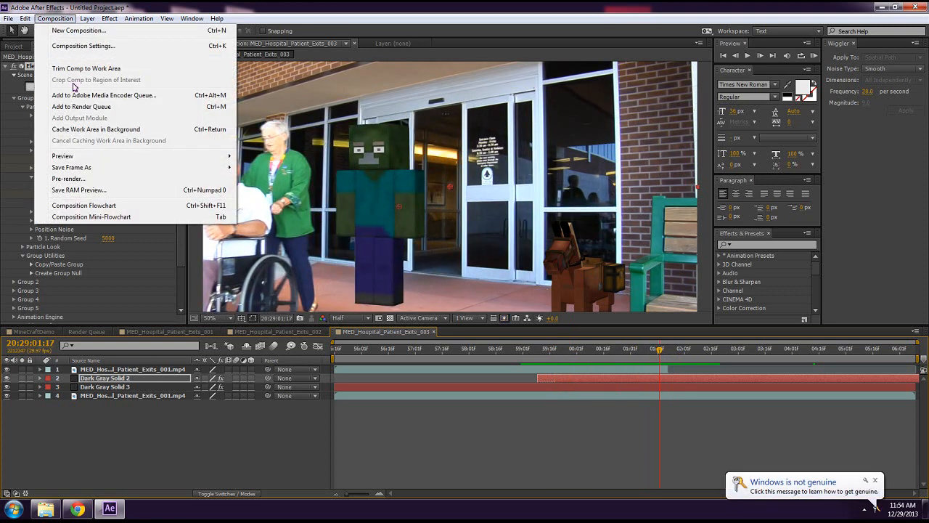
{"action": "left_click", "coordinate": [82, 107]}
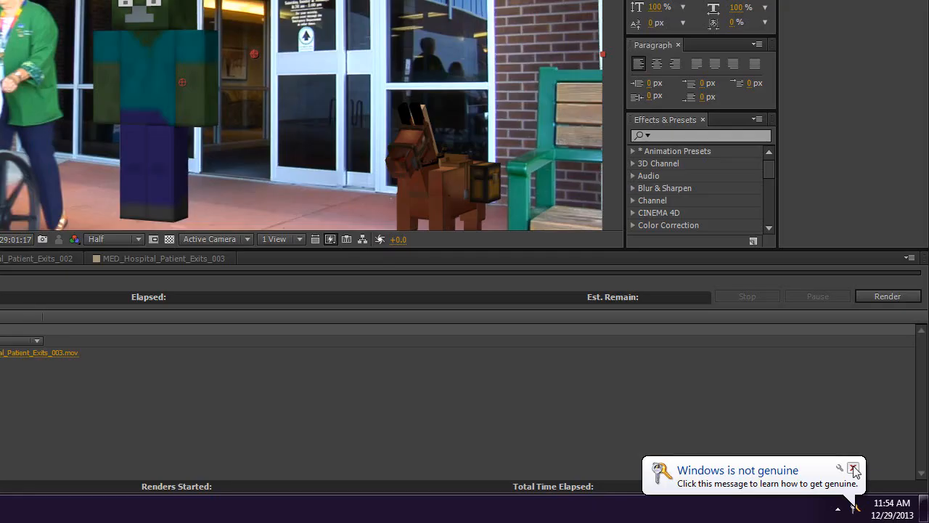
{"action": "left_click", "coordinate": [876, 481]}
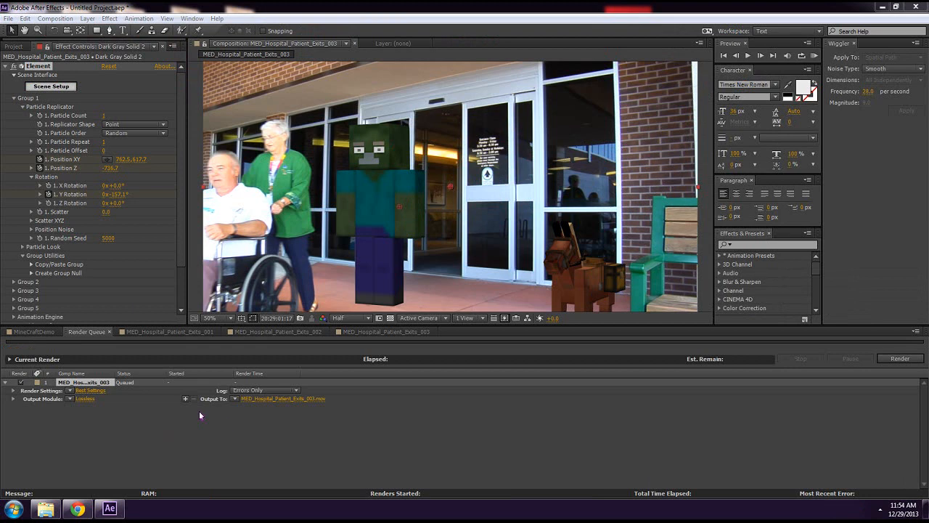
Review the queued render's output module formats and QuickTime codec options, and leave the settings unchanged.
{"action": "left_click", "coordinate": [84, 399]}
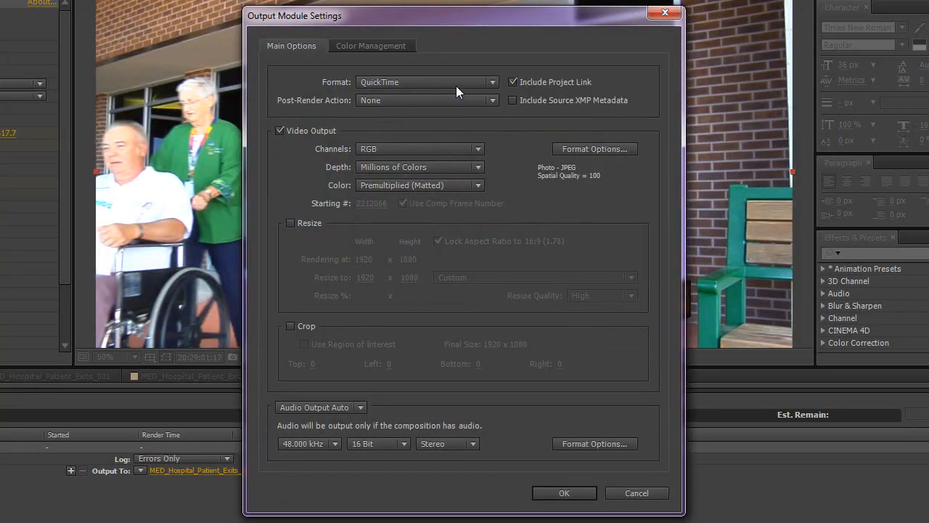
{"action": "left_click", "coordinate": [461, 82]}
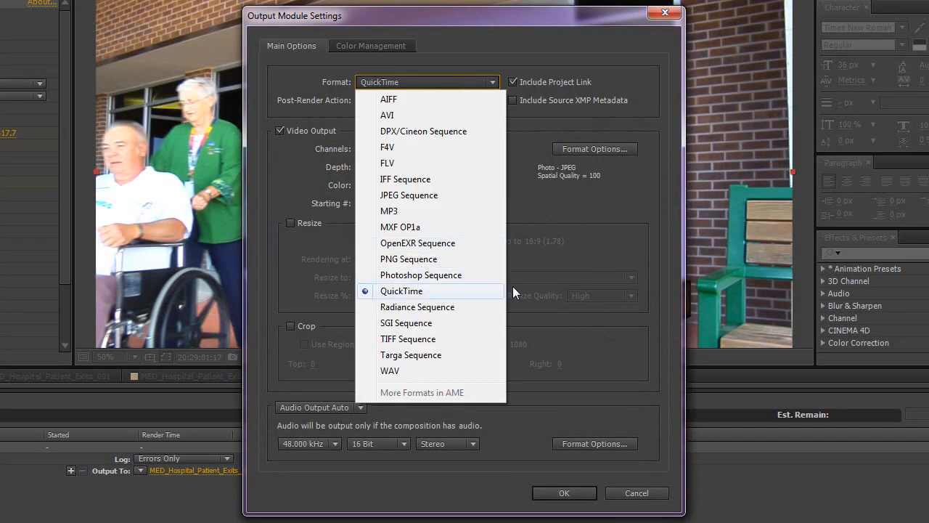
{"action": "left_click", "coordinate": [629, 228]}
{"action": "left_click", "coordinate": [596, 145]}
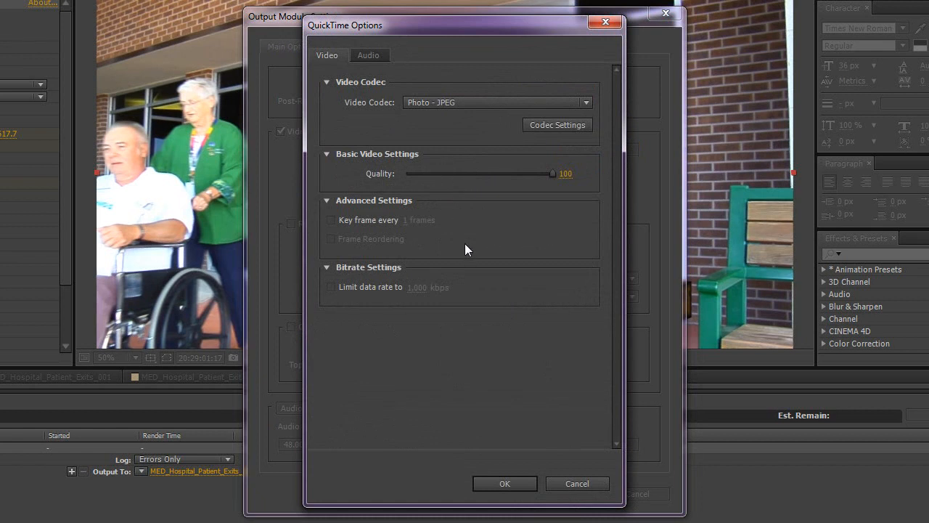
{"action": "left_click", "coordinate": [582, 488]}
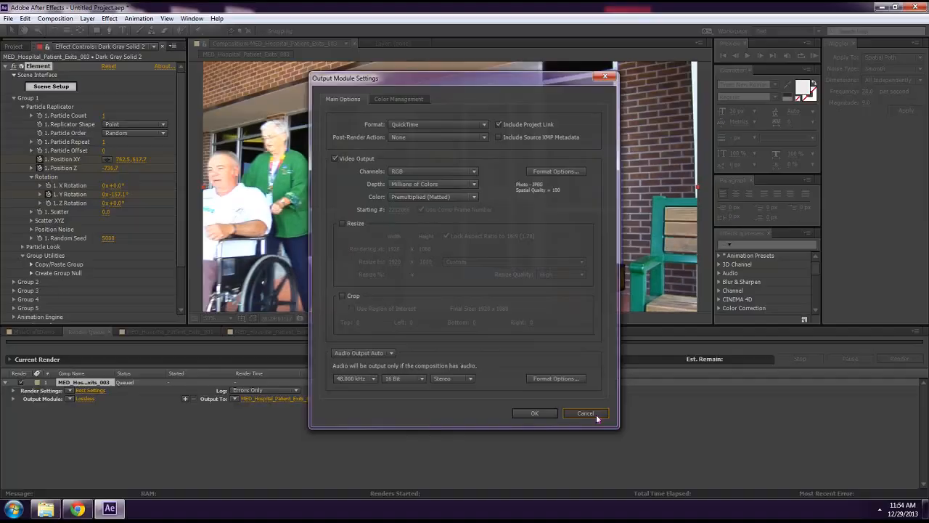
{"action": "left_click", "coordinate": [650, 496]}
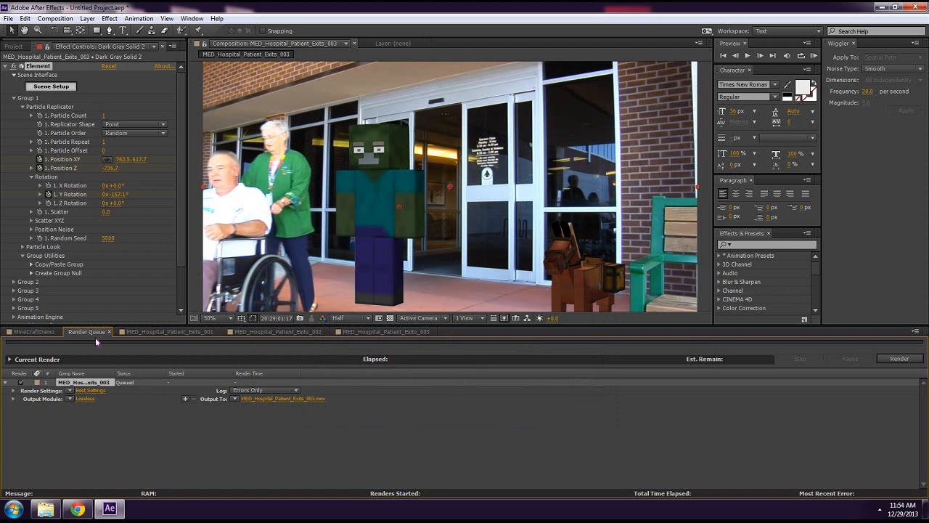
Return to the MED_Hospital_Patient_Exits_003 timeline and enable motion blur for Dark Gray Solid 2 and Dark Gray Solid 3.
{"action": "left_click", "coordinate": [30, 332]}
{"action": "left_click", "coordinate": [145, 332]}
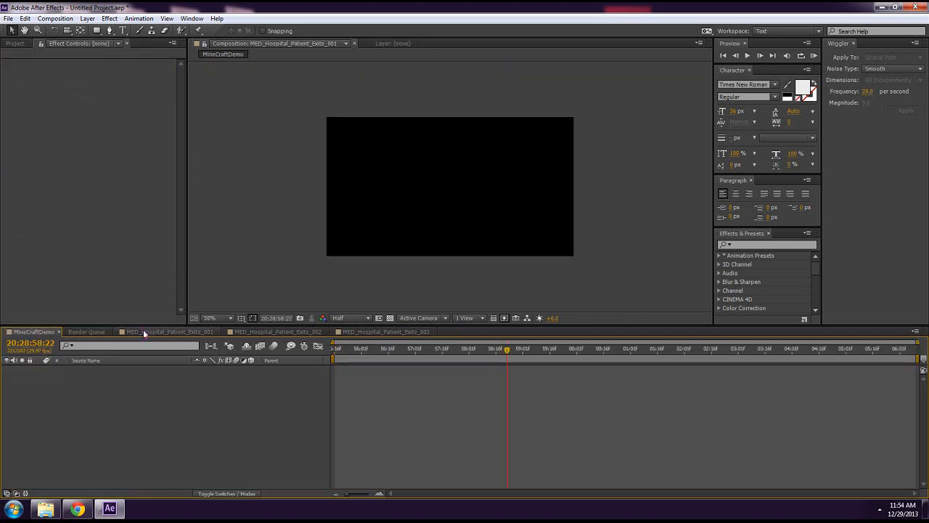
{"action": "left_click", "coordinate": [266, 332]}
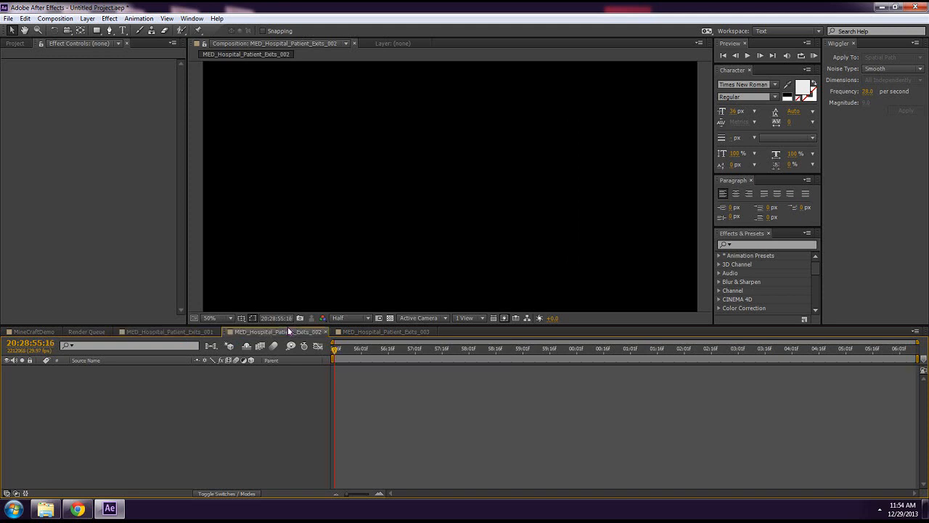
{"action": "left_click", "coordinate": [374, 334]}
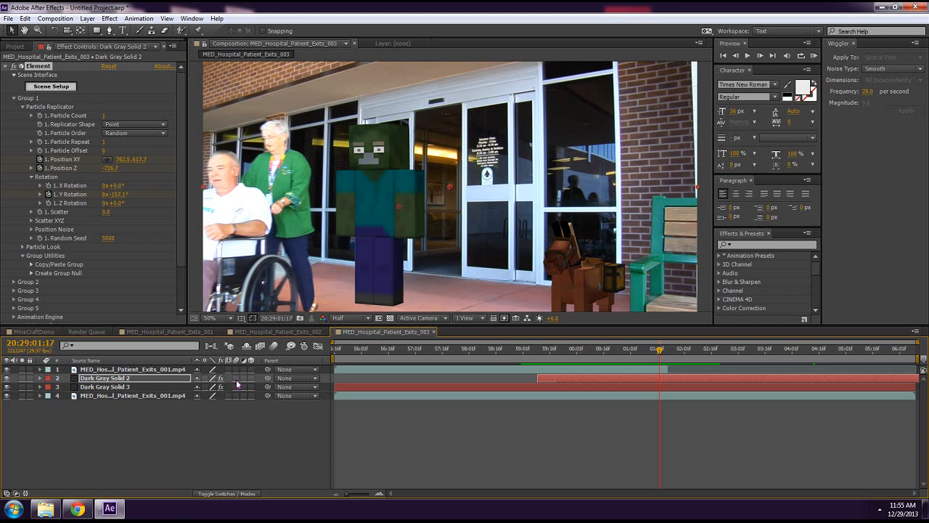
{"action": "left_click", "coordinate": [236, 378]}
{"action": "left_click", "coordinate": [236, 387]}
Switch to Chrome, play part of the "Minecraft - The Movie 2014 (trailer)" video on YouTube, and return to After Effects.
{"action": "left_click", "coordinate": [78, 508]}
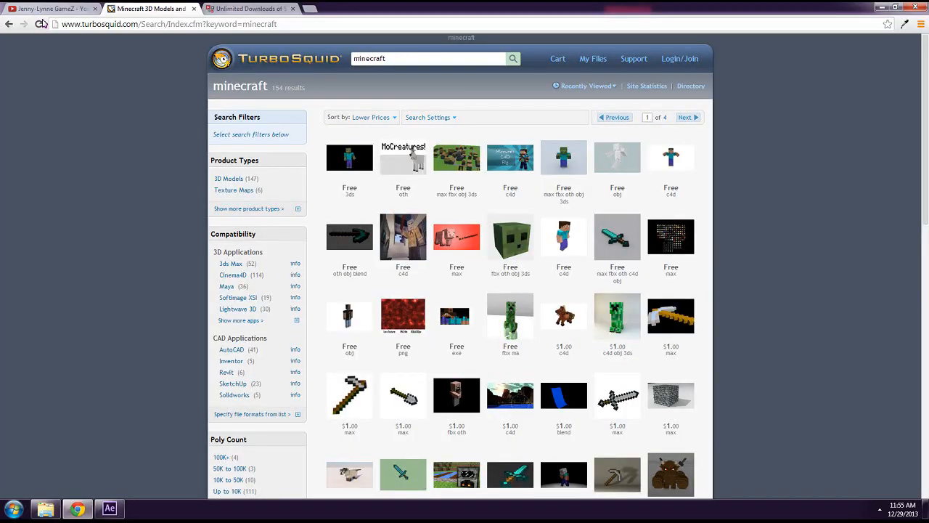
{"action": "left_click", "coordinate": [44, 8]}
{"action": "left_click", "coordinate": [244, 407]}
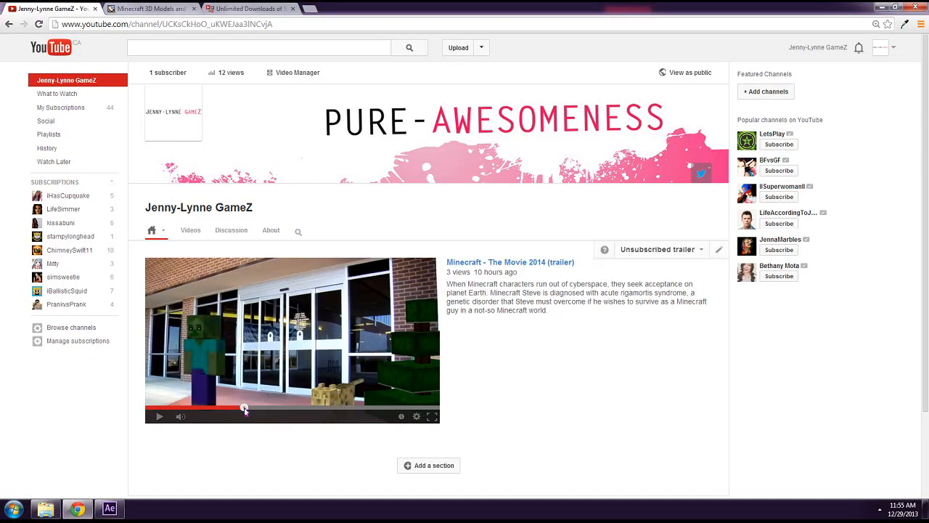
{"action": "left_click", "coordinate": [159, 417]}
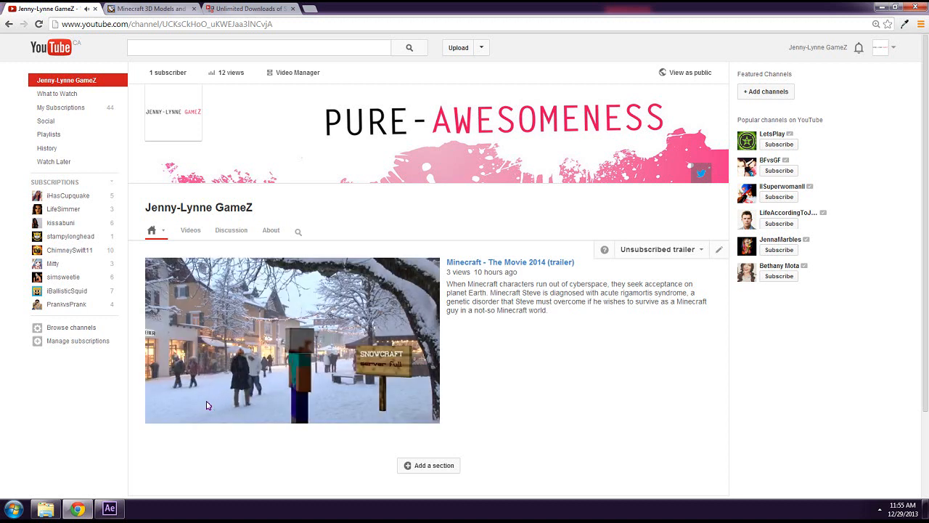
{"action": "left_click", "coordinate": [161, 415]}
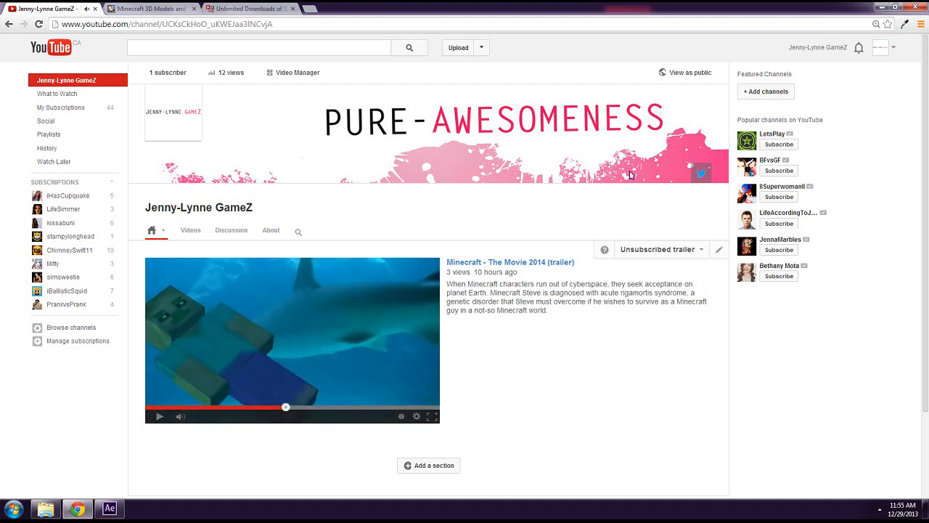
{"action": "left_click", "coordinate": [881, 7]}
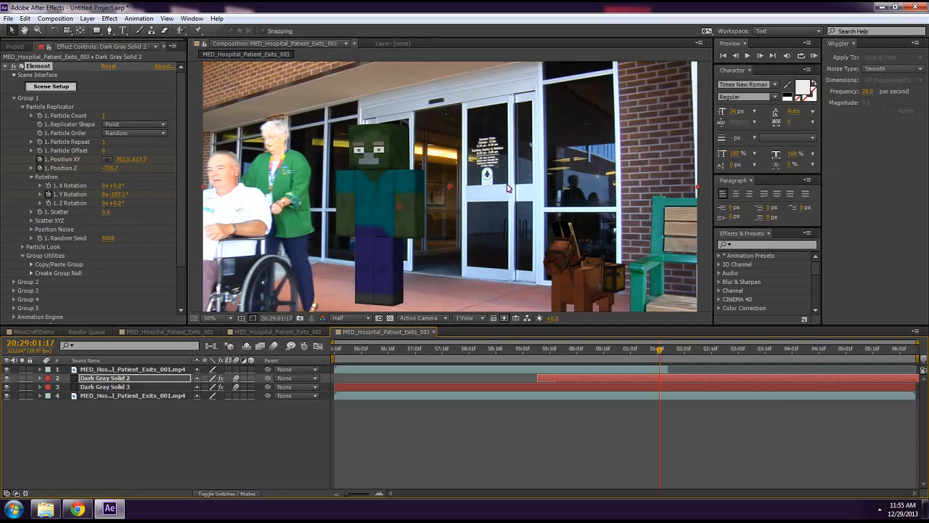